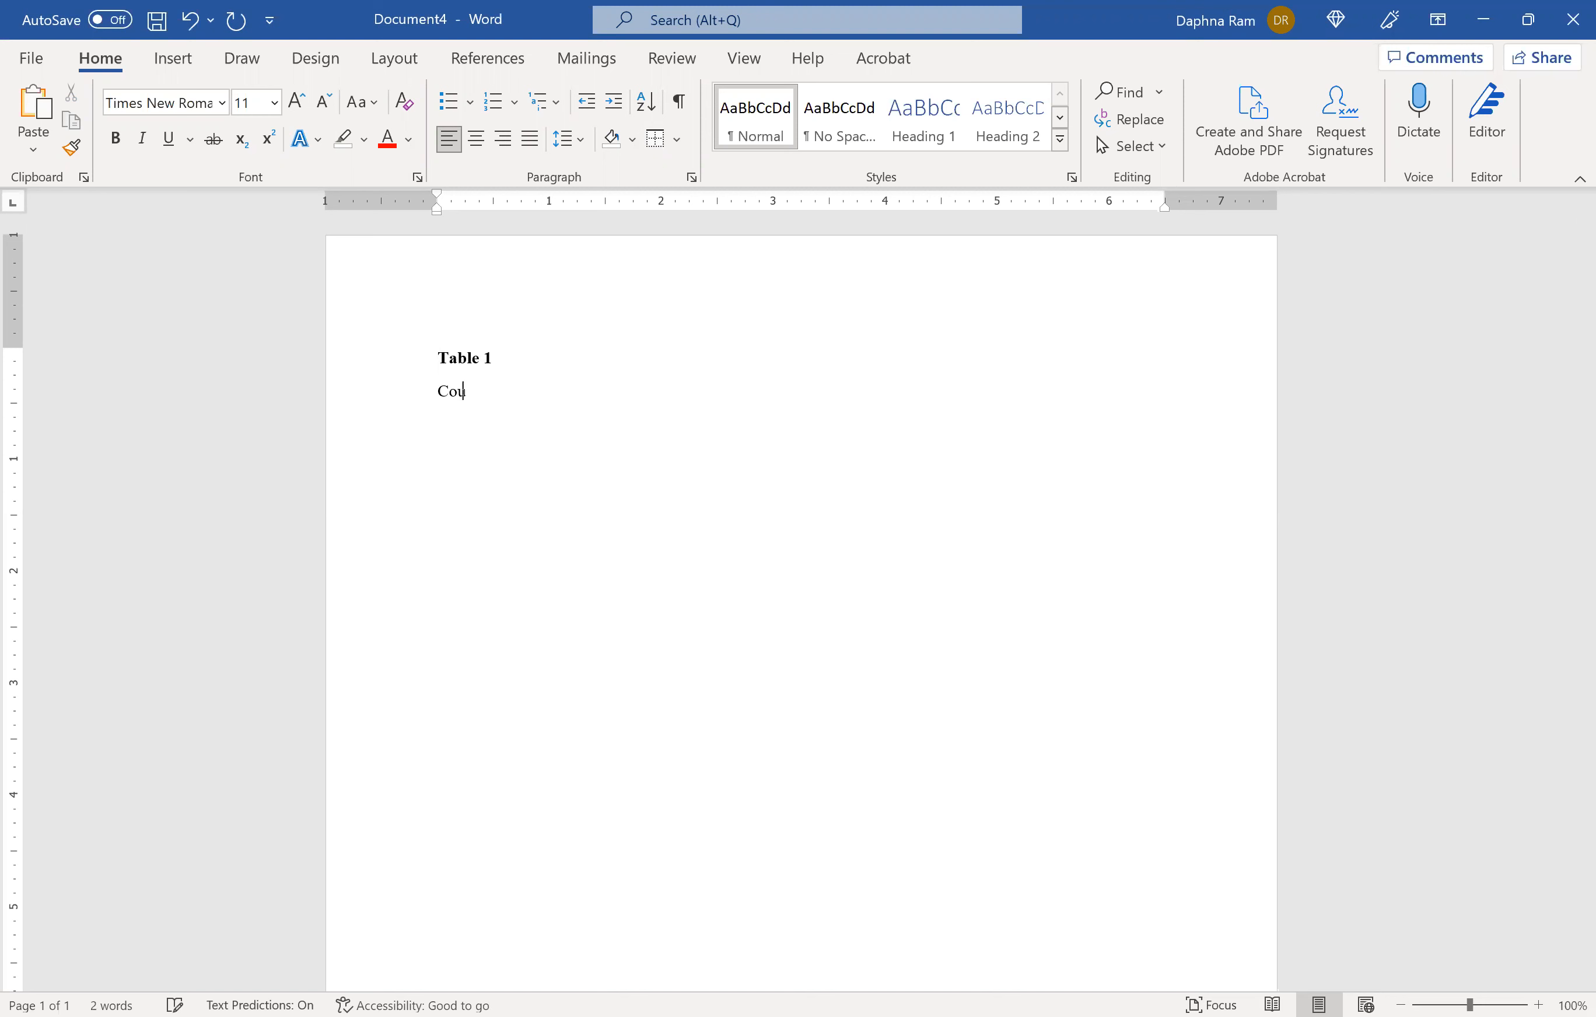
Complete the table title as "County Services Accessibility Example" and italicize it.
type("es Accessibility Example")
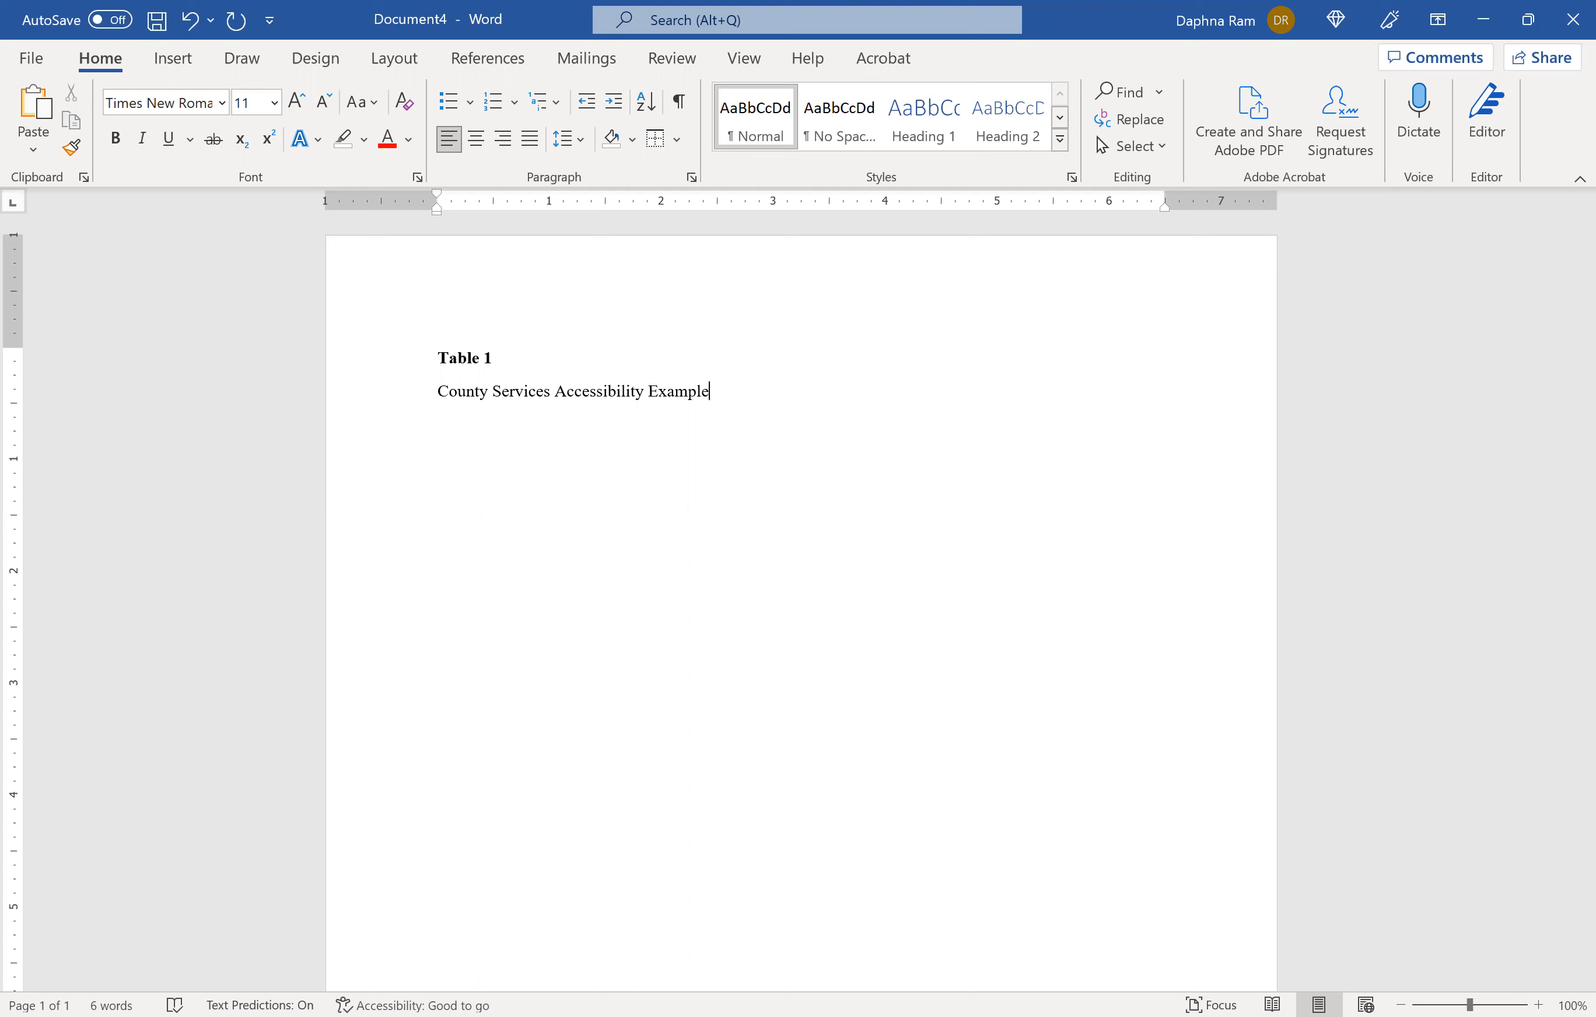
left_click_drag(687, 395, 448, 396)
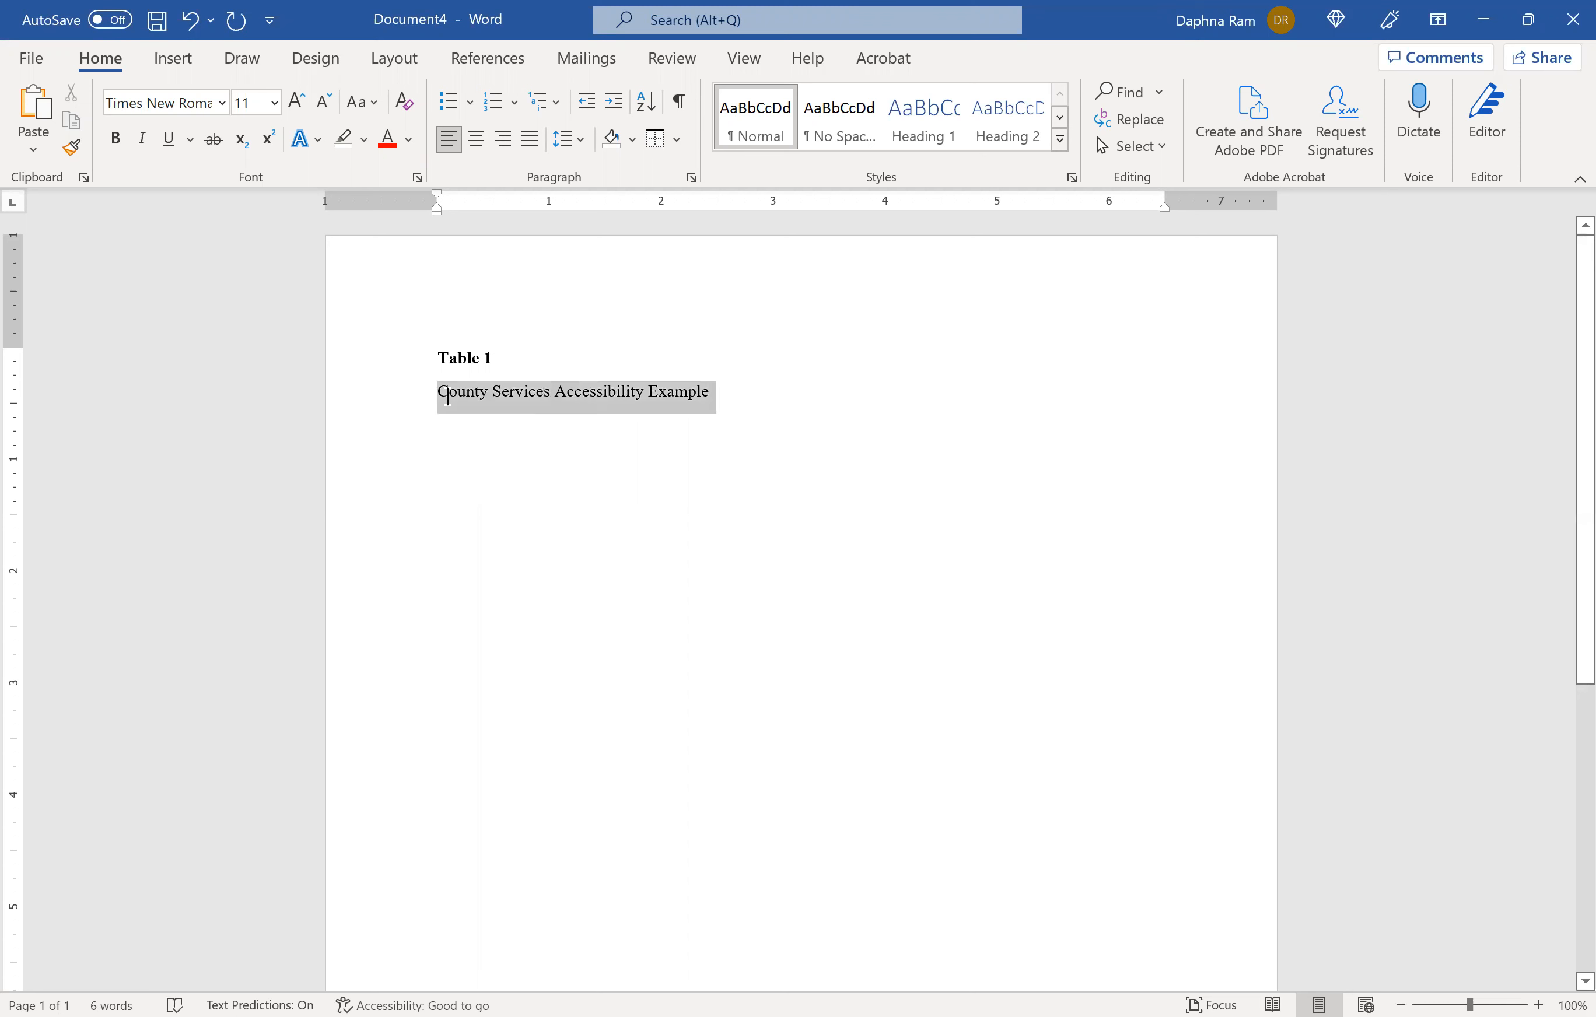
key("ctrl+i")
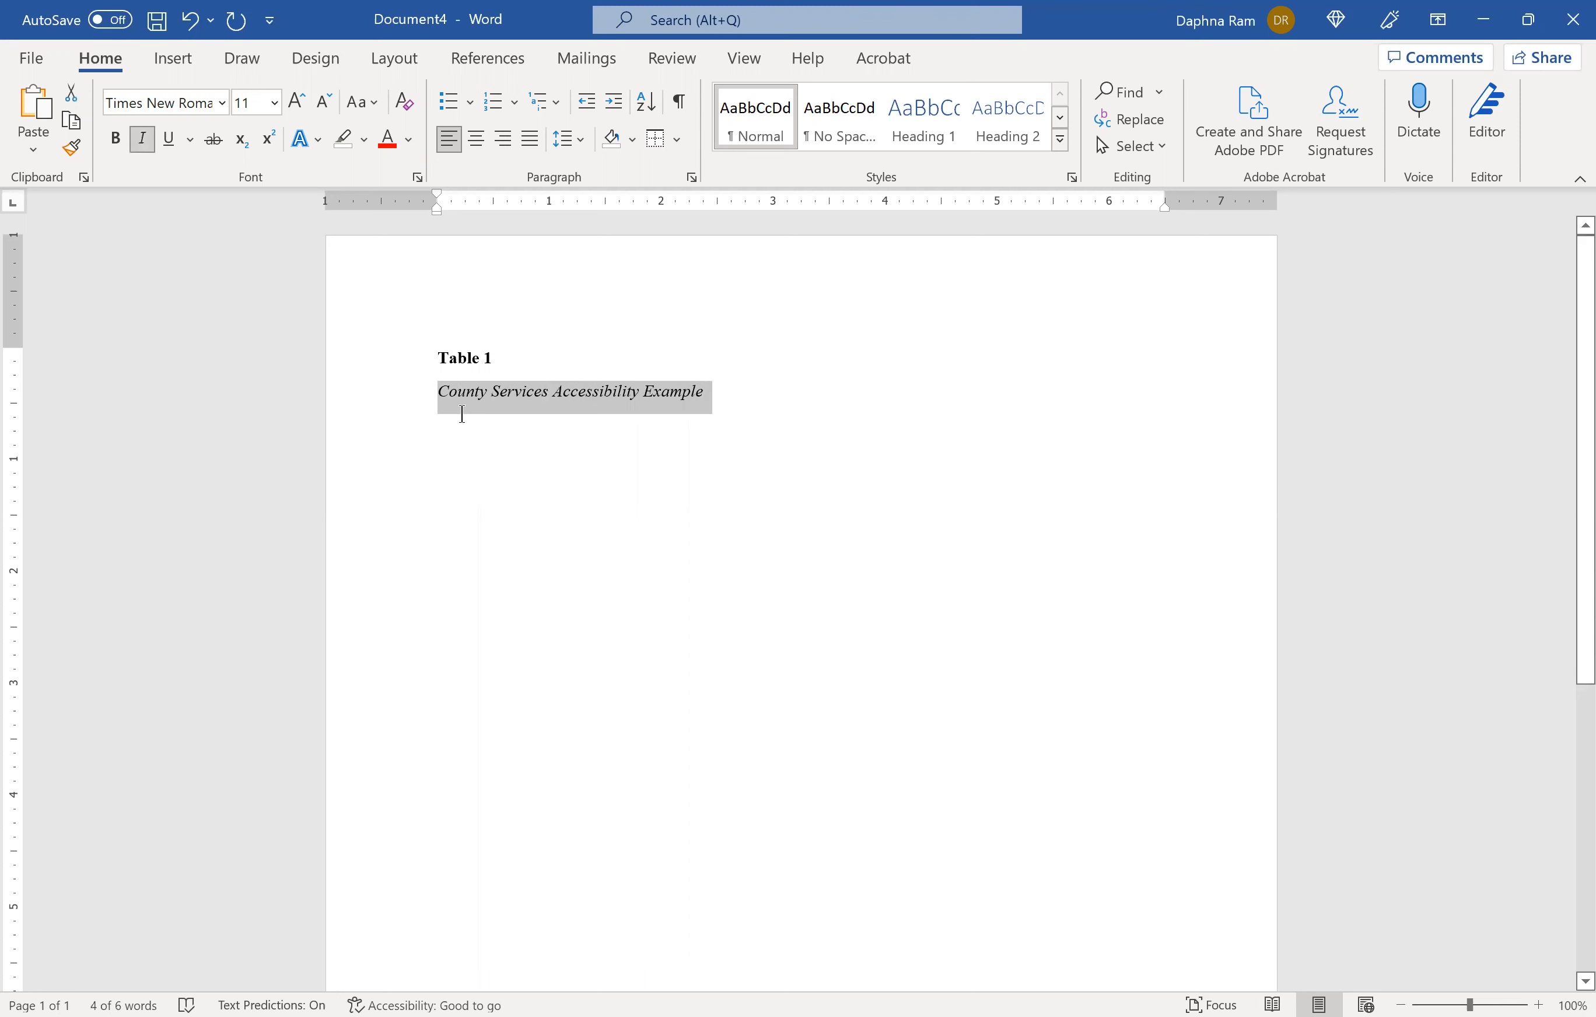
left_click(462, 414)
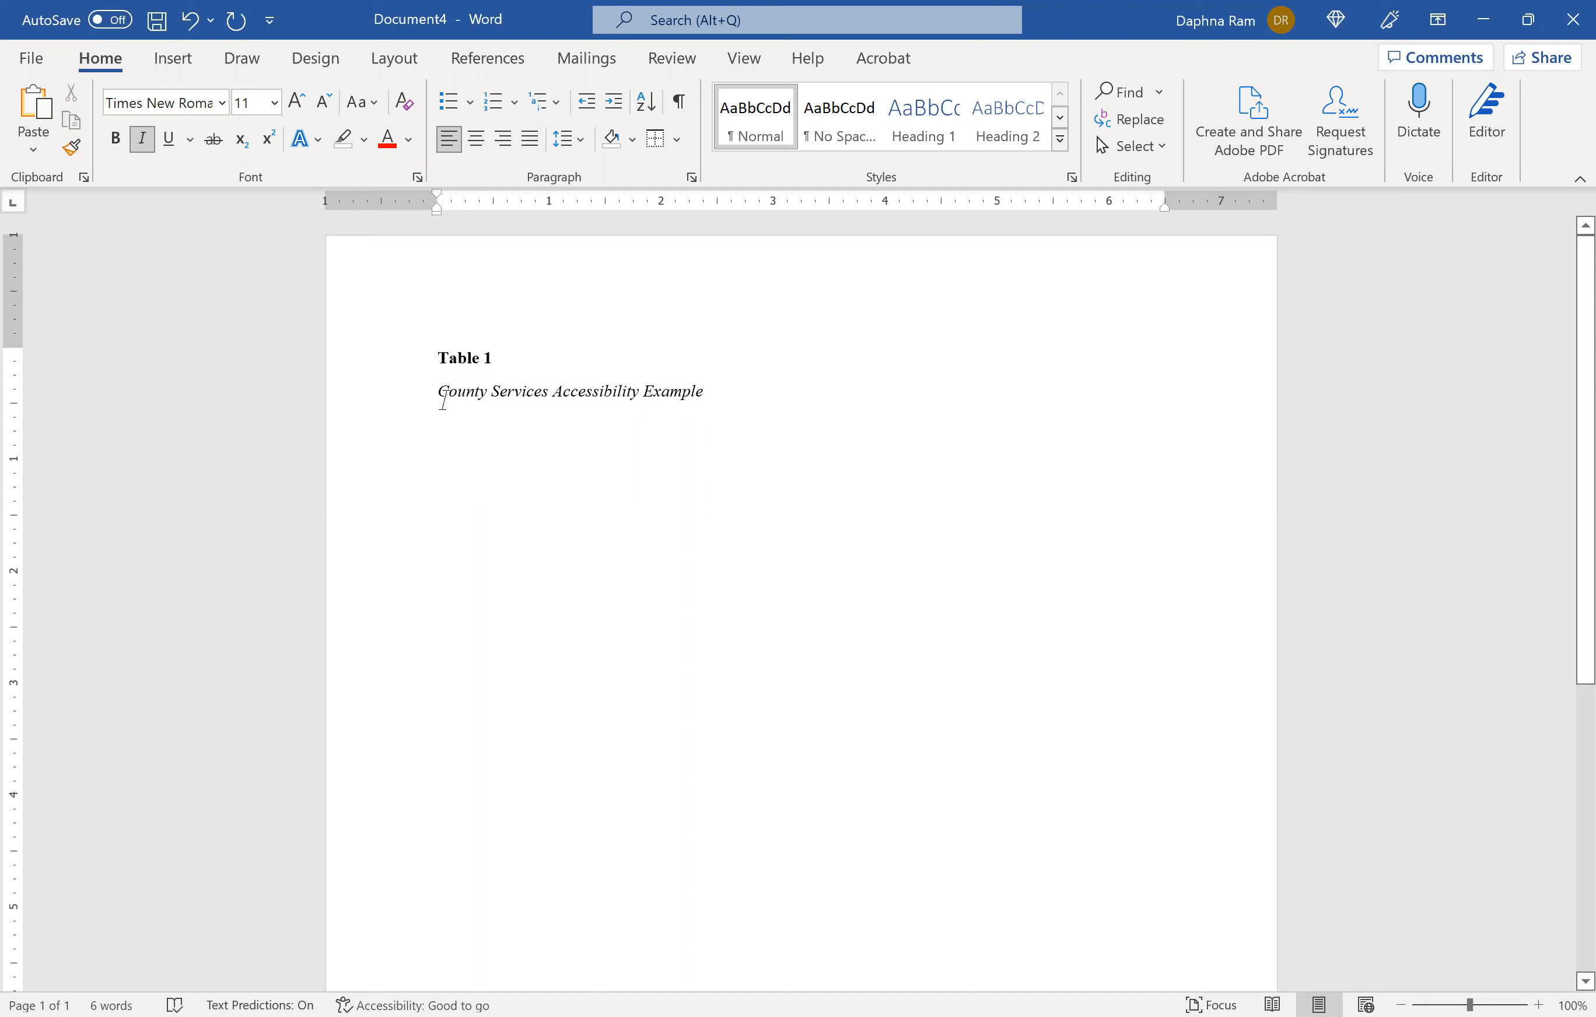
Set the line spacing of the table number and title to 2.0 and start a non-italic line below them.
left_click(708, 402)
key("Return")
left_click_drag(435, 356, 776, 400)
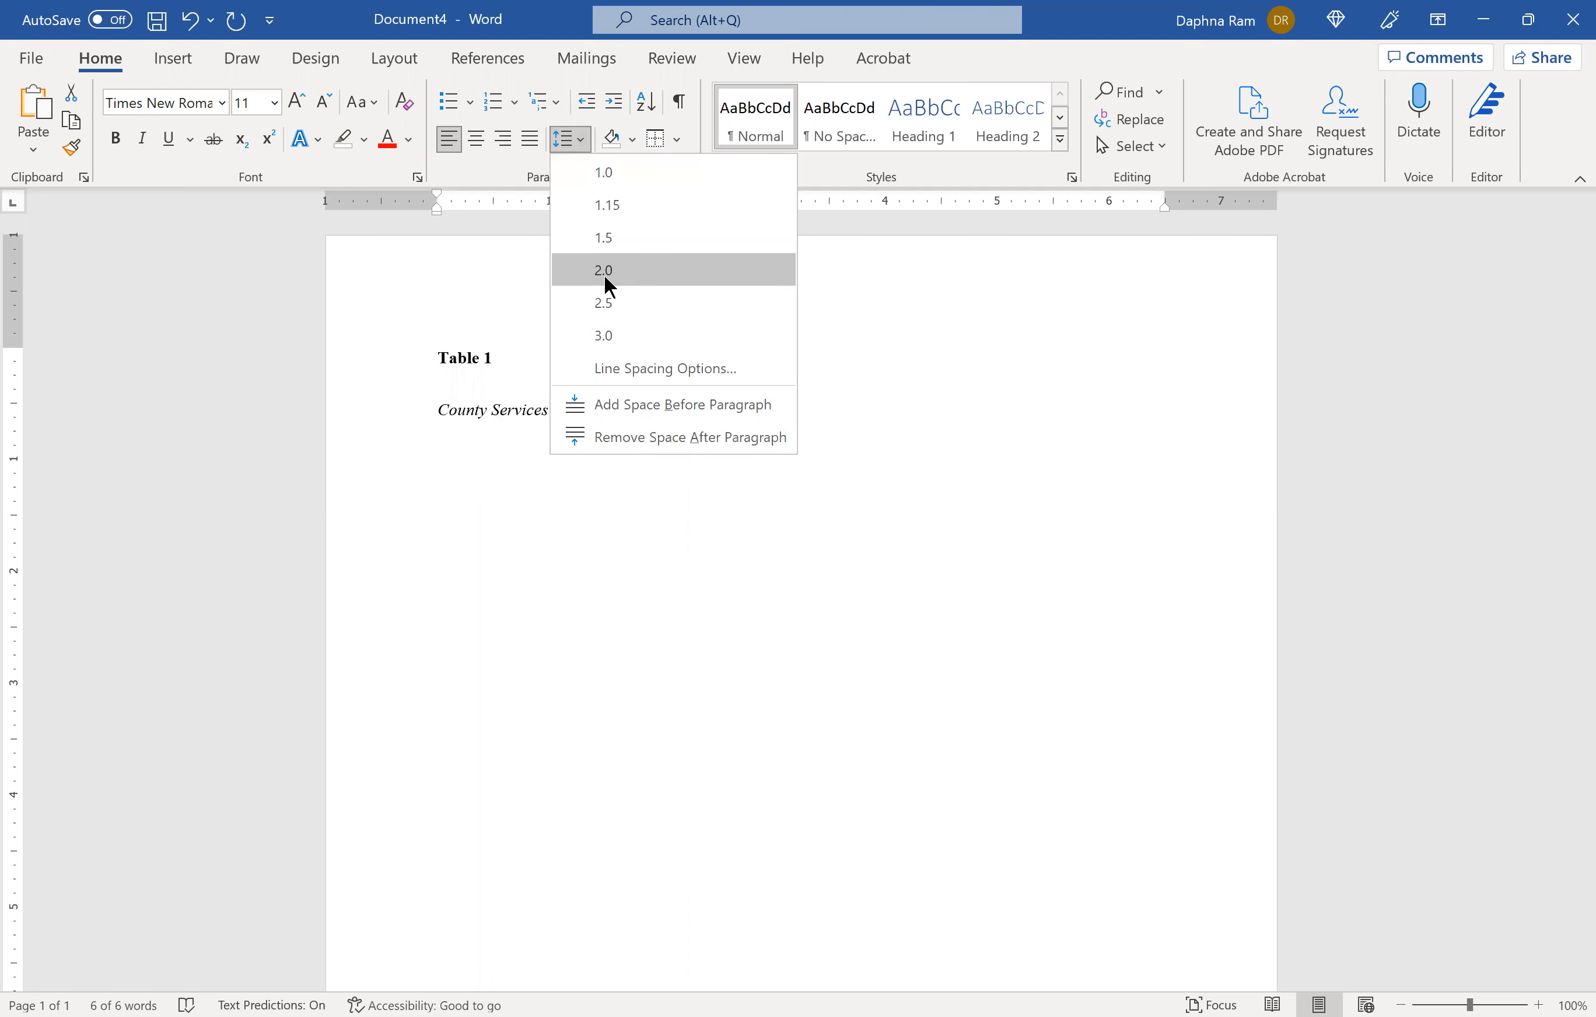
left_click(605, 277)
left_click(709, 414)
key("Return")
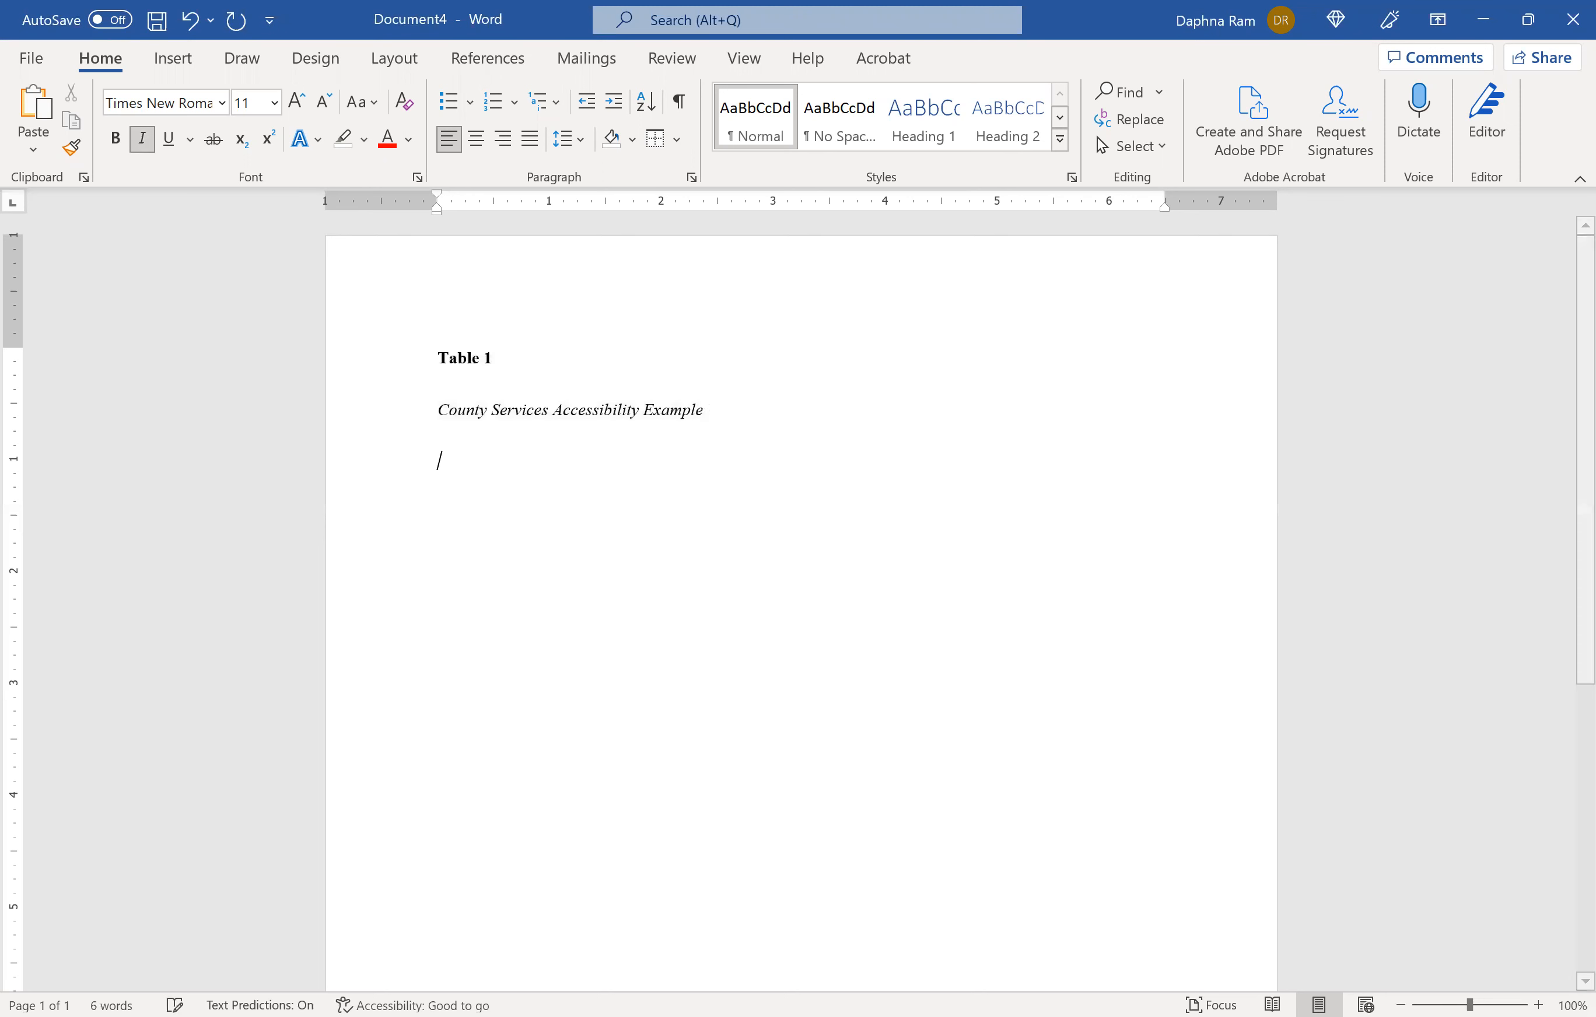
key("ctrl+i")
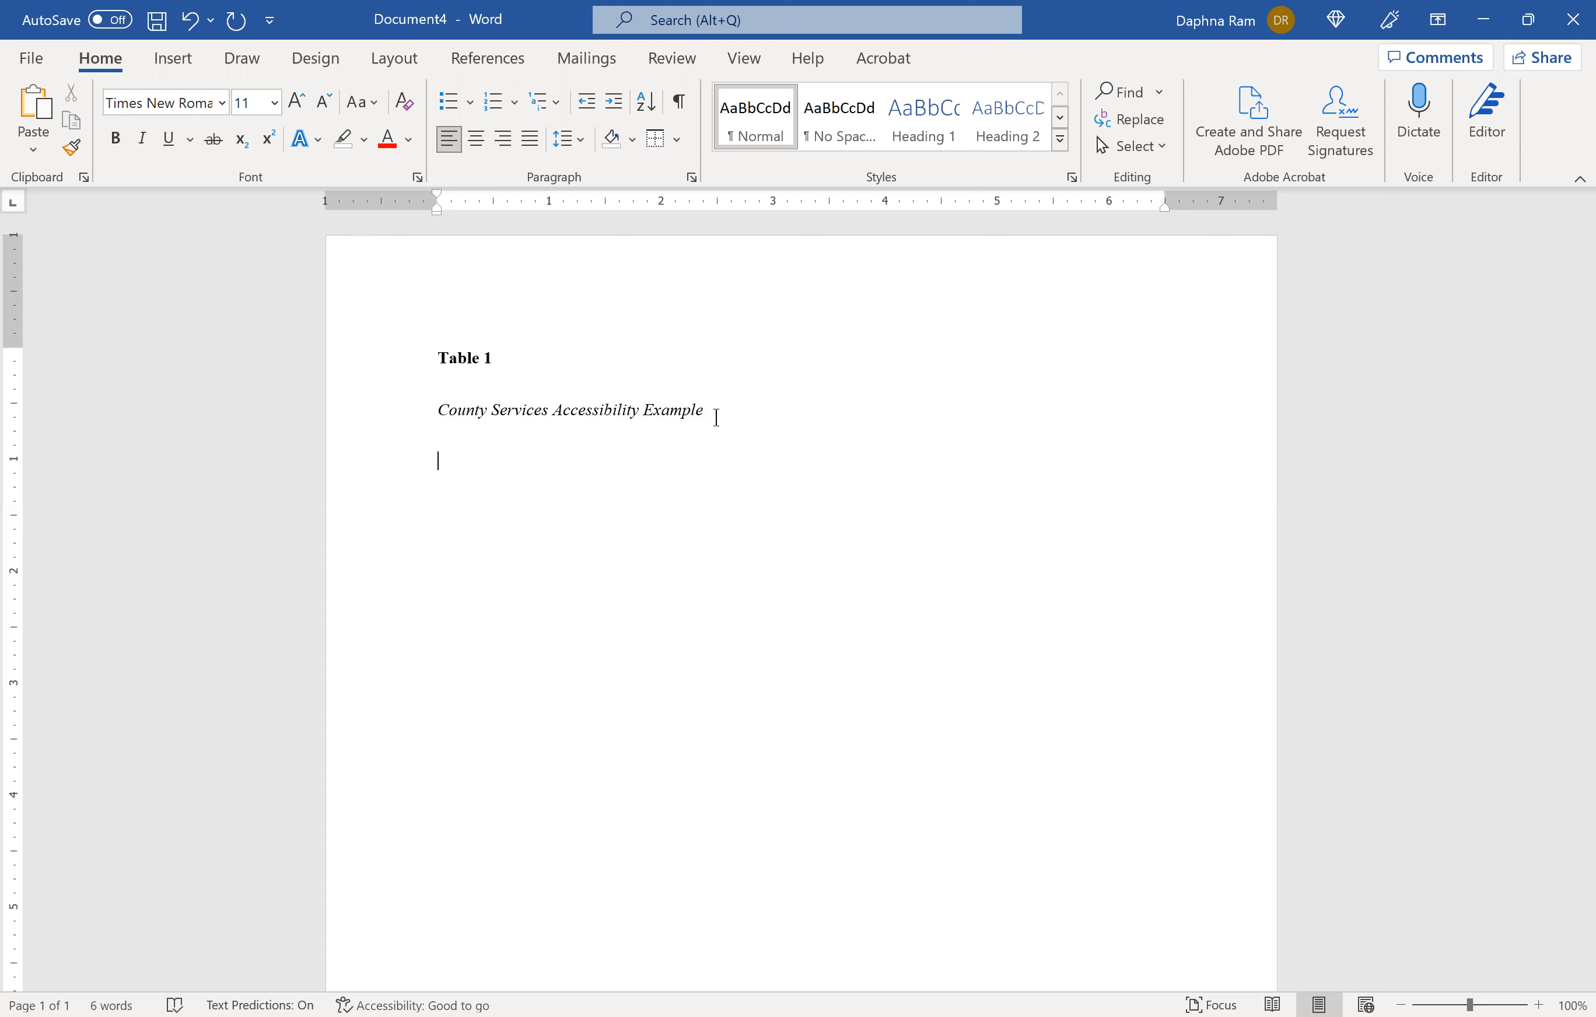
Insert a blank table with 5 columns and 7 rows below the title.
left_click(170, 59)
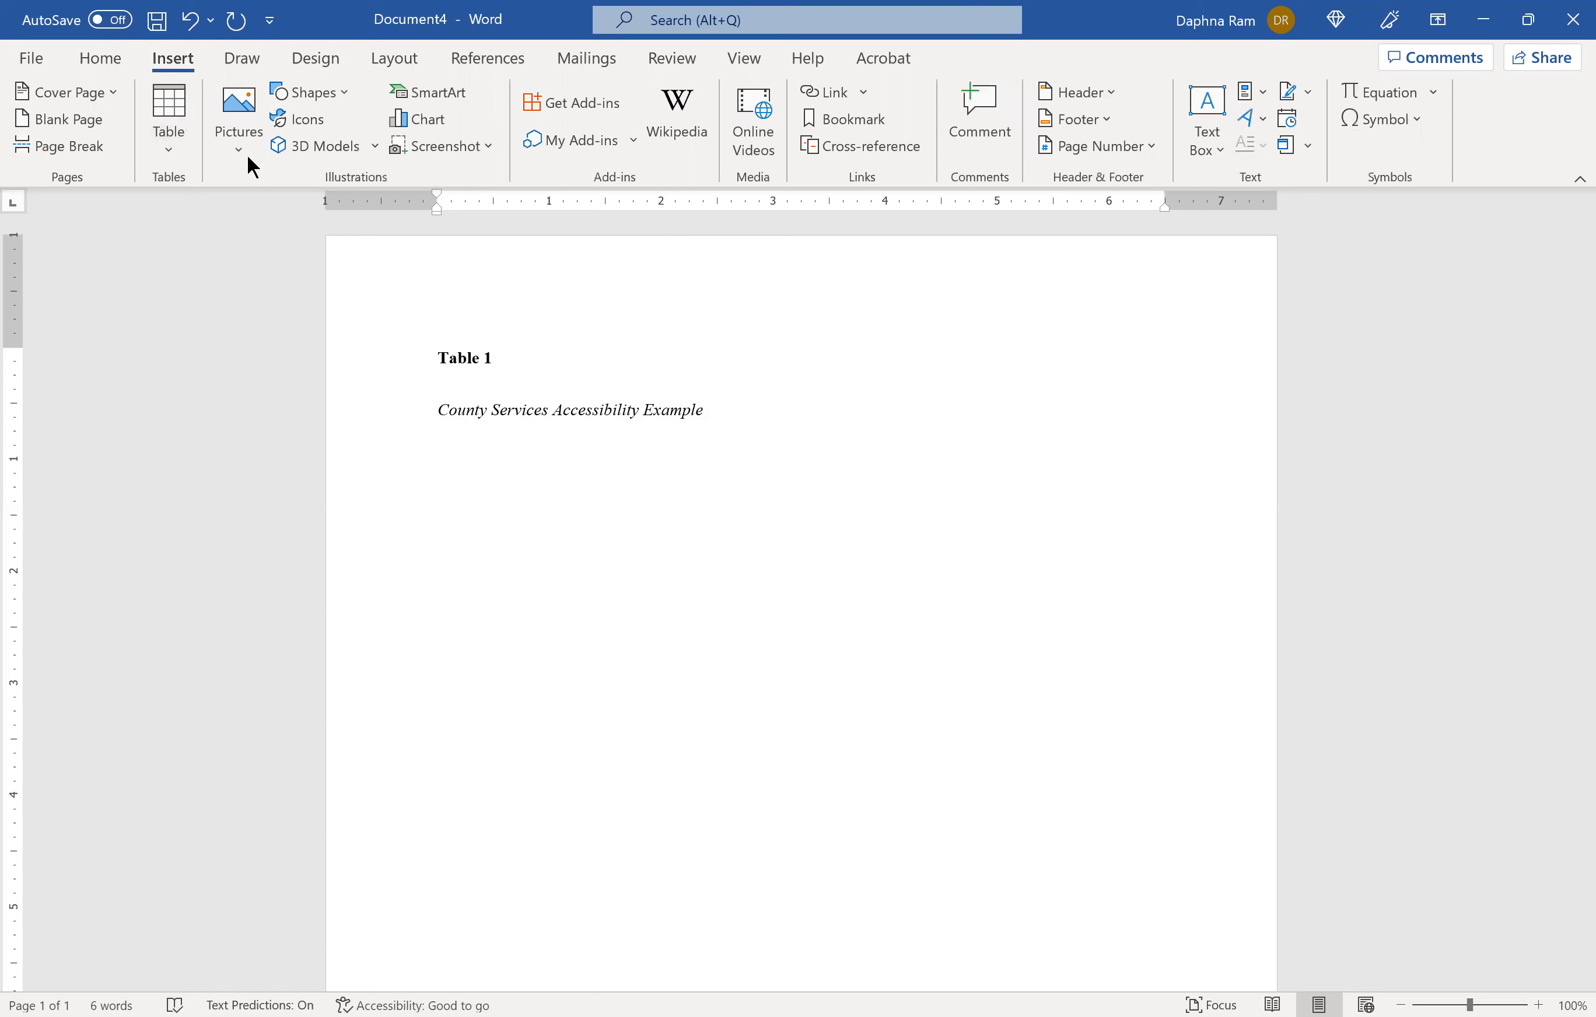
left_click(164, 163)
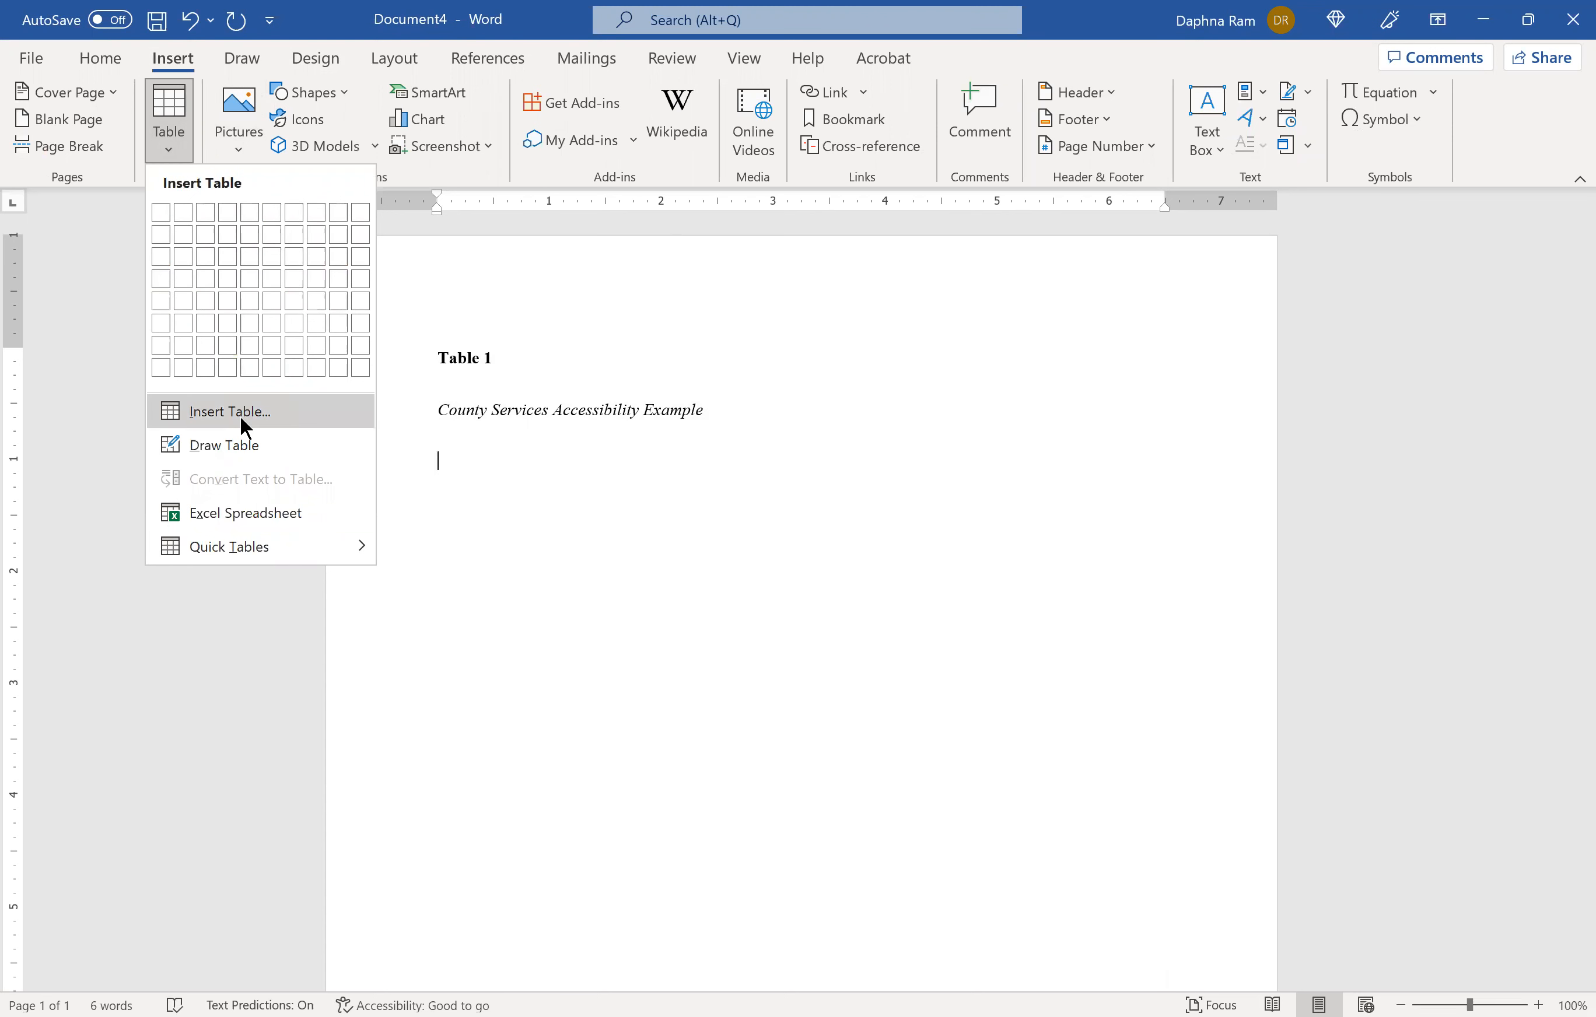
left_click(373, 415)
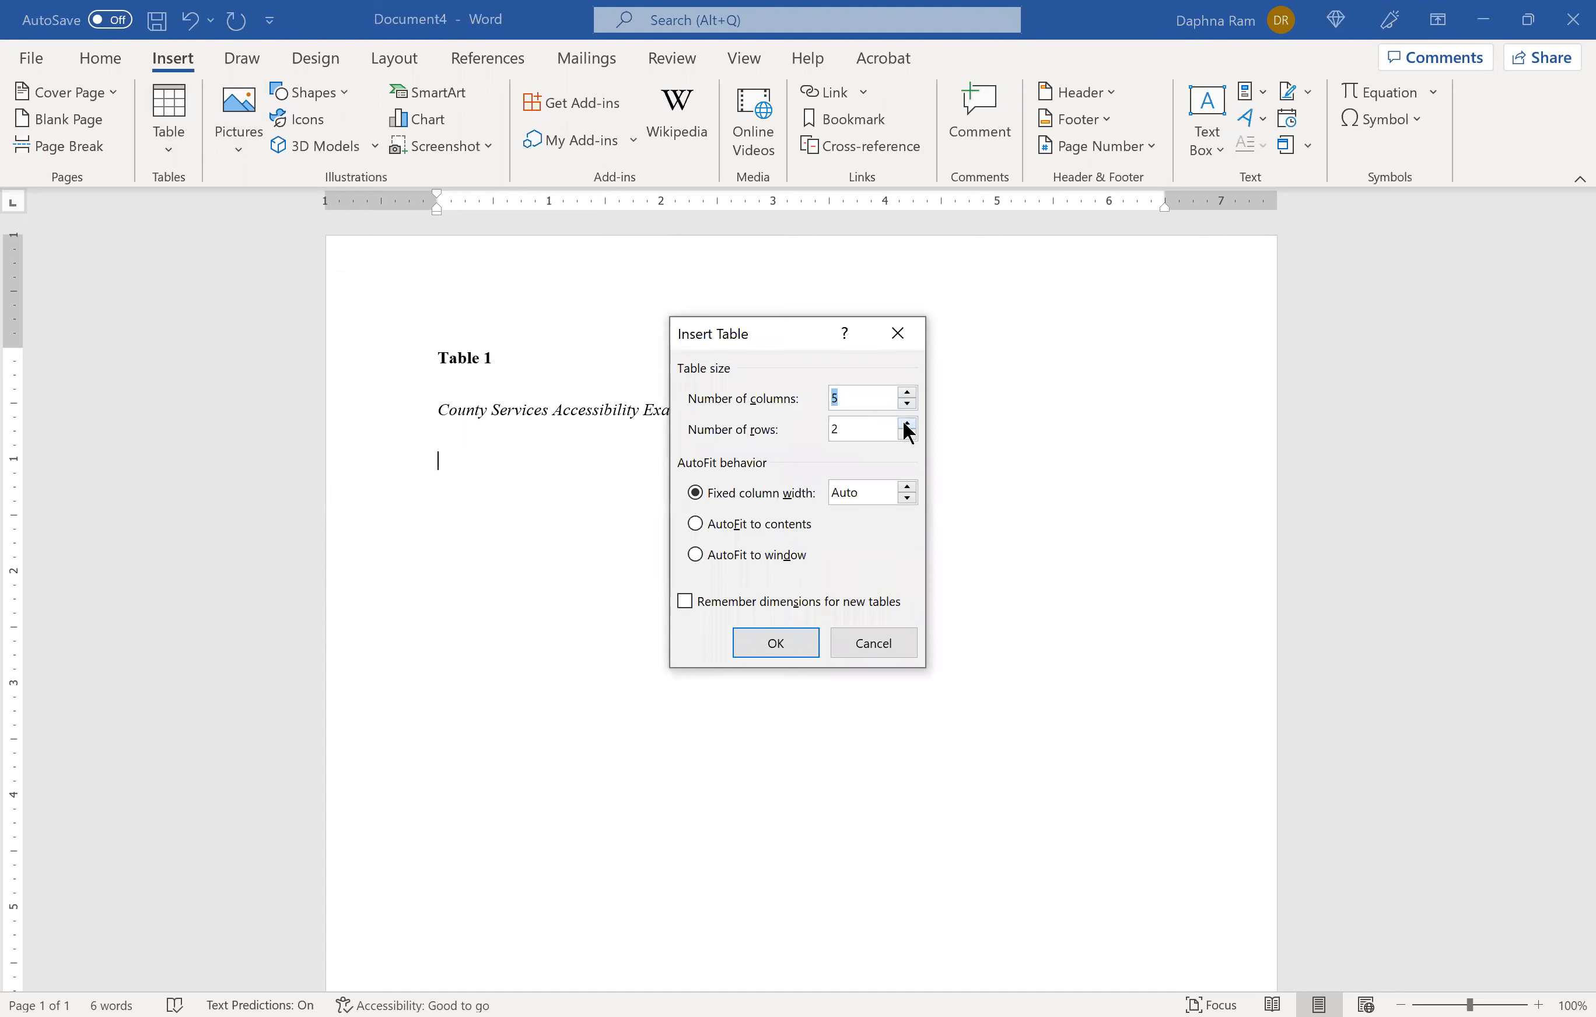
left_click(906, 423)
left_click(907, 424)
left_click(766, 636)
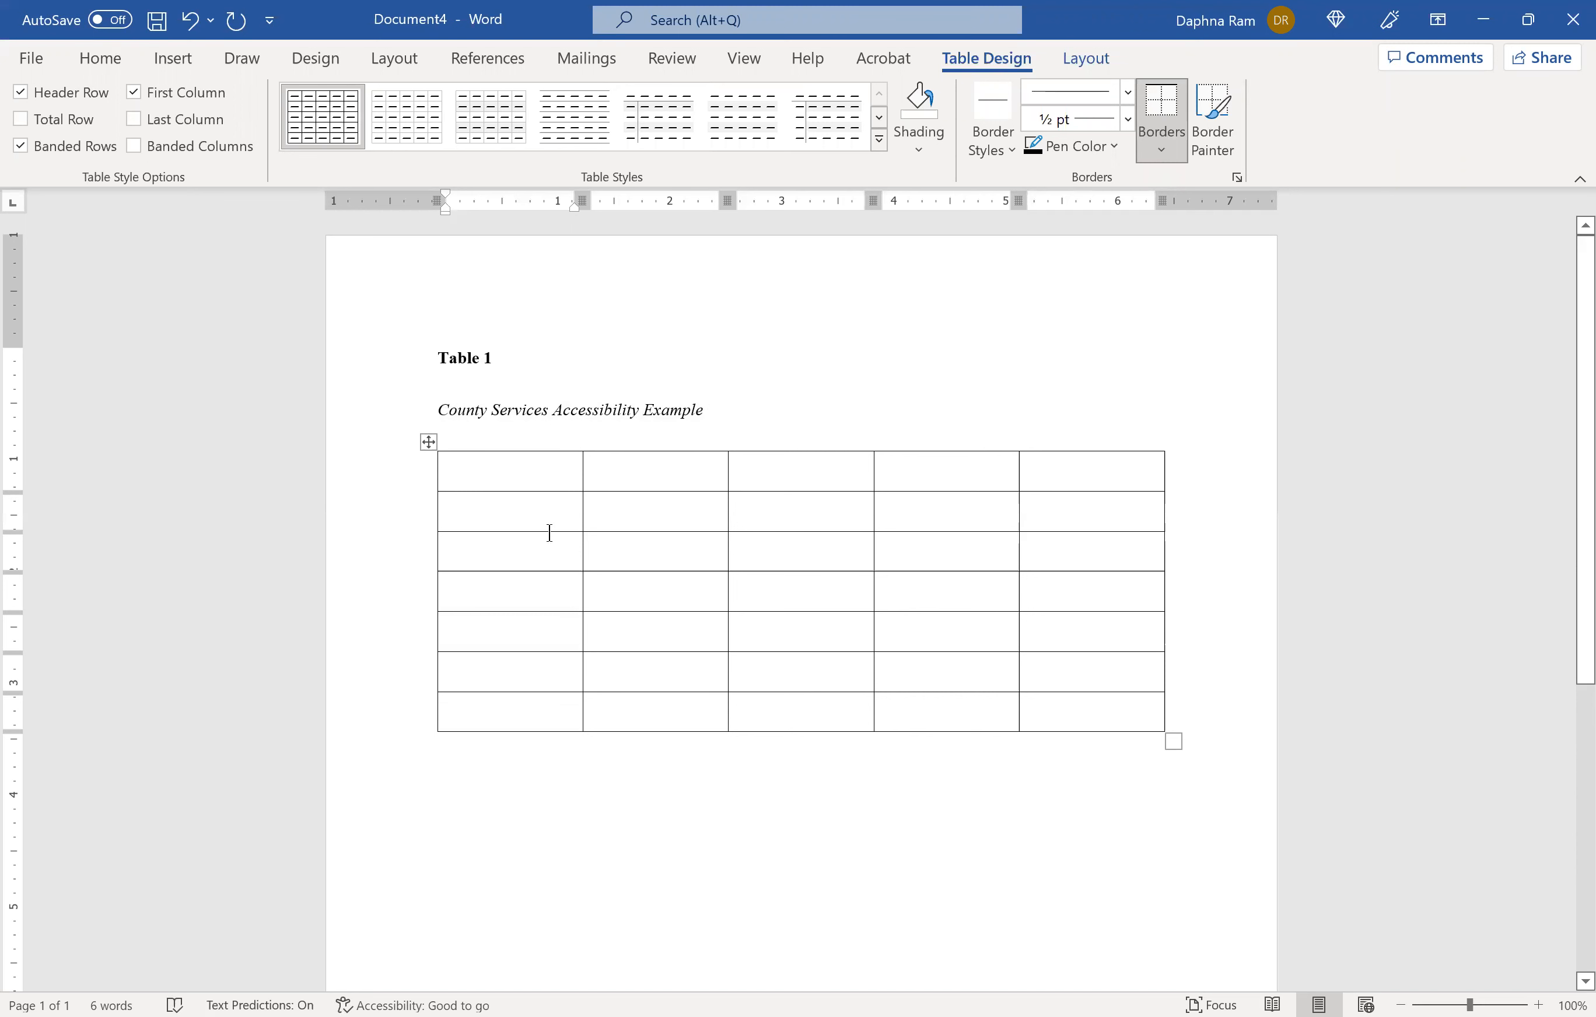
Delete the blank table and paste the copied county services data table in its place.
left_click(425, 444)
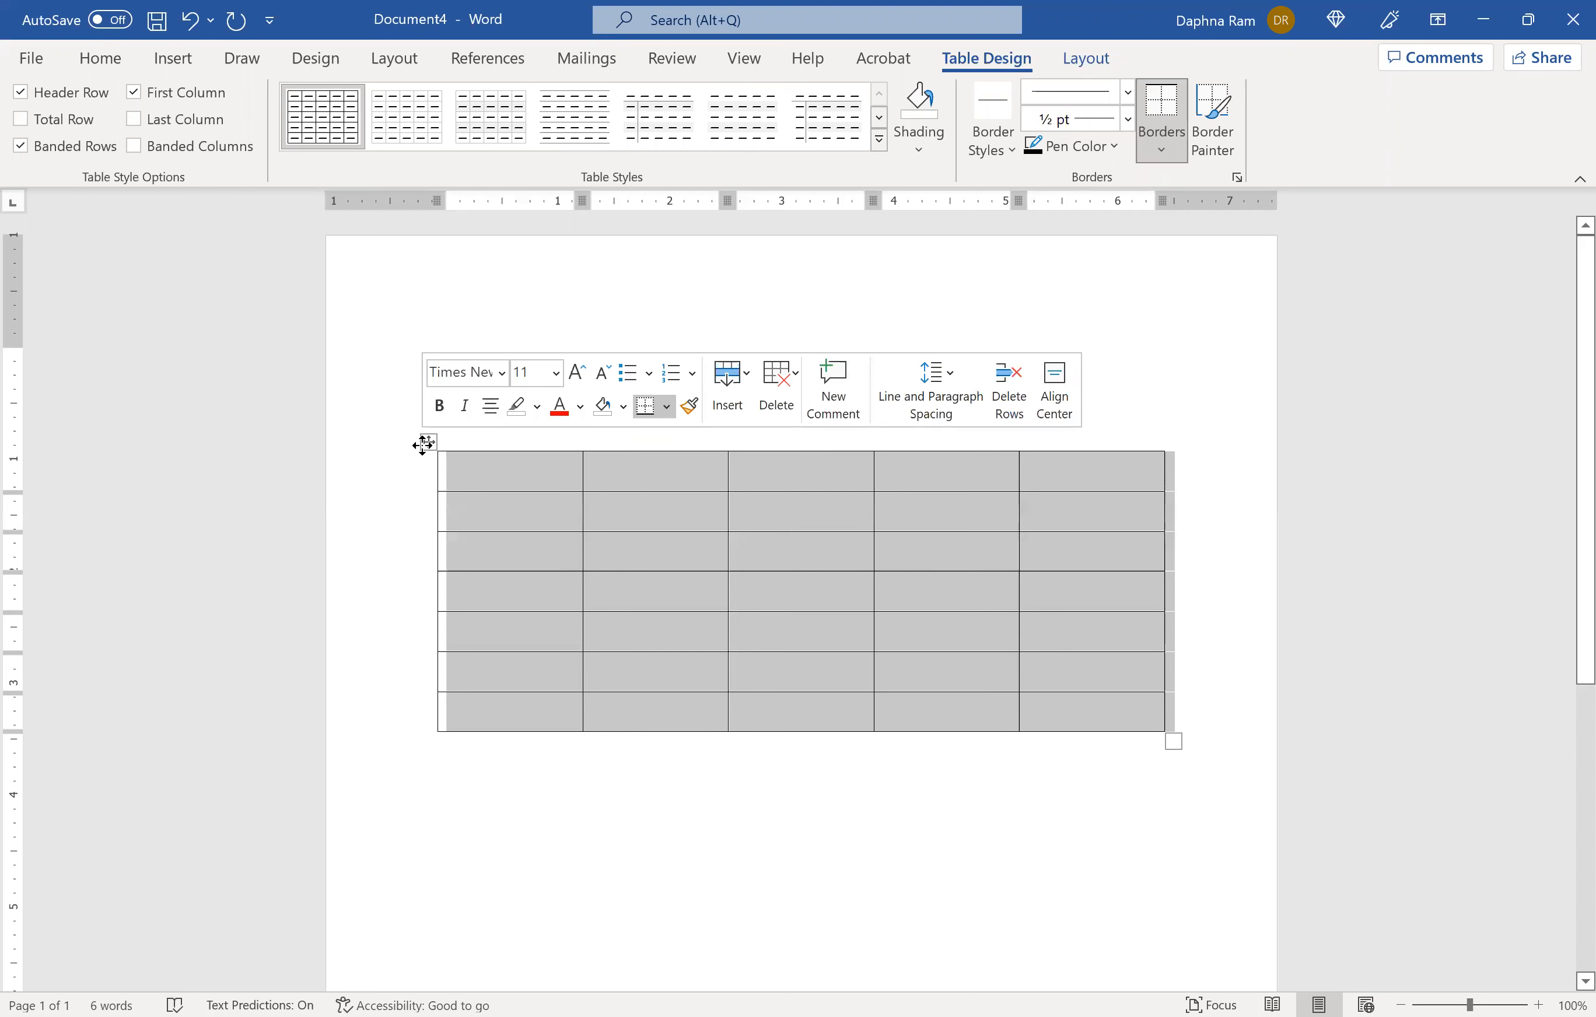
key("BackSpace")
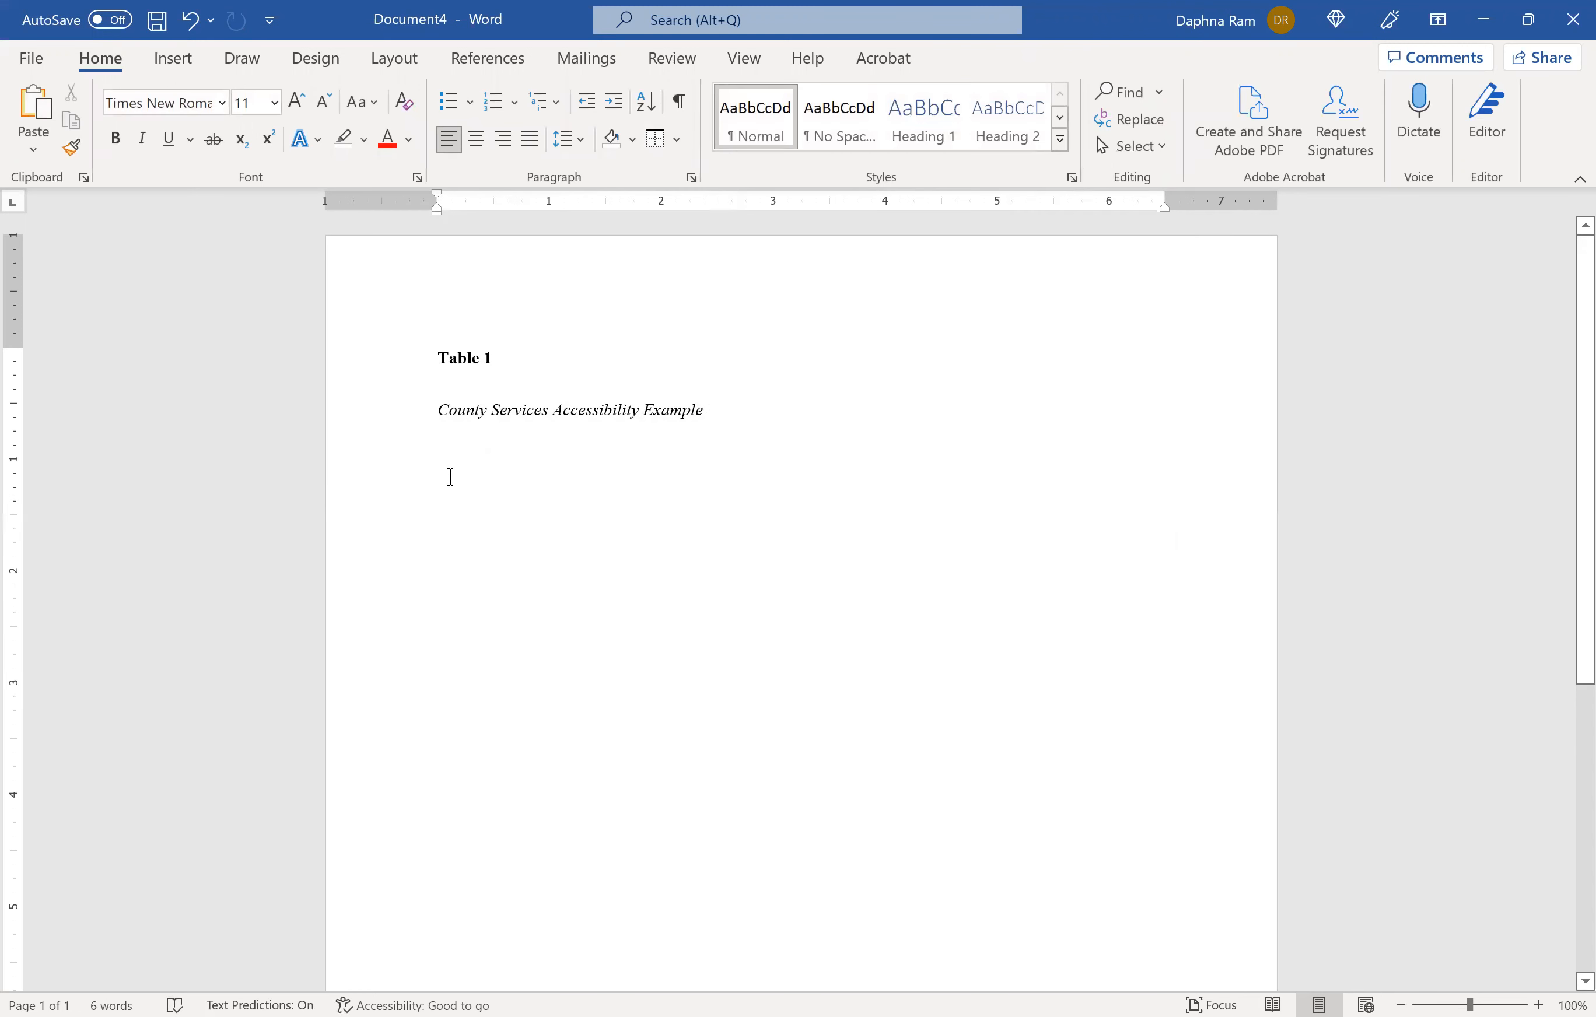
right_click(451, 477)
left_click(508, 601)
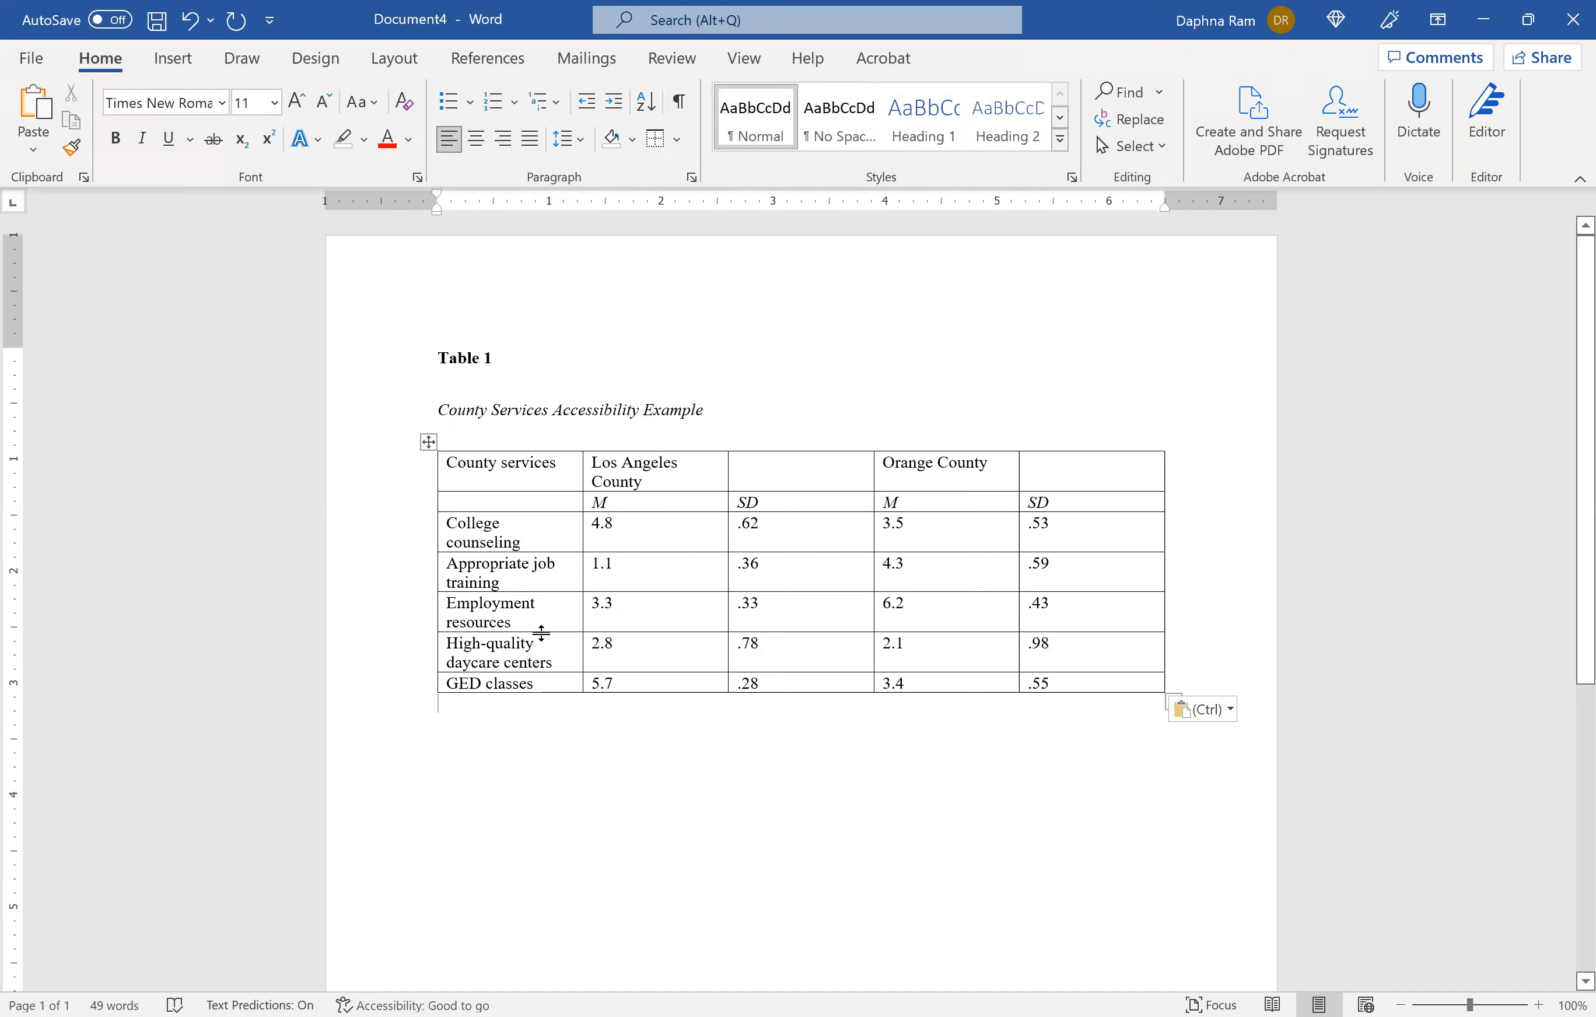
Adjust the cell size of the whole table to a height of 0.4" and a width of 1.3".
left_click(429, 442)
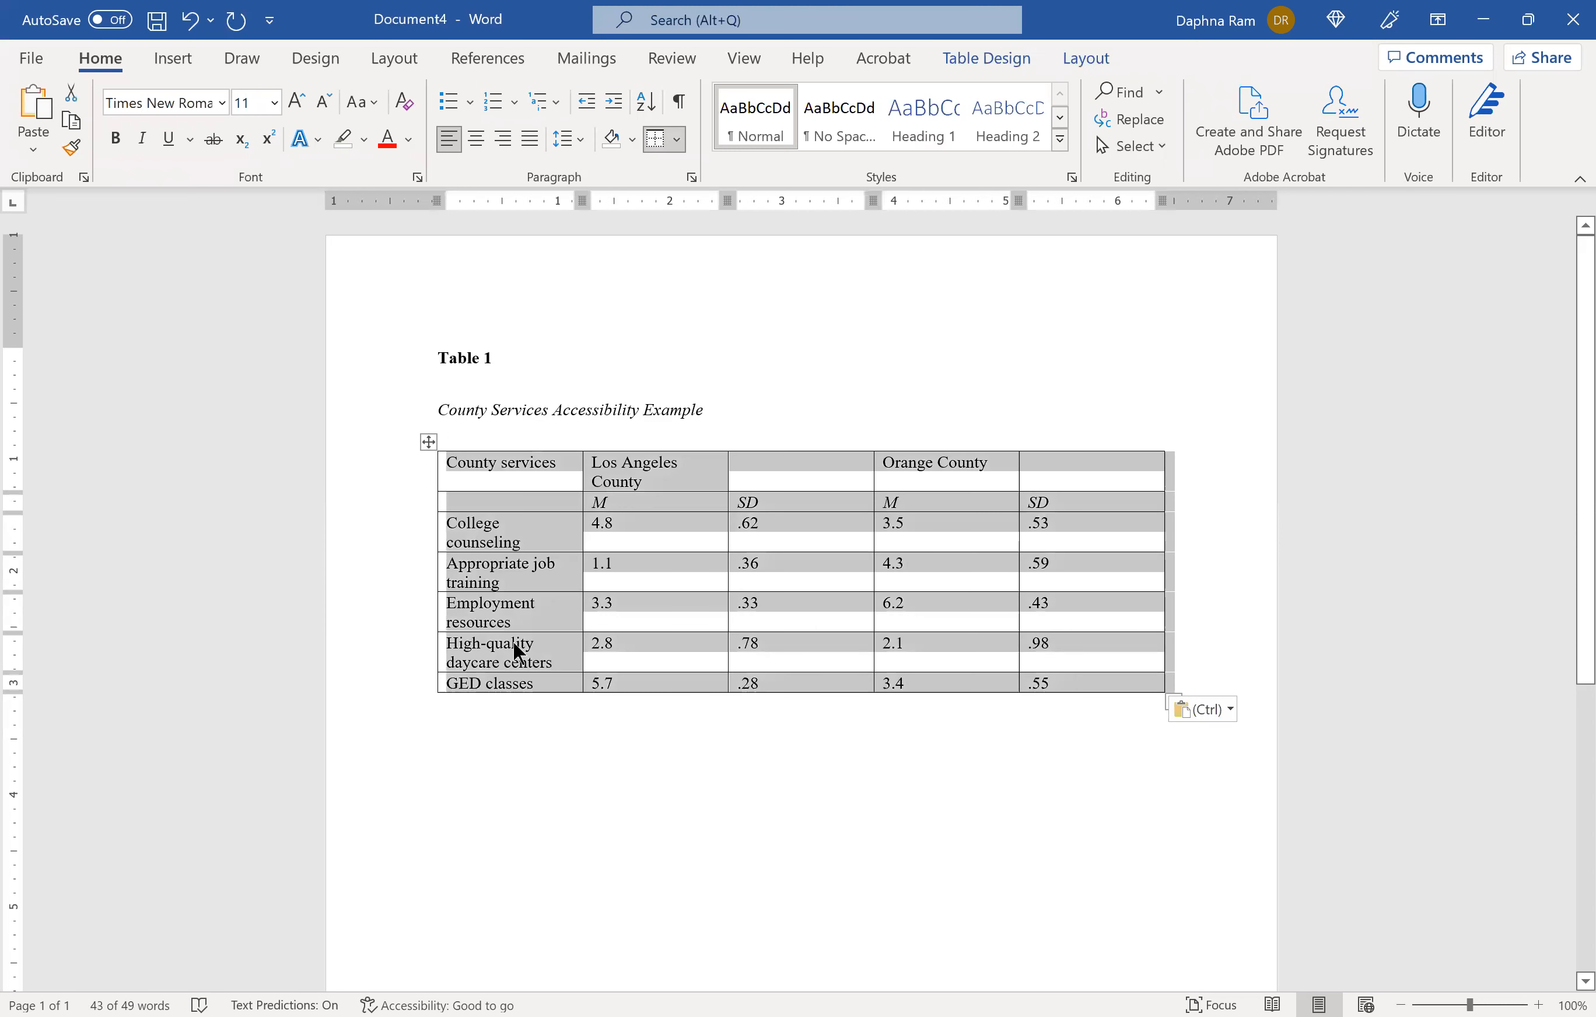
left_click(1102, 64)
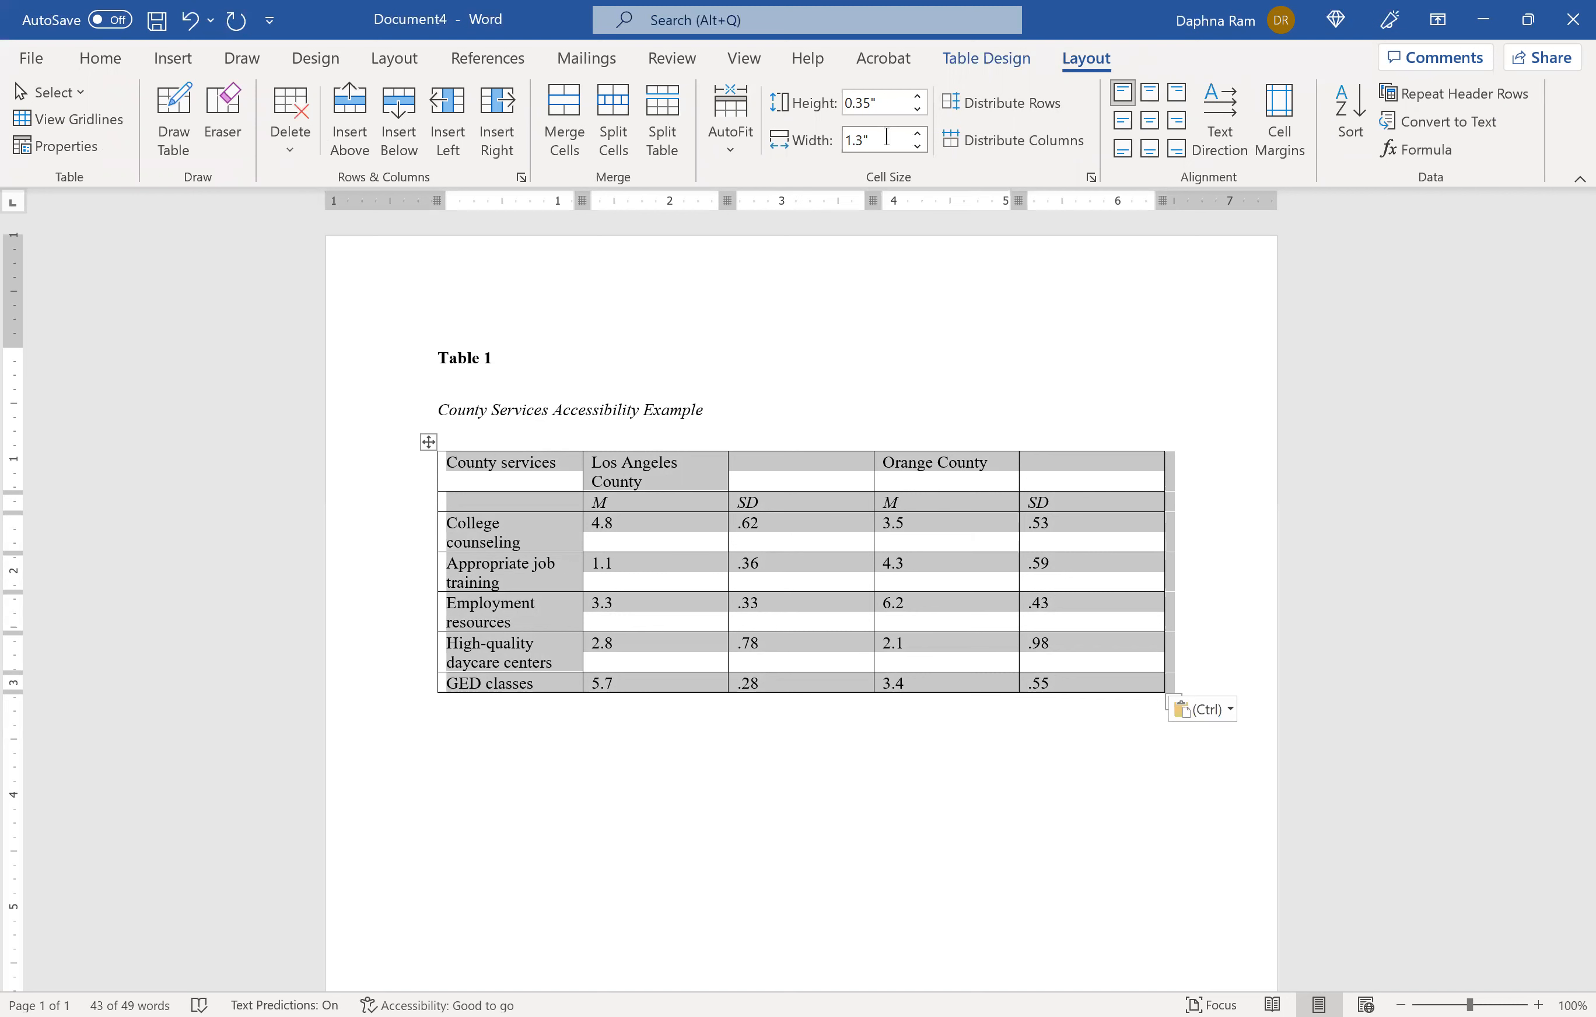
left_click(918, 96)
left_click(918, 96)
left_click(917, 96)
left_click(917, 108)
left_click(917, 108)
left_click(917, 108)
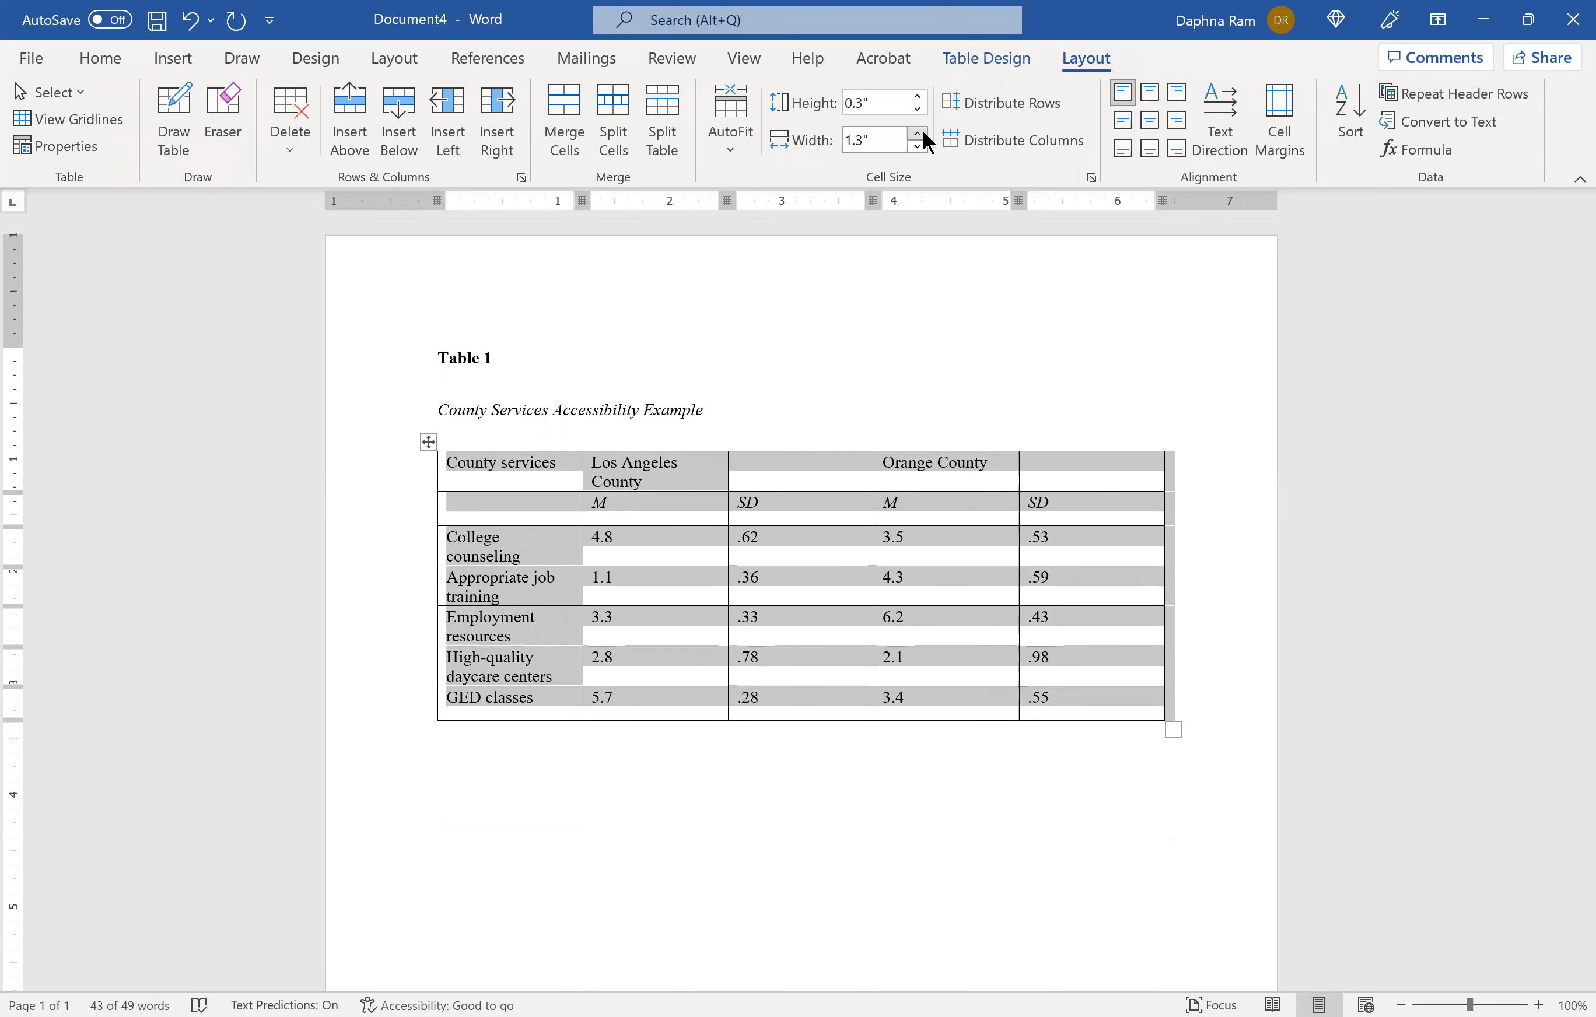
left_click(919, 135)
left_click(919, 134)
left_click(919, 145)
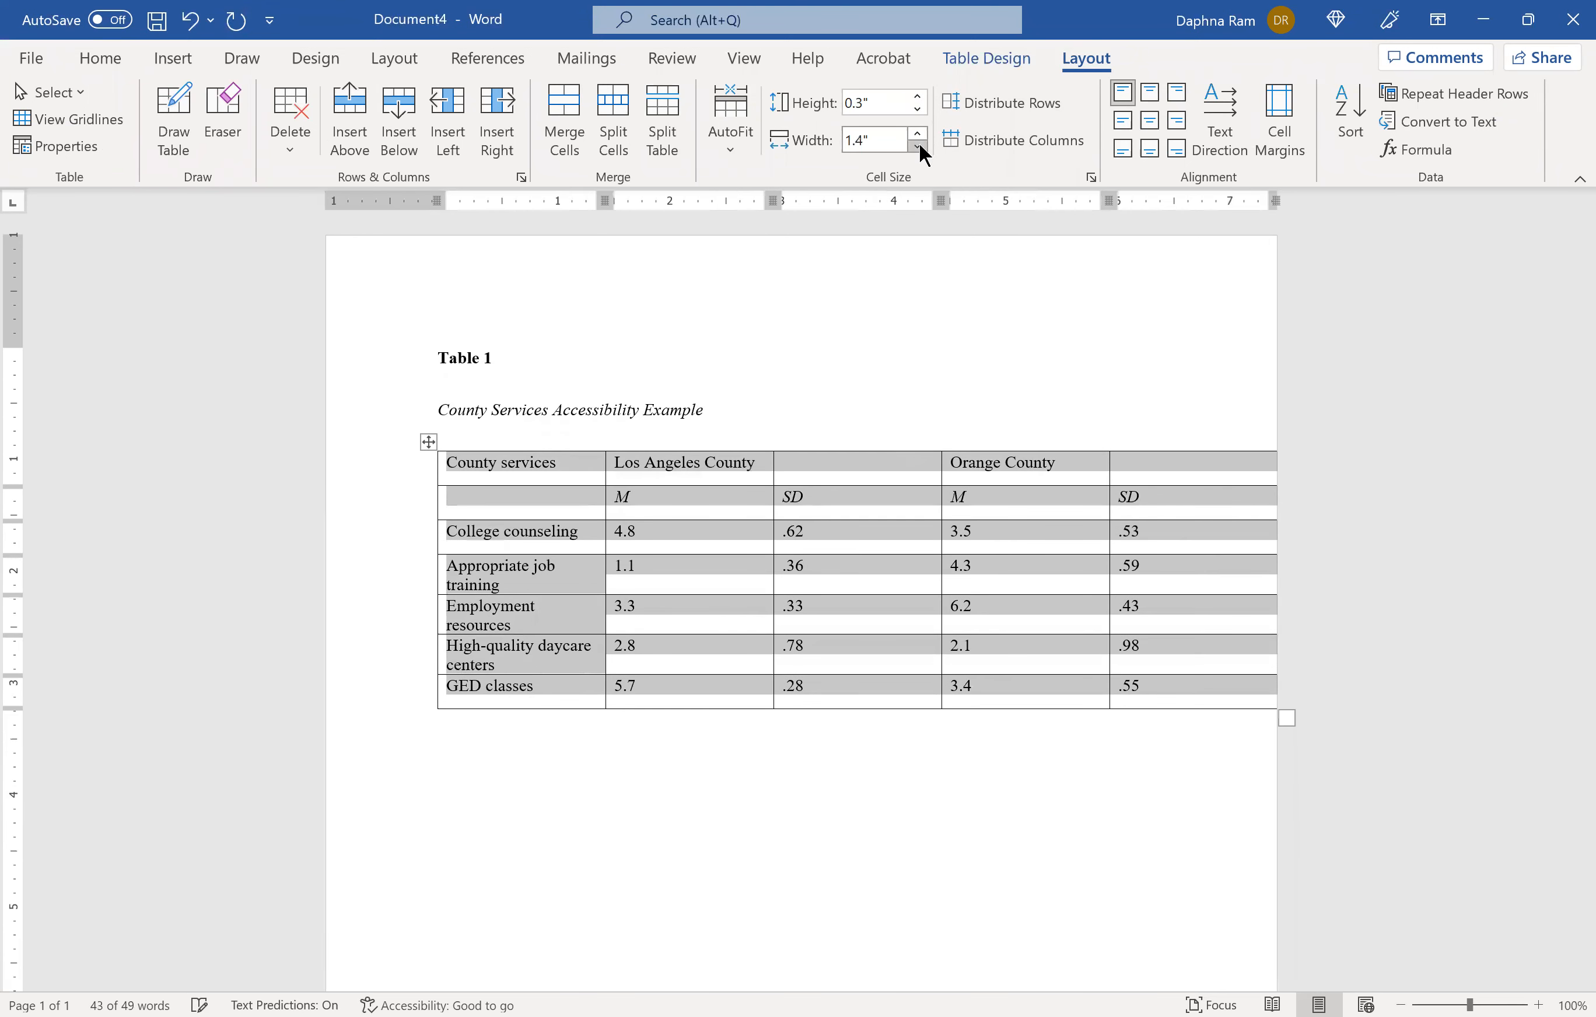
left_click(919, 145)
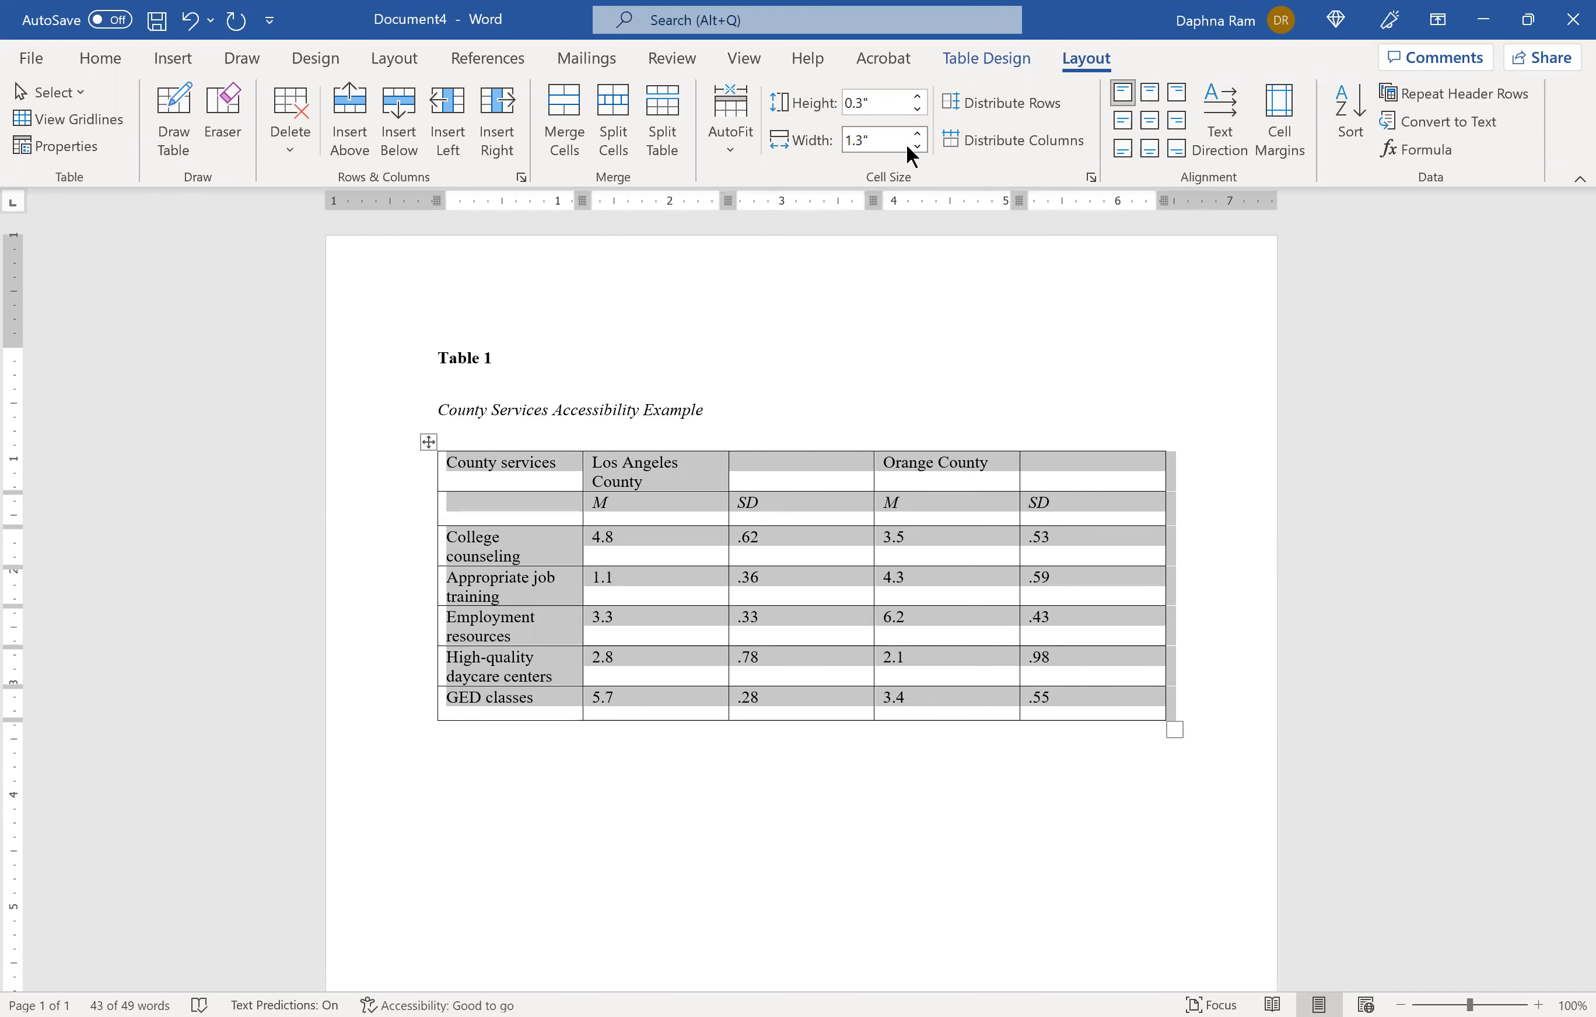
left_click(913, 99)
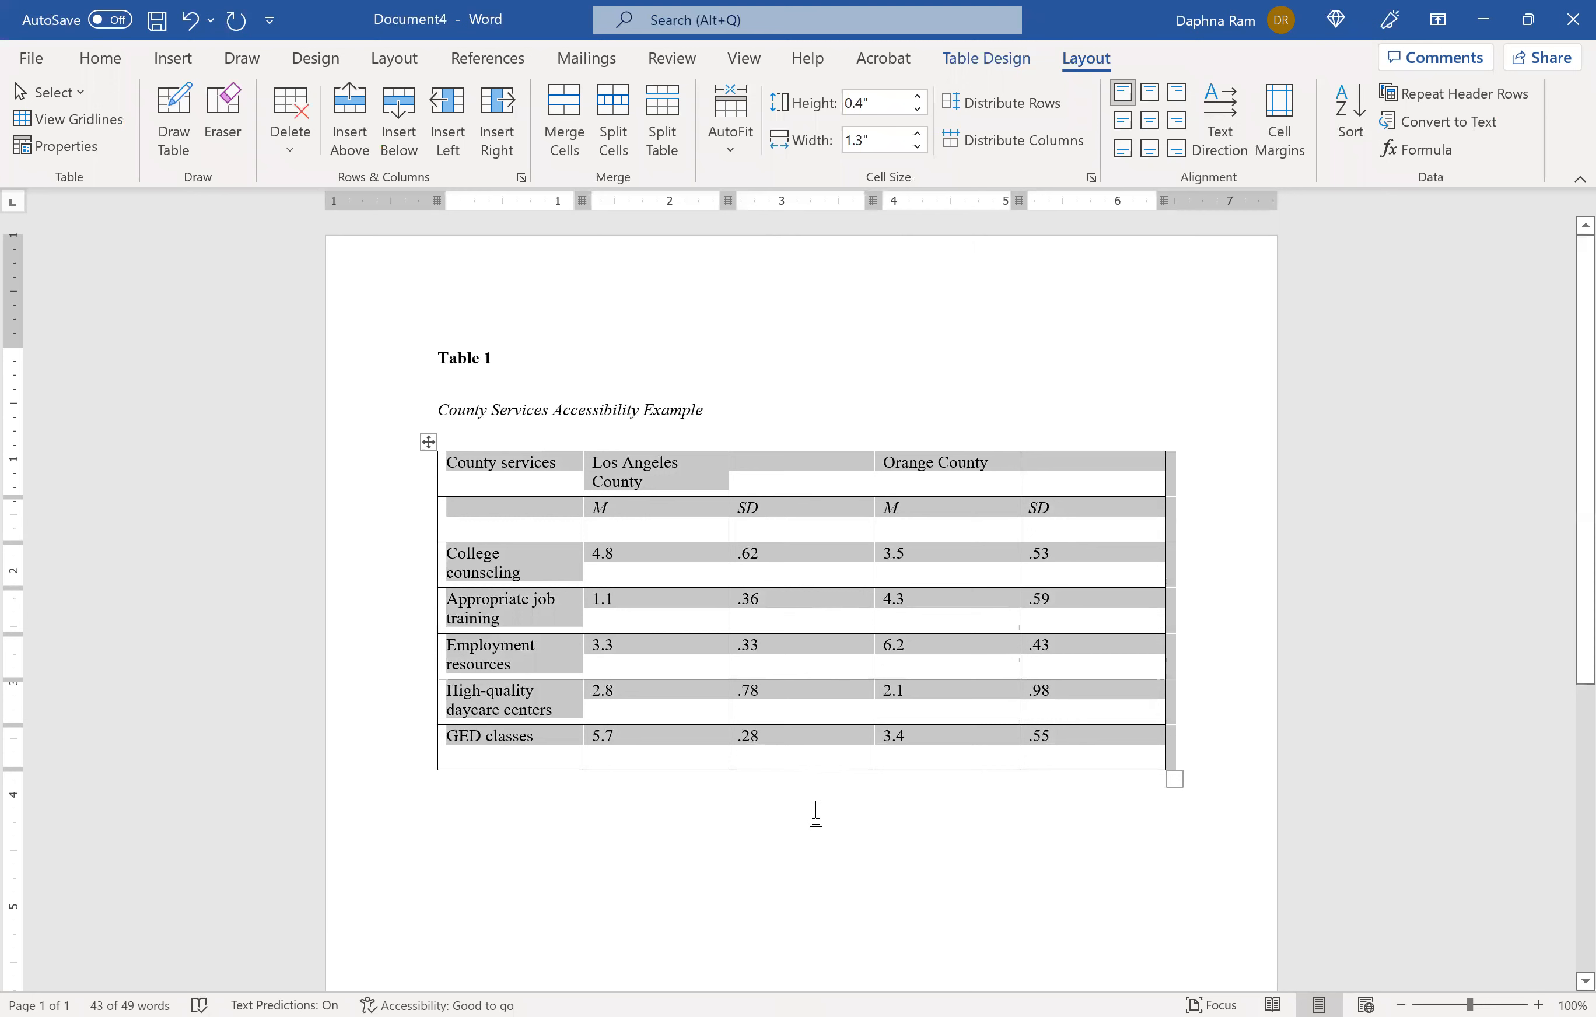
left_click(811, 812)
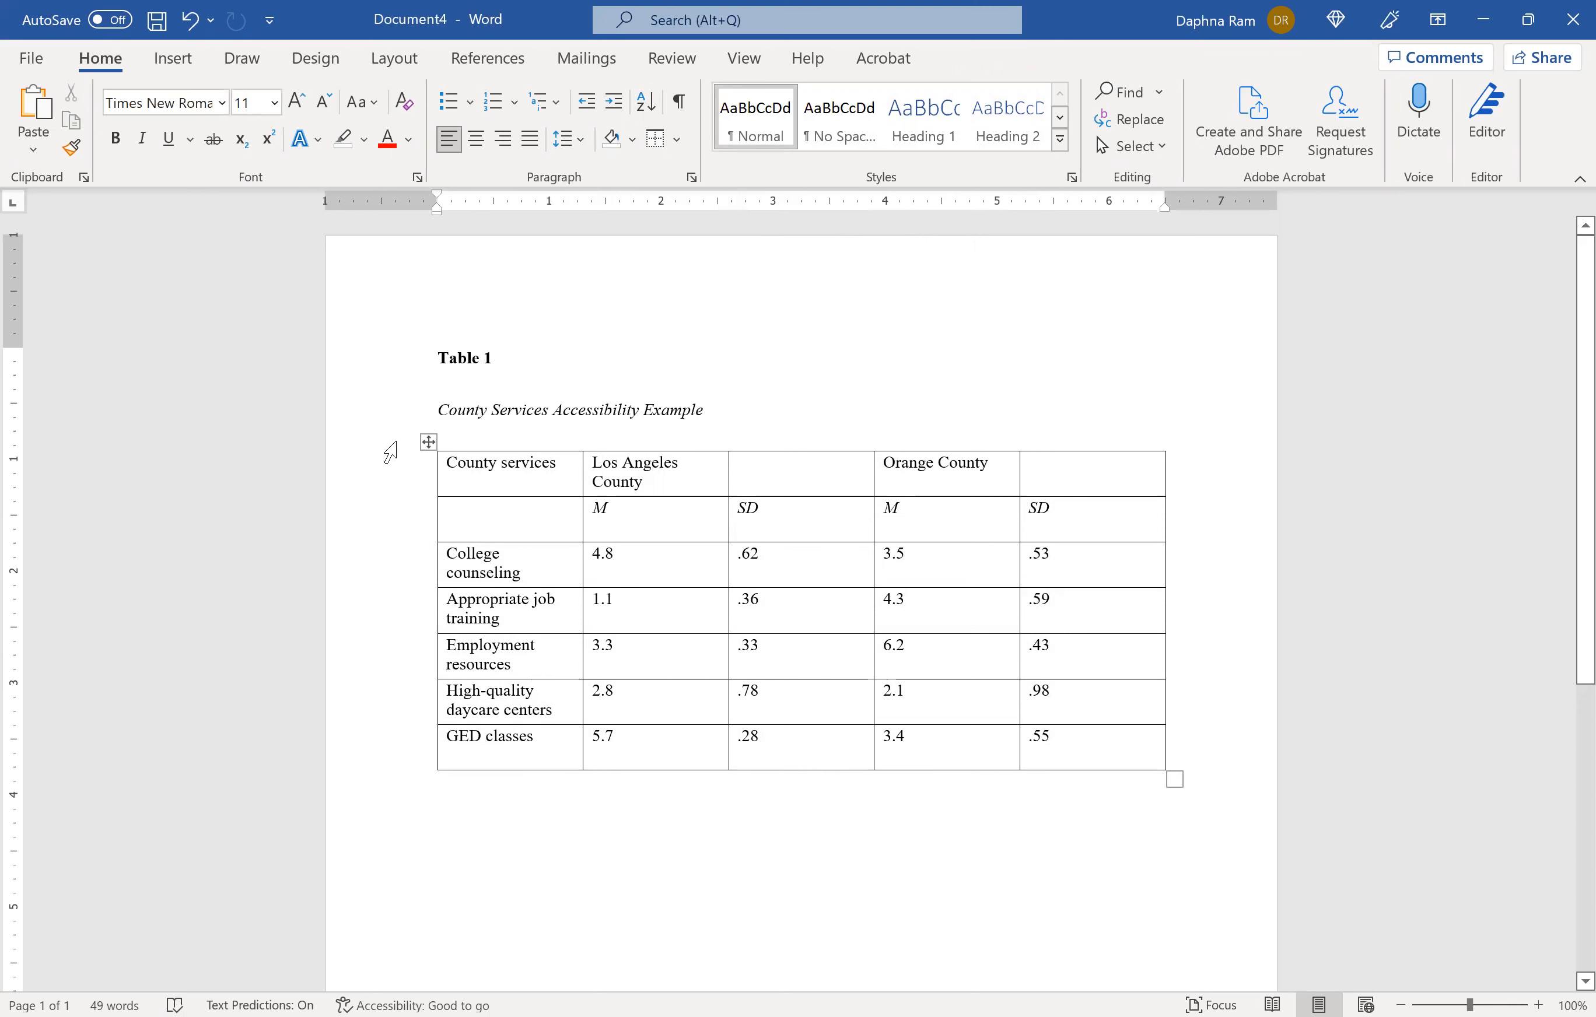
Center the text of all table cells both horizontally and vertically.
left_click(424, 441)
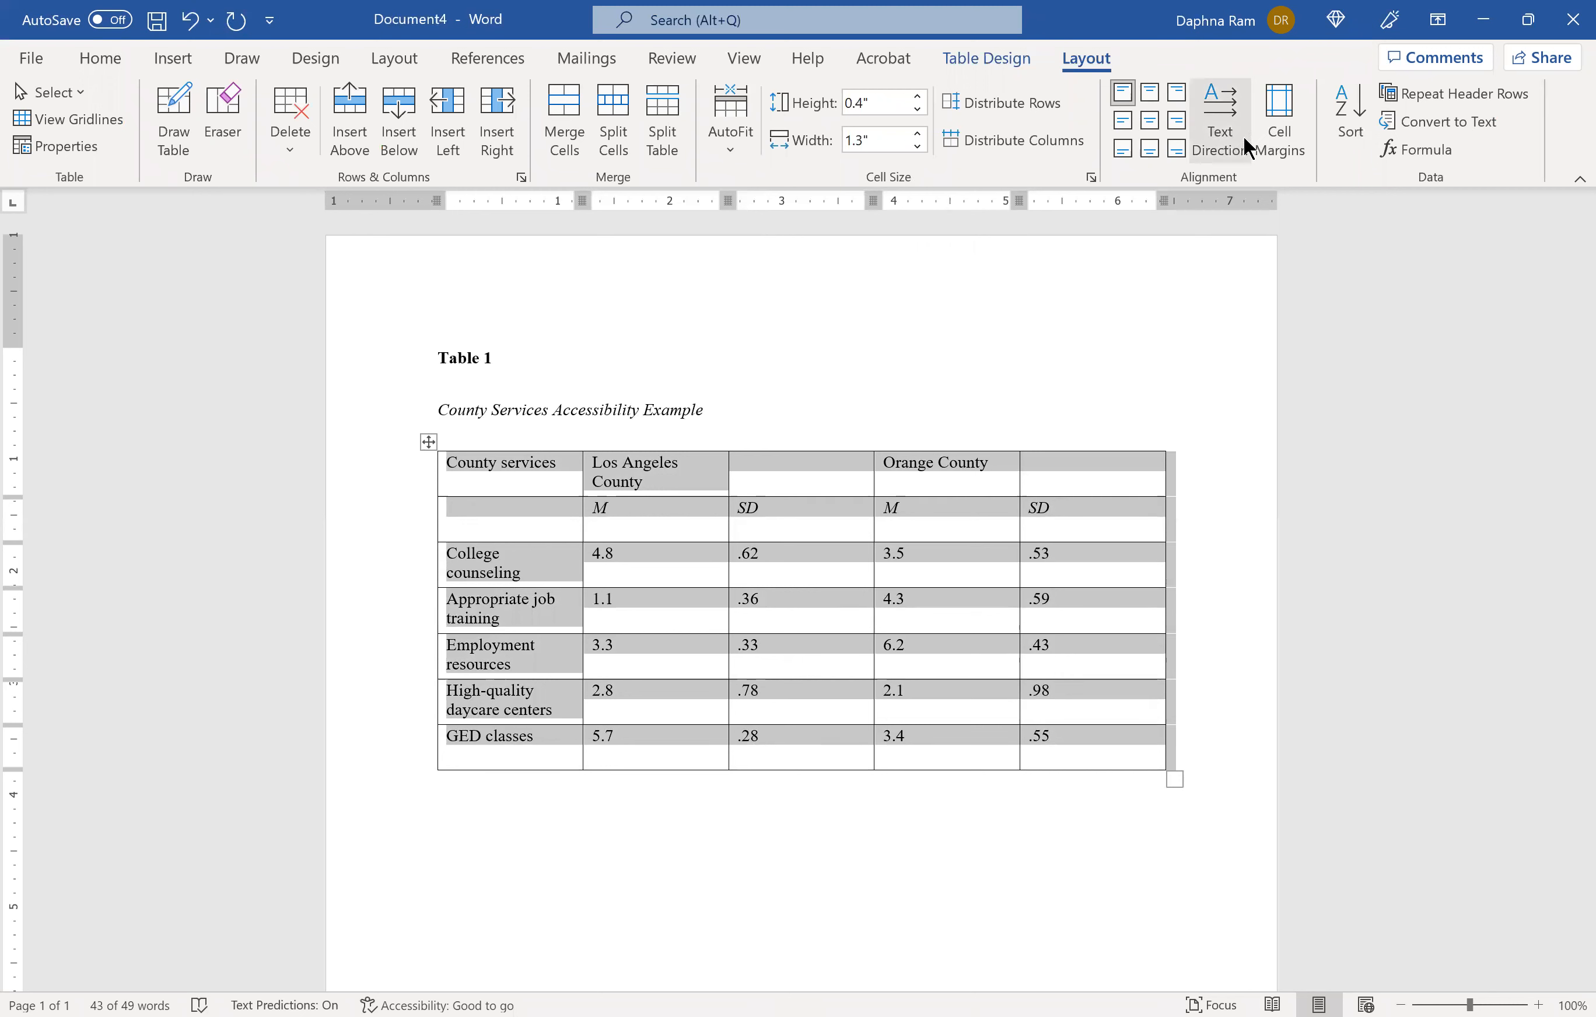
left_click(1146, 120)
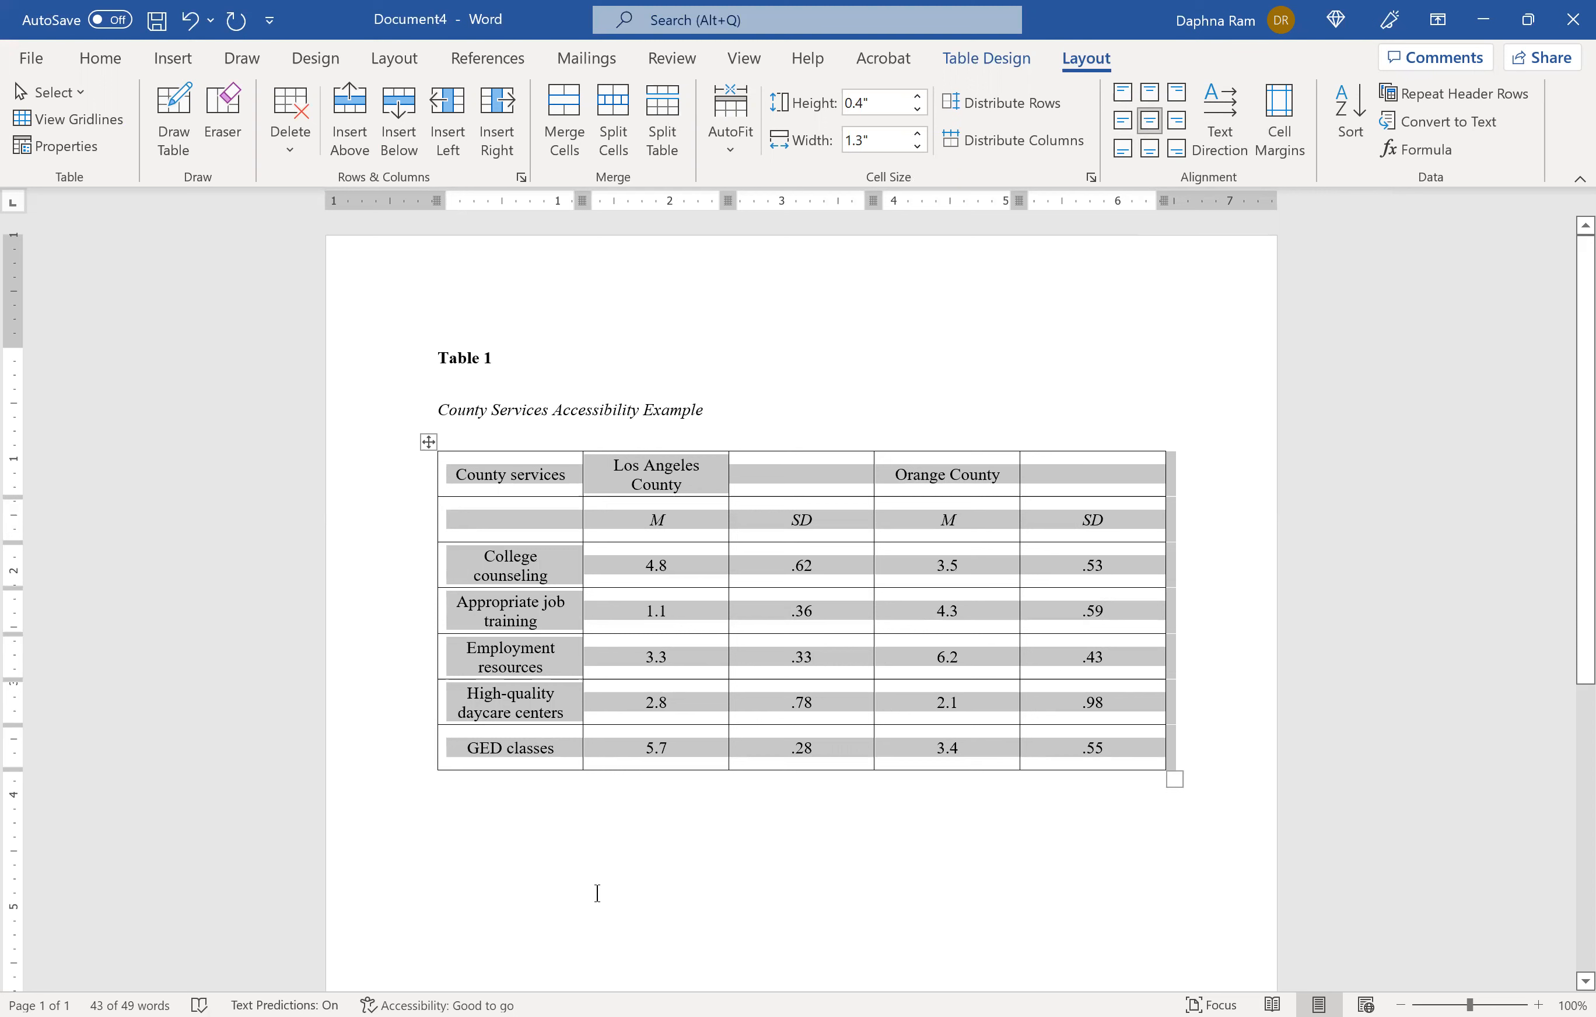
left_click(672, 842)
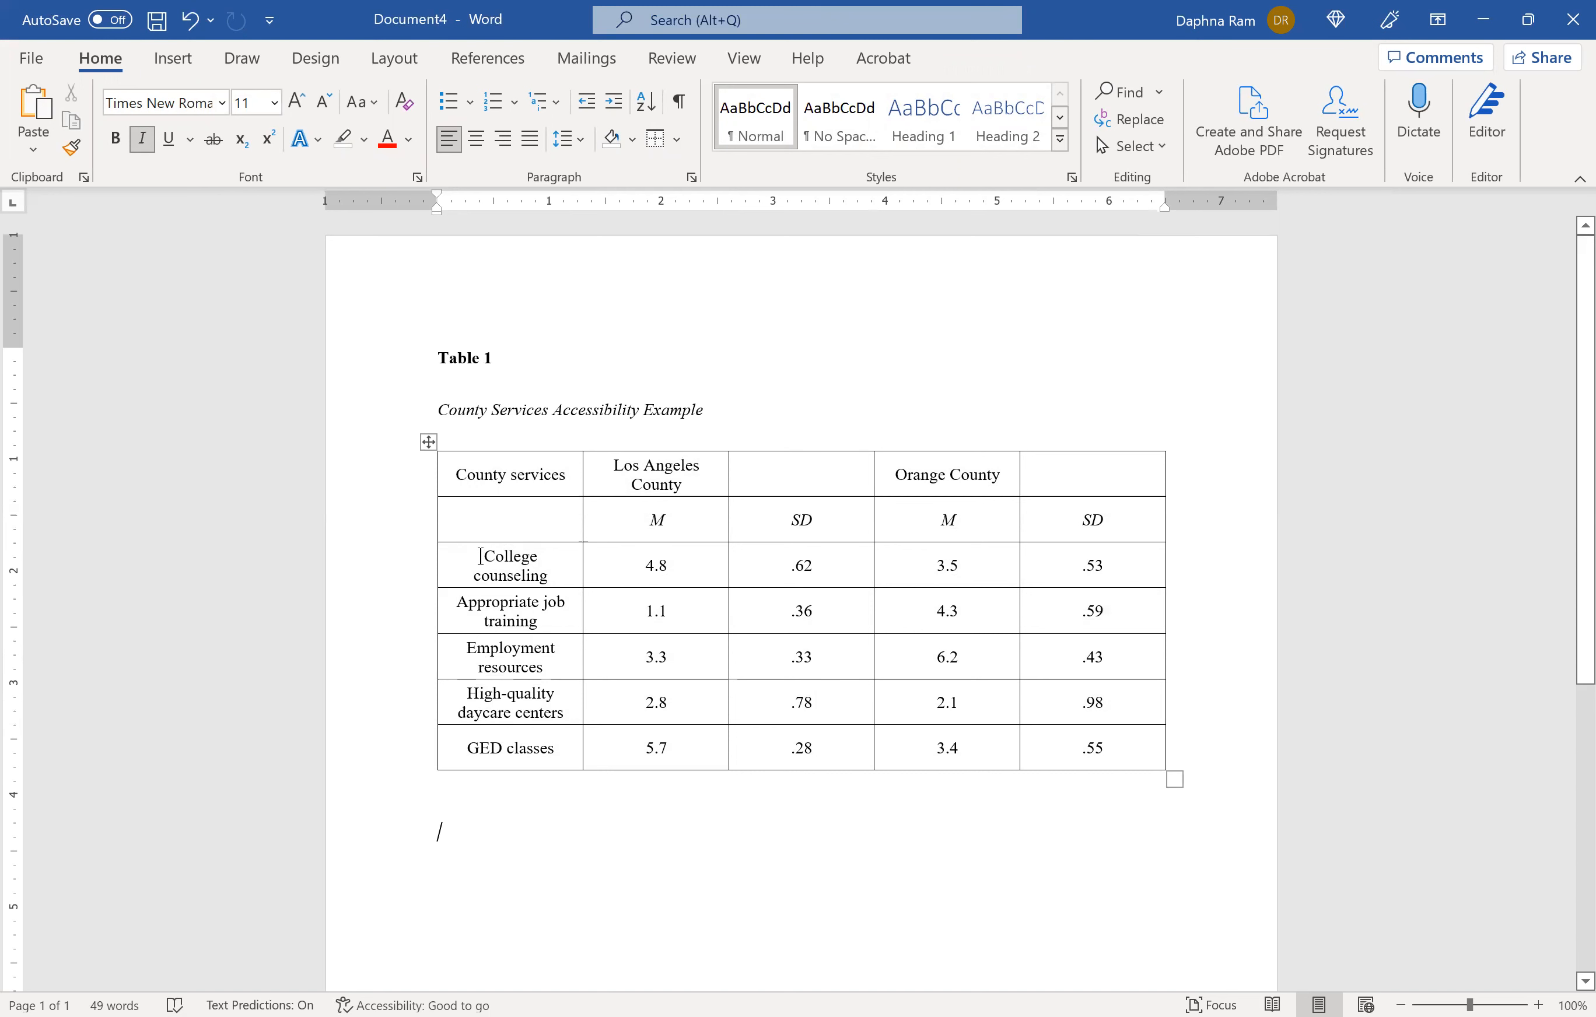
Left-align the service names from College counseling to GED classes in the first column, keeping them vertically centered.
left_click(456, 474)
left_click(562, 744, "shift")
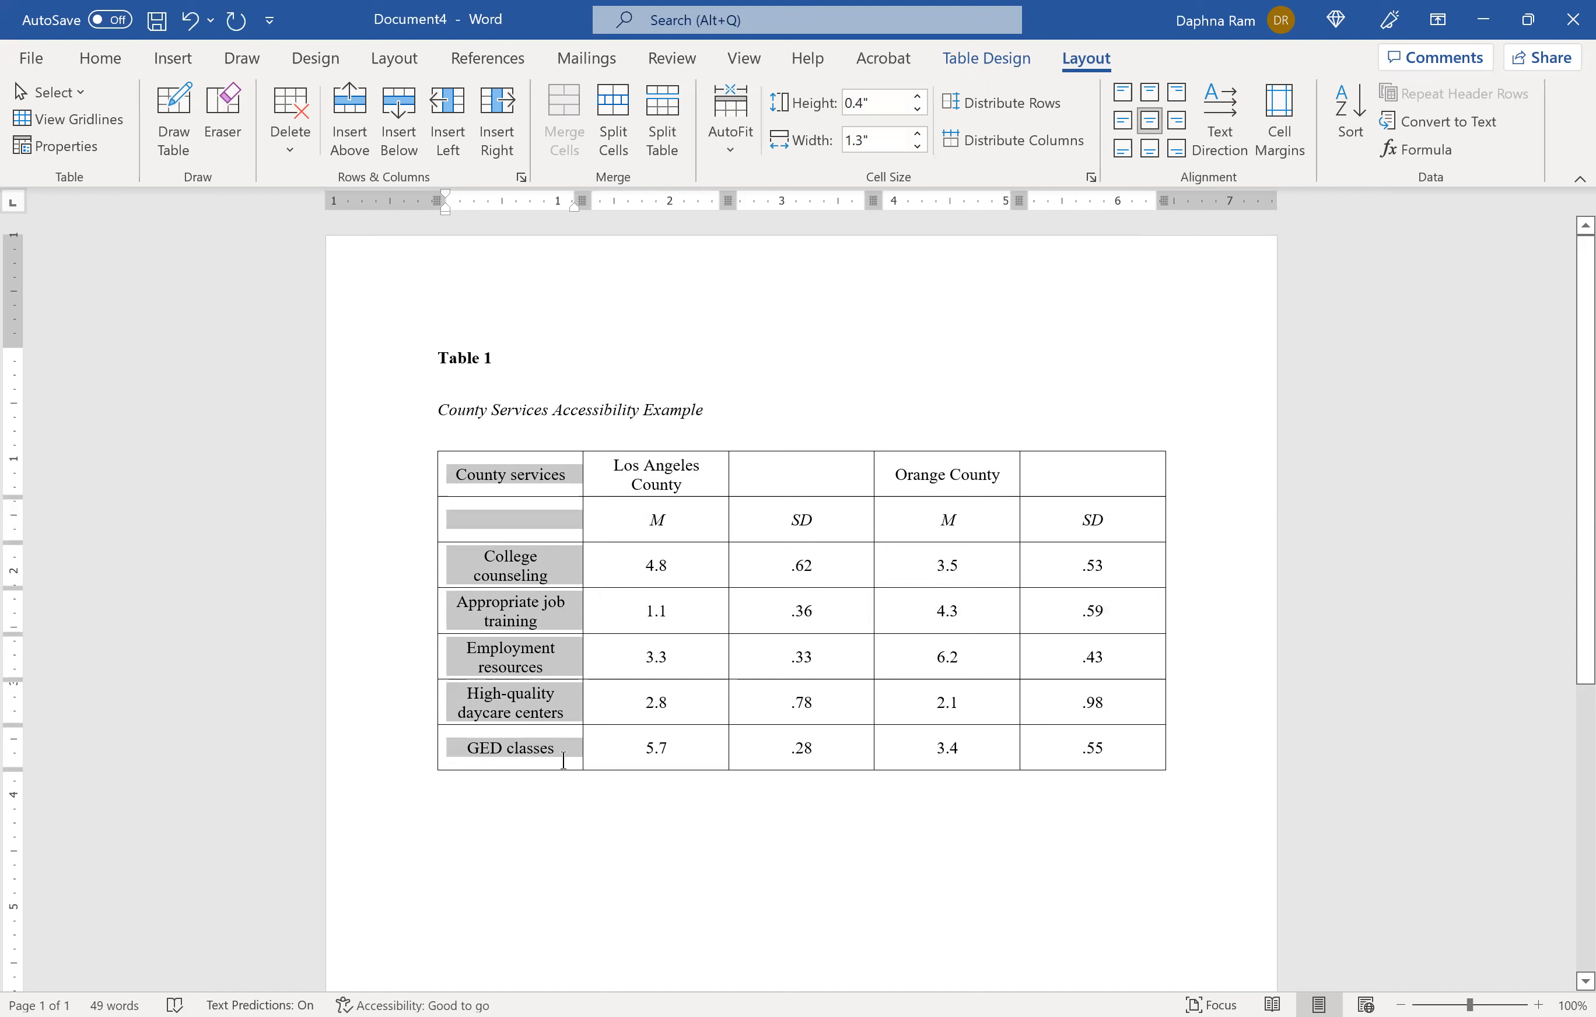
left_click_drag(483, 553, 549, 757)
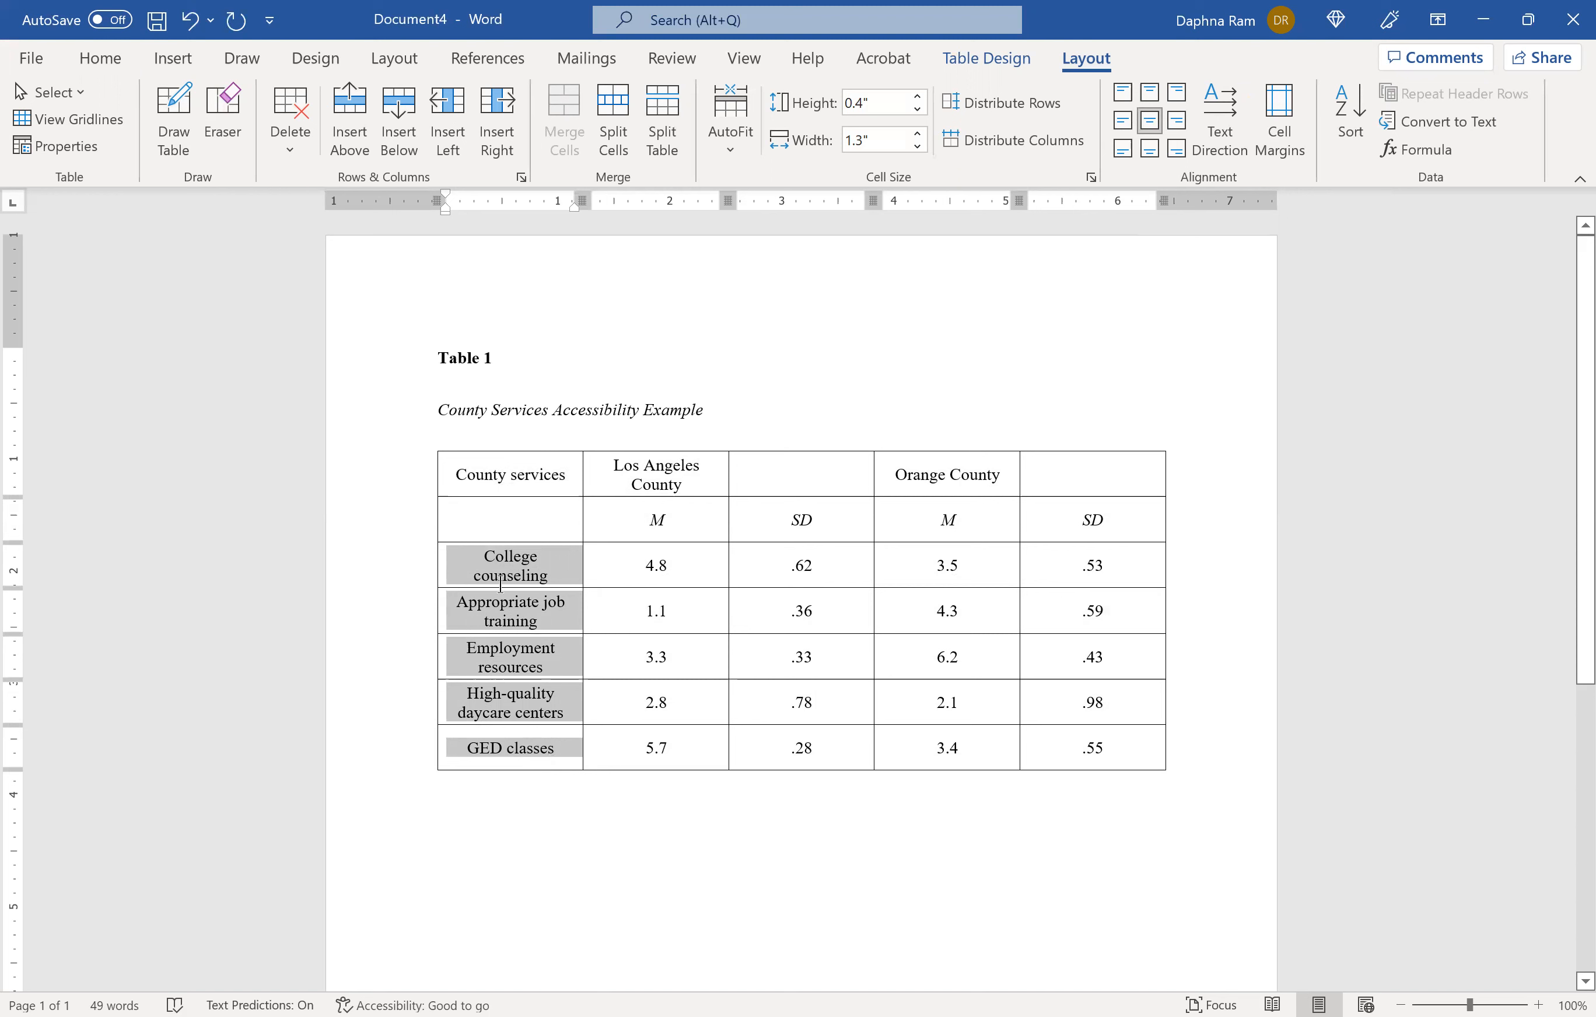
double_click(459, 473)
left_click_drag(535, 482, 547, 483)
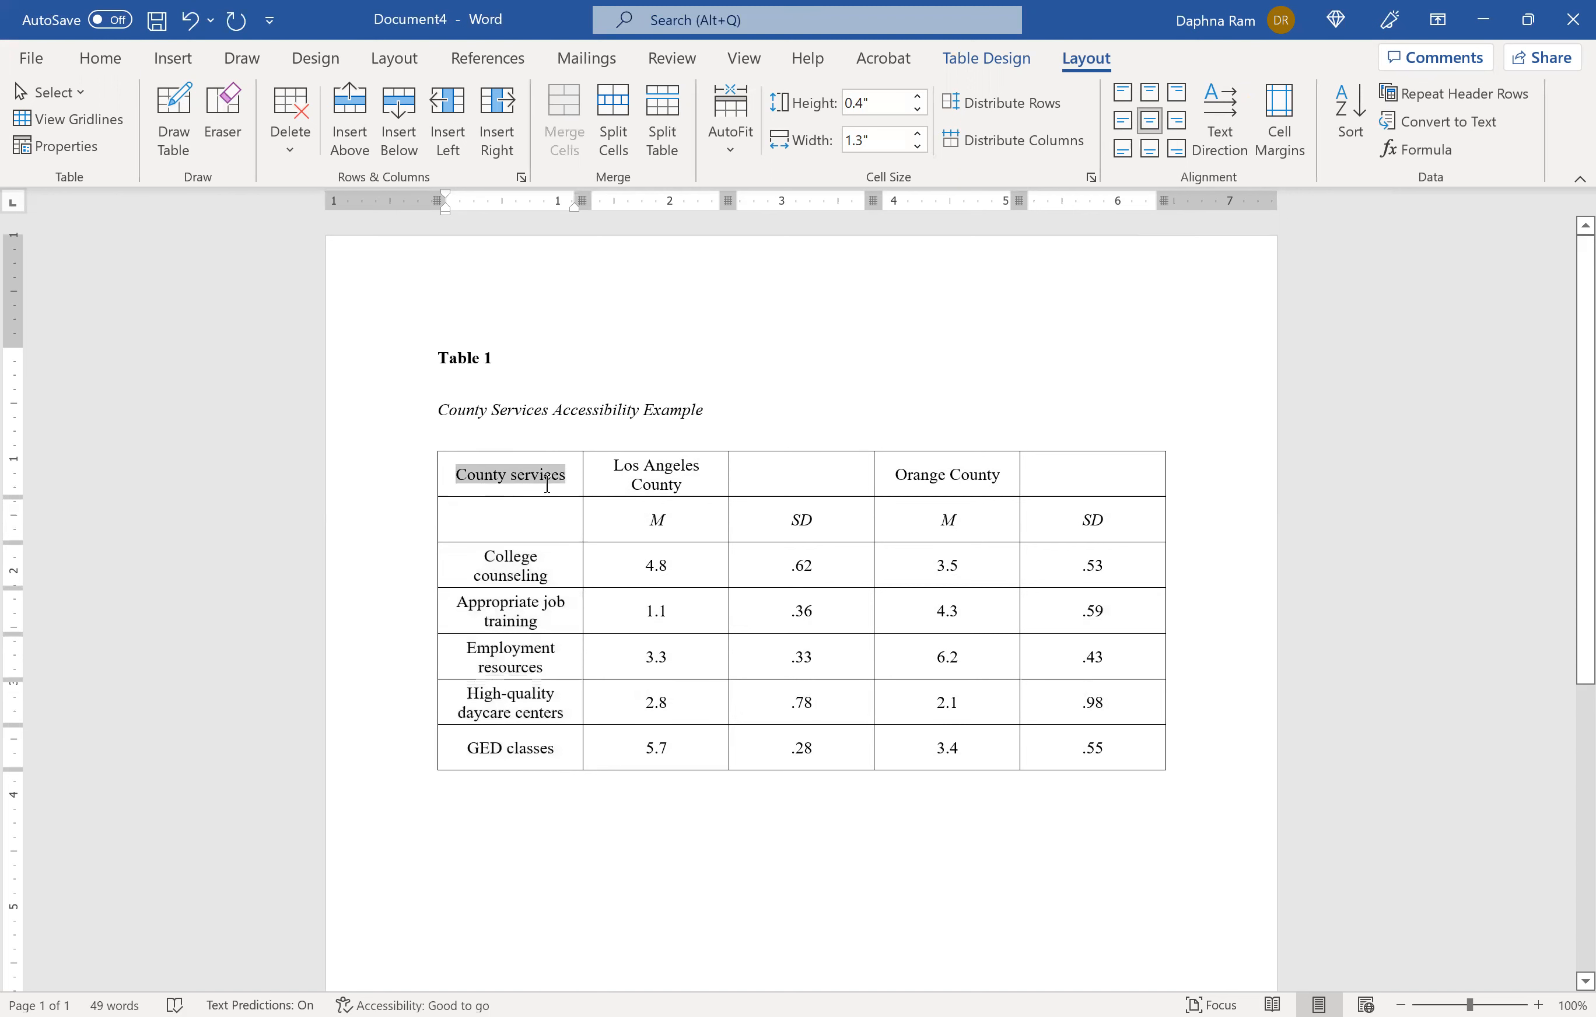
left_click_drag(527, 575, 546, 756)
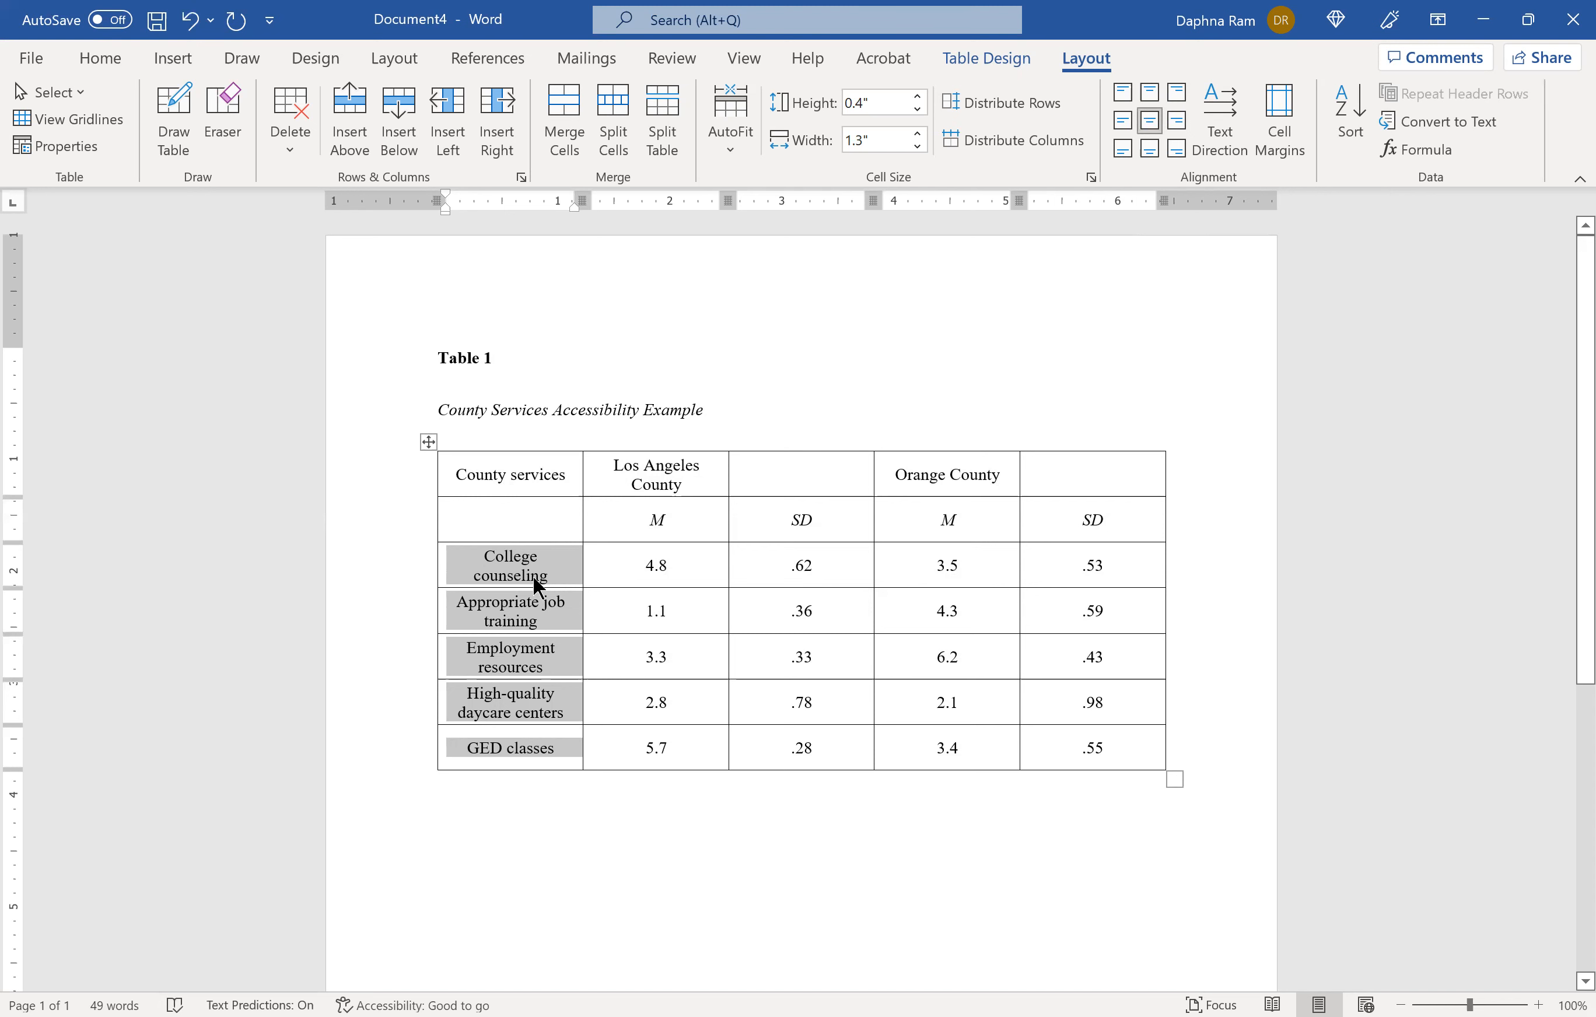
left_click(1124, 134)
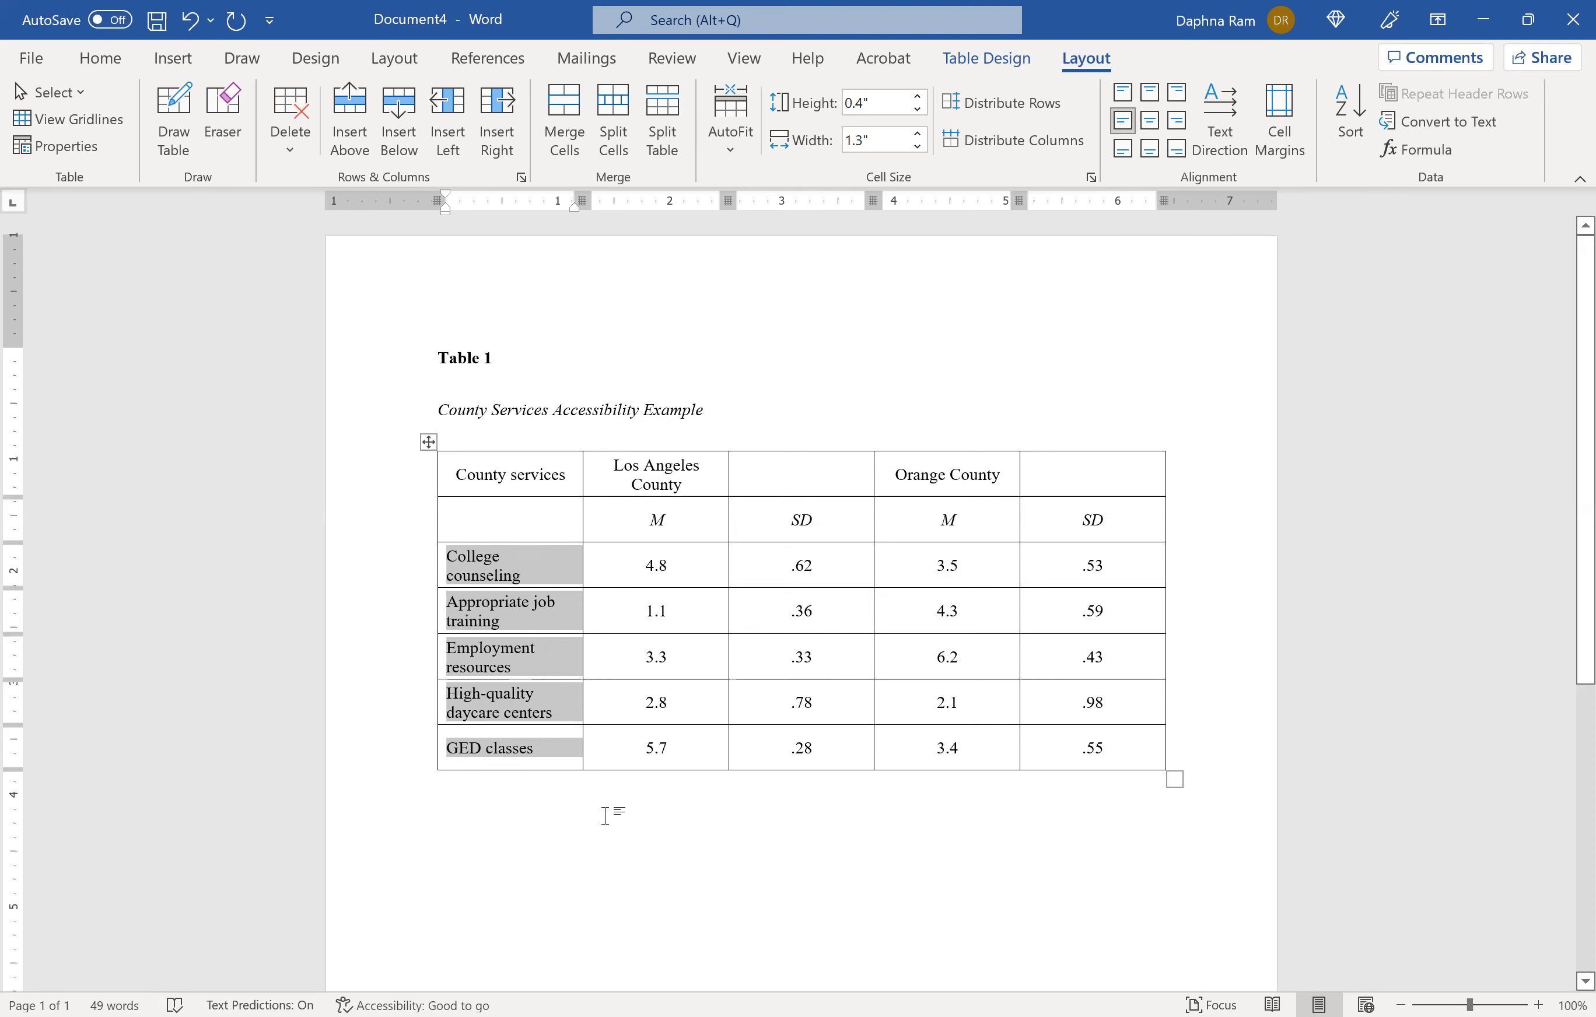
left_click(748, 827)
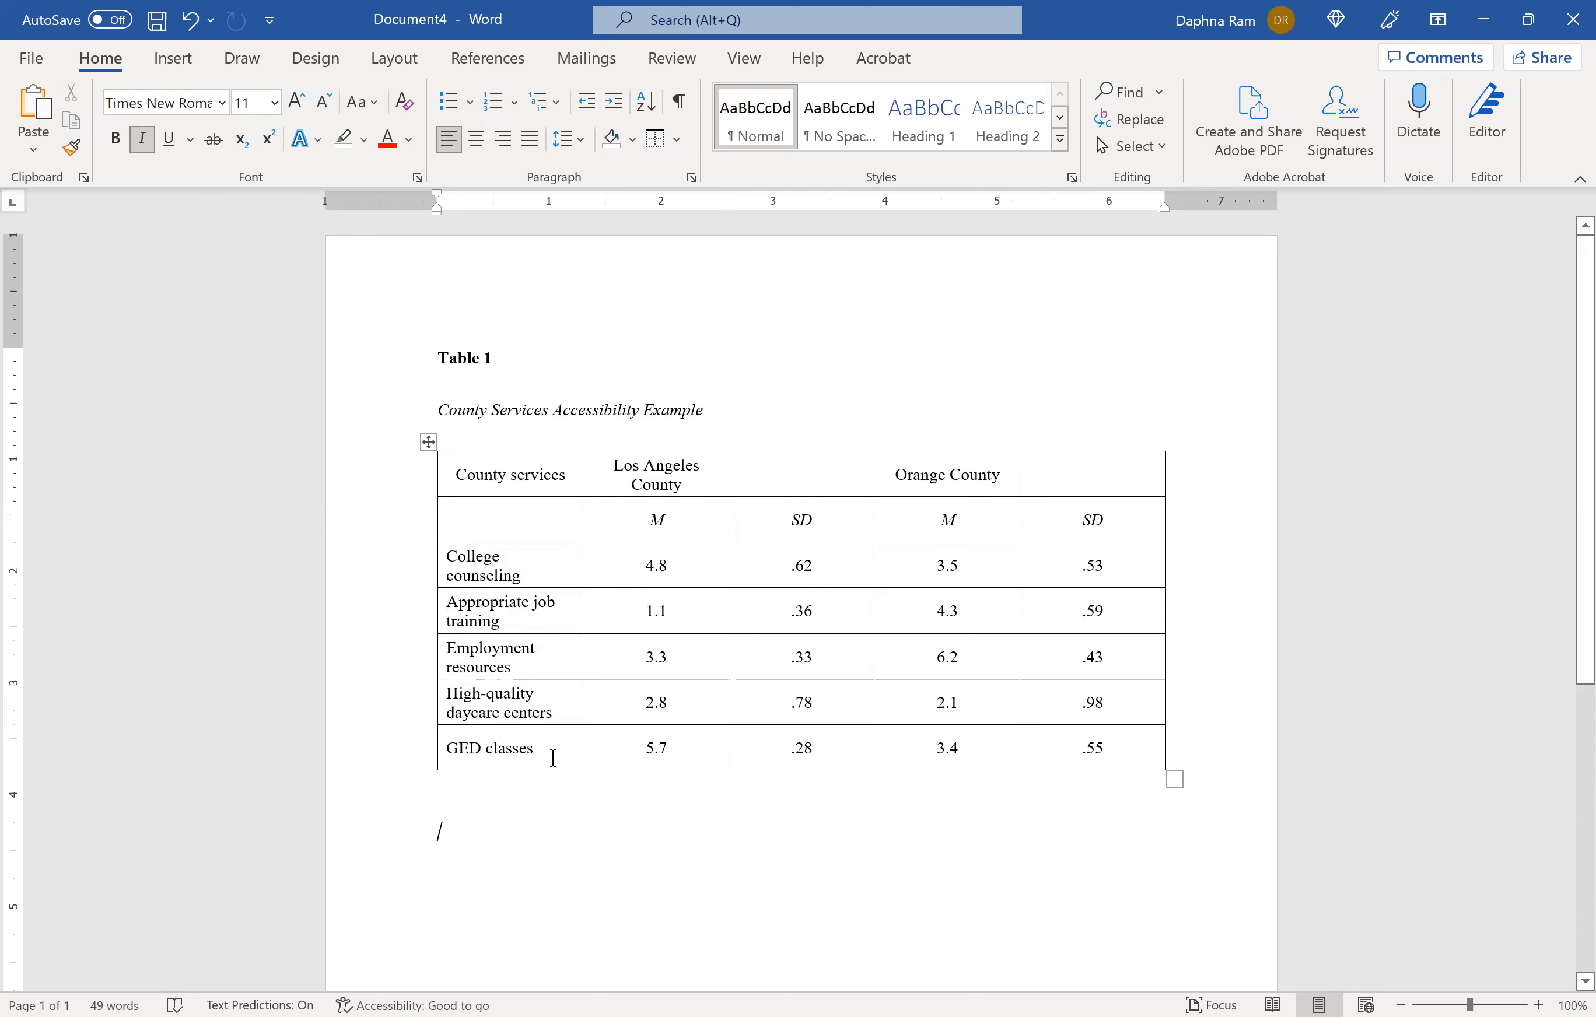
left_click(724, 818)
left_click_drag(630, 507, 799, 549)
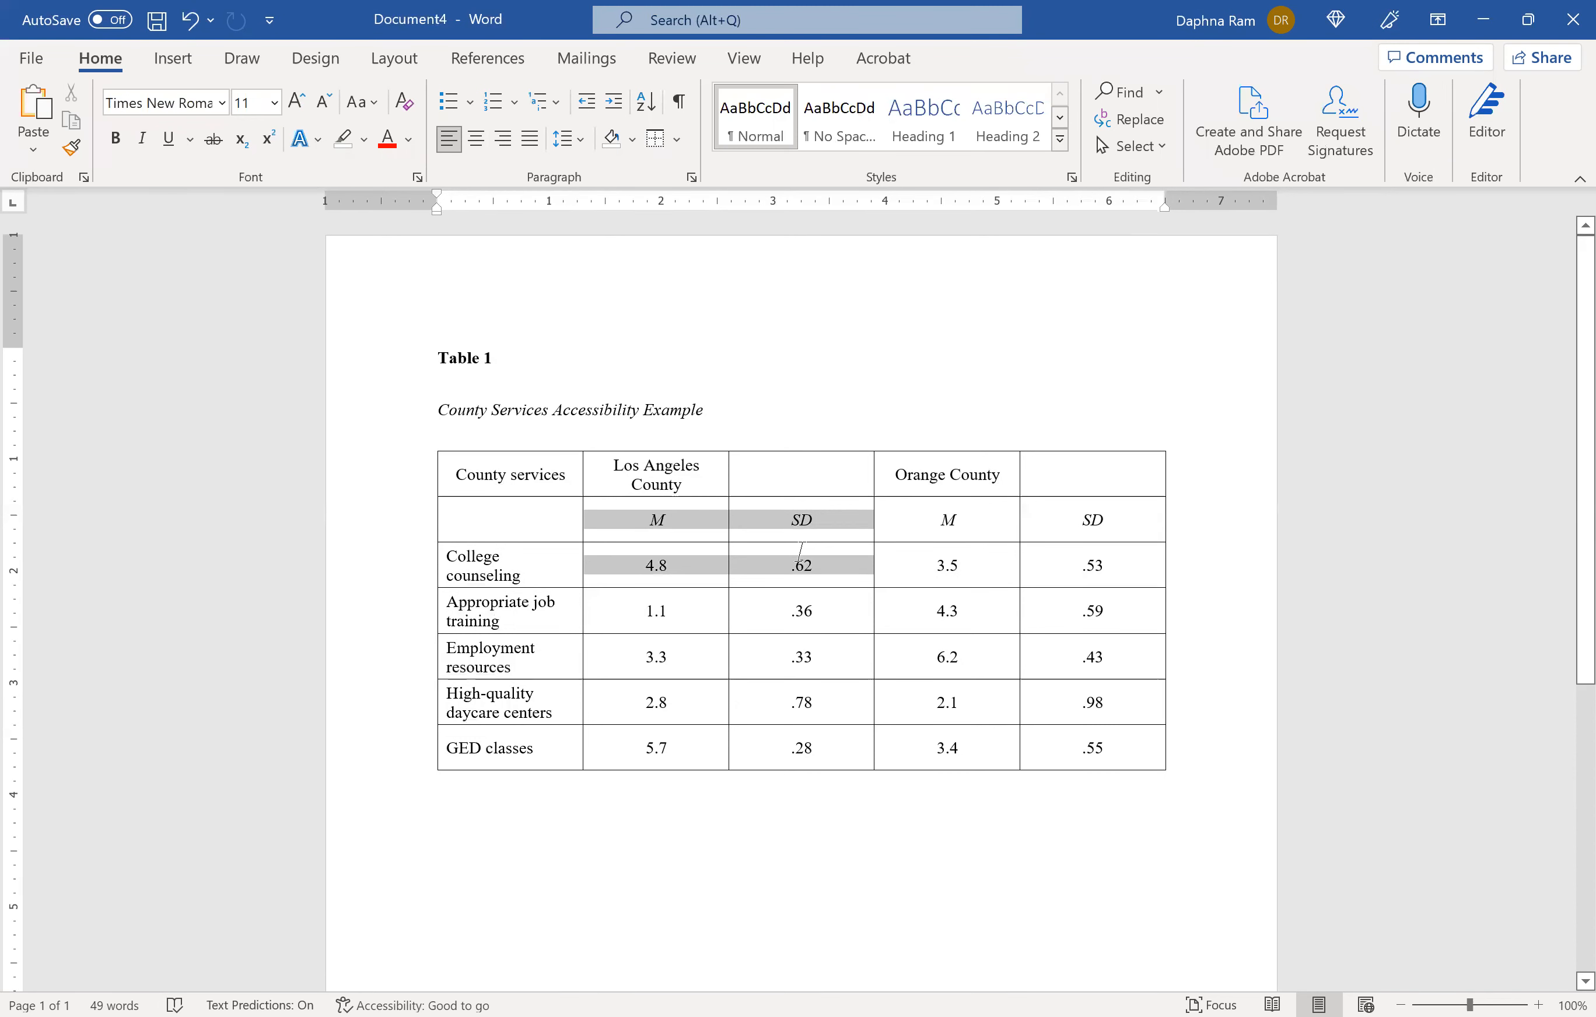
left_click(668, 488)
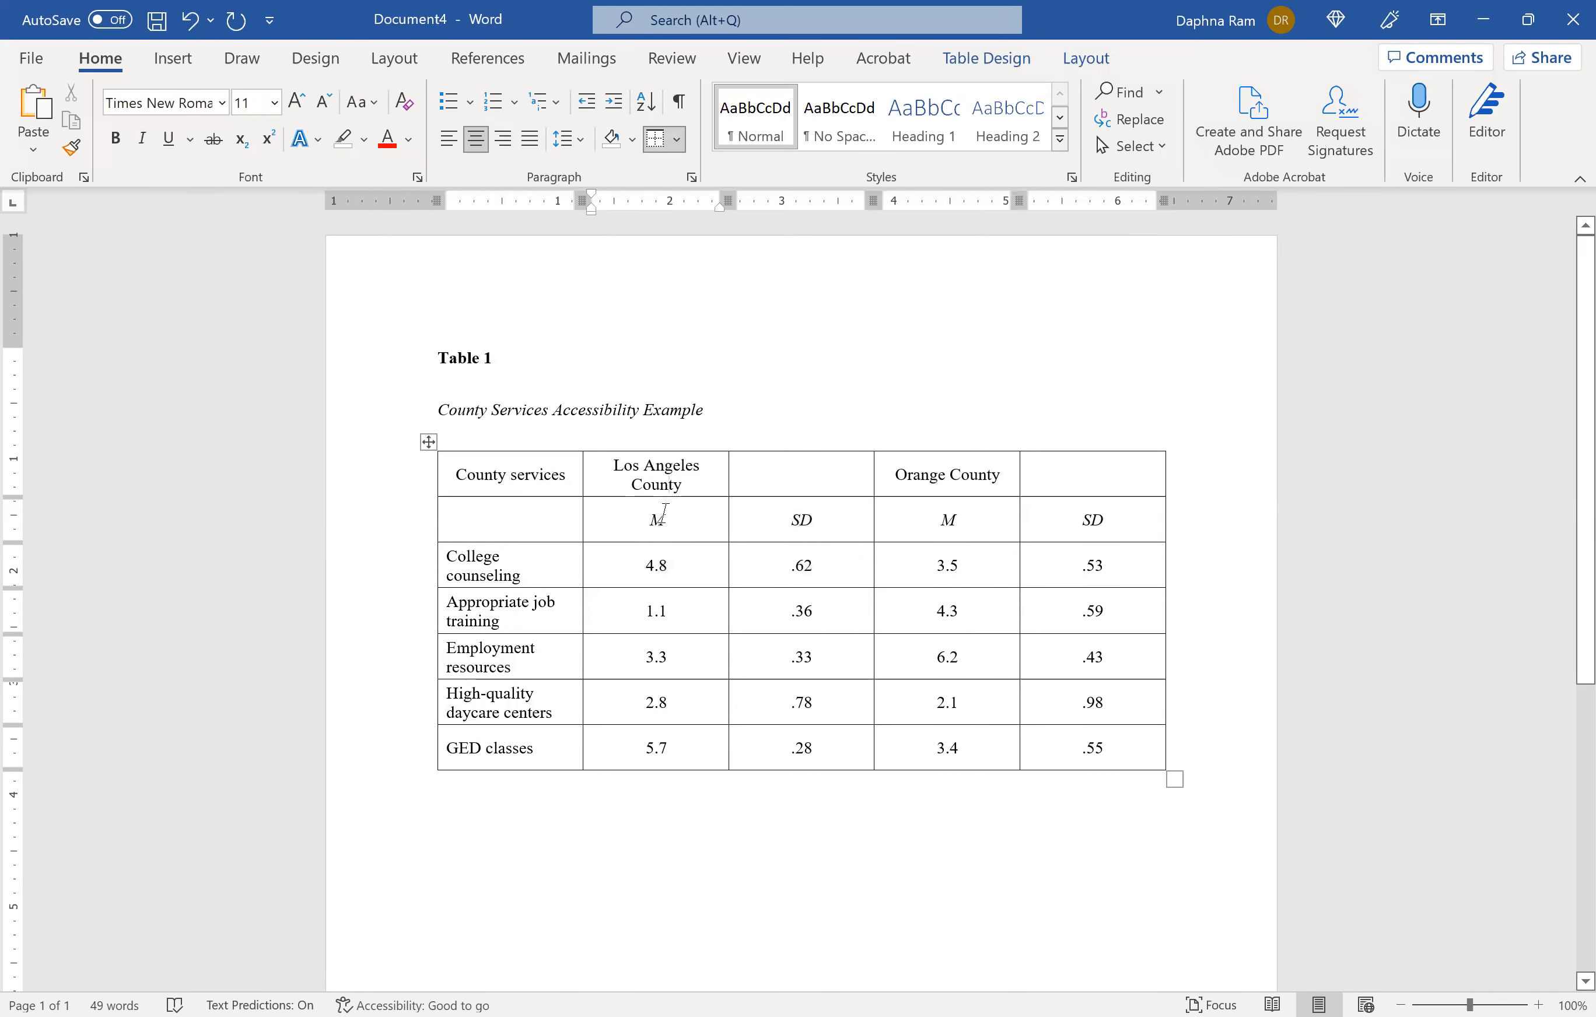
left_click_drag(614, 460, 692, 494)
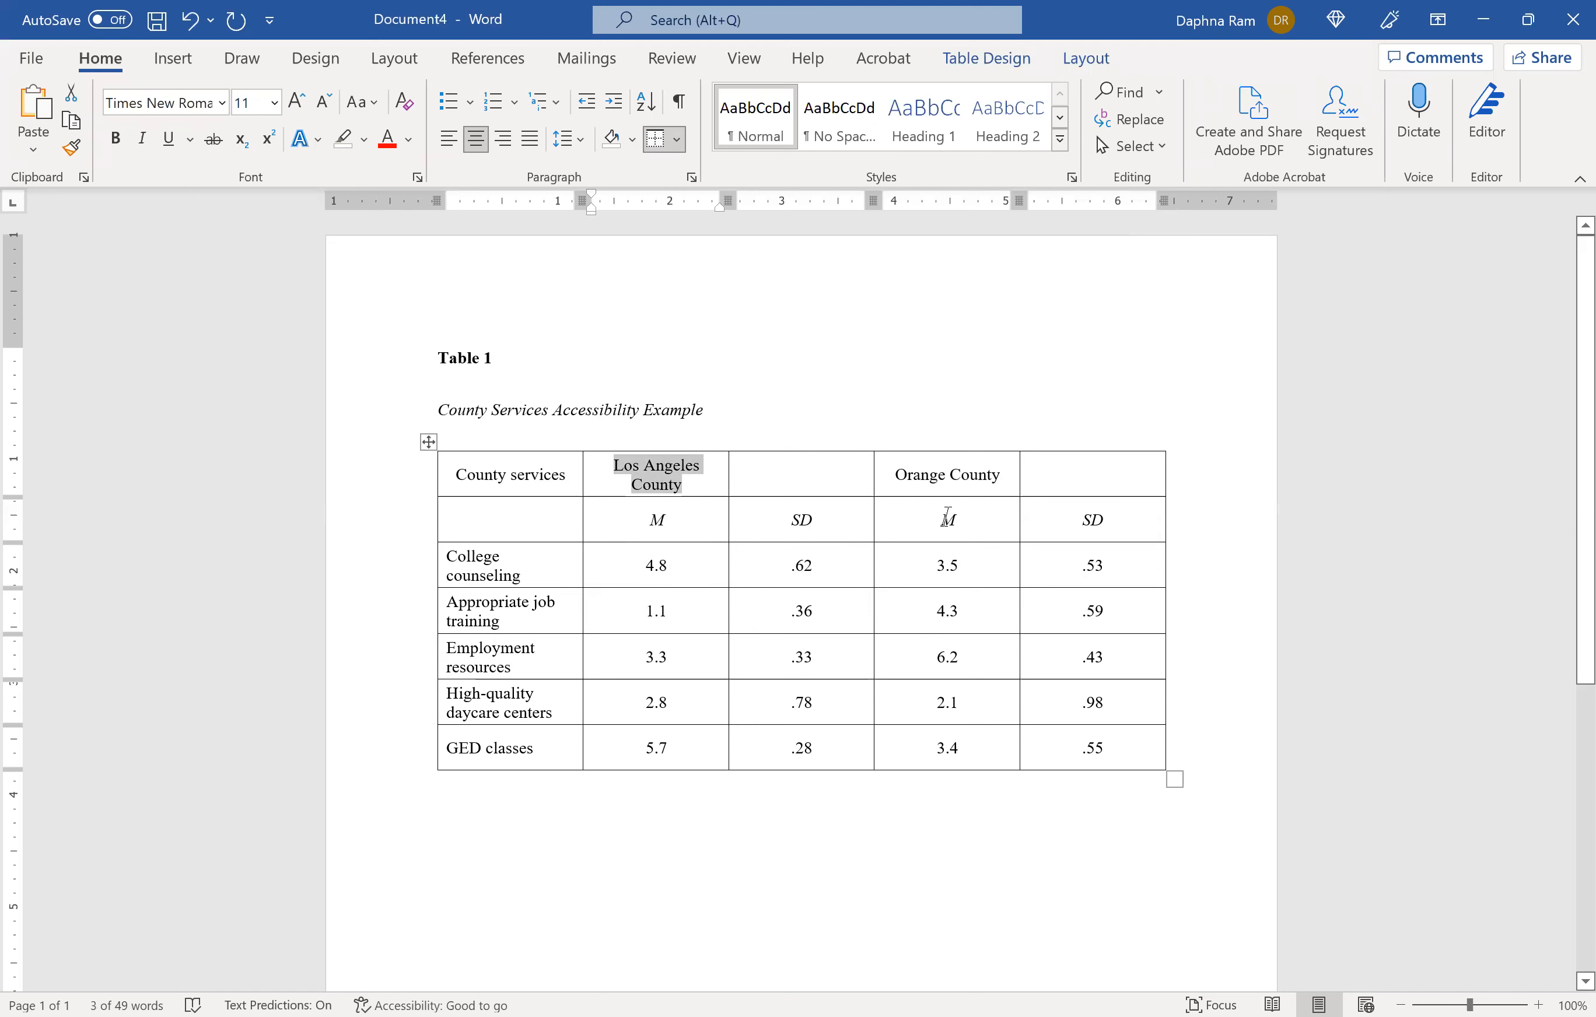
left_click_drag(947, 519, 1092, 747)
left_click(929, 474)
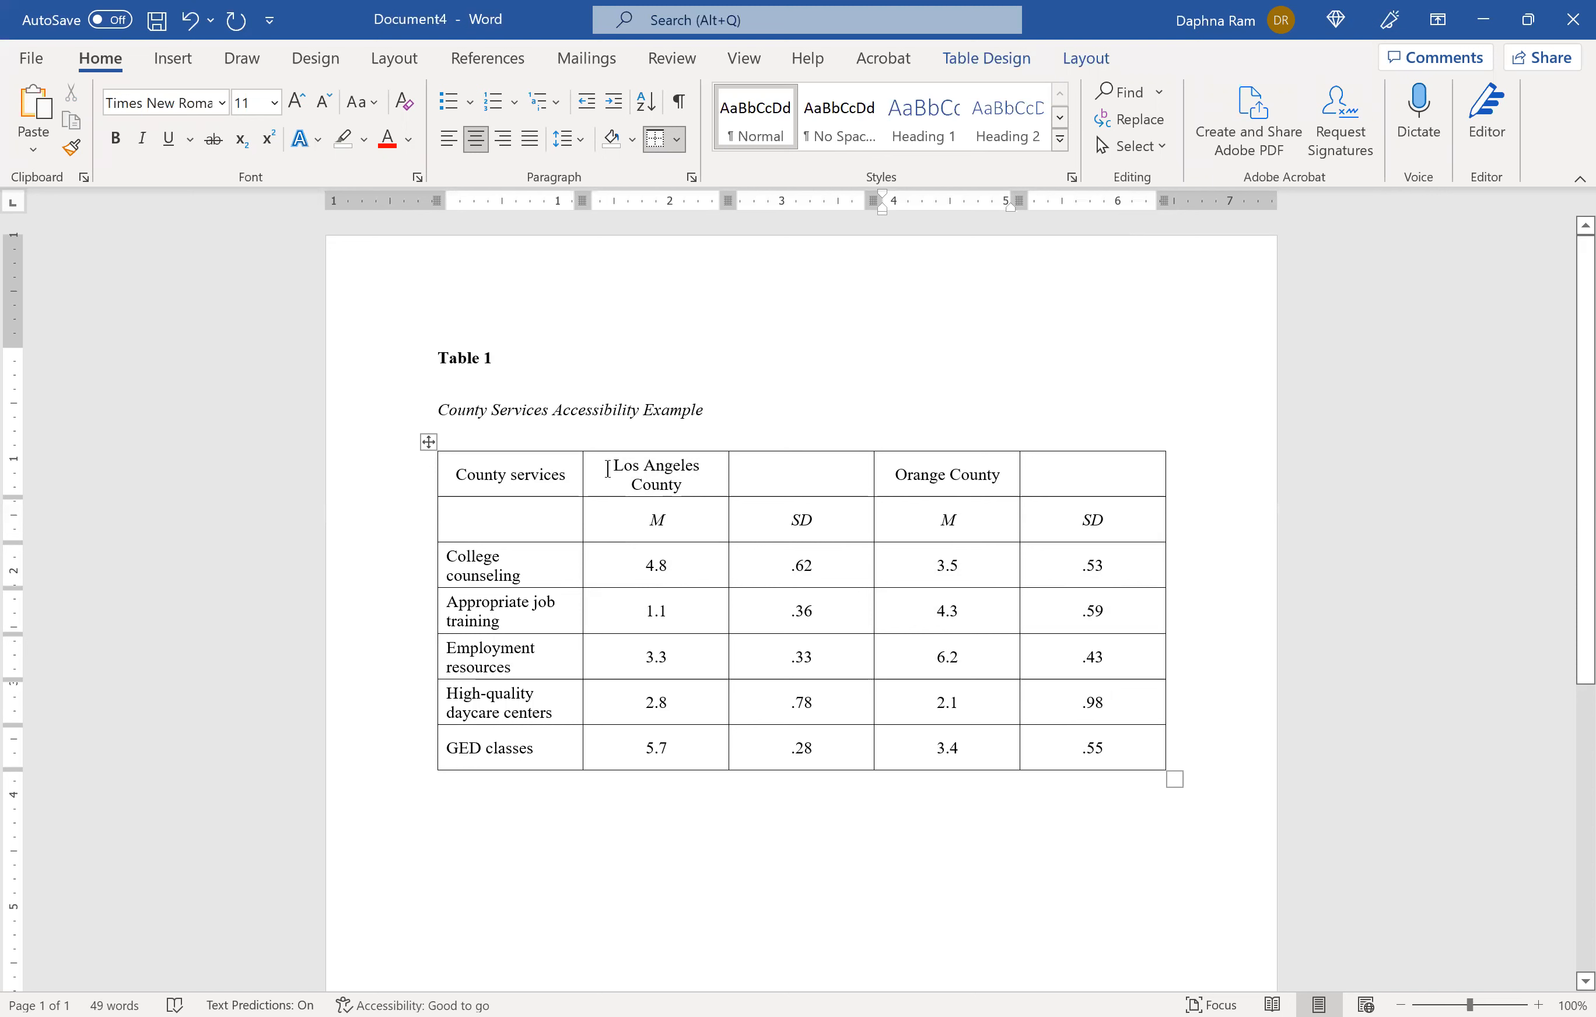
Merge the Los Angeles County header cell with the empty cell beside it so it spans its M and SD columns.
left_click_drag(609, 468, 776, 489)
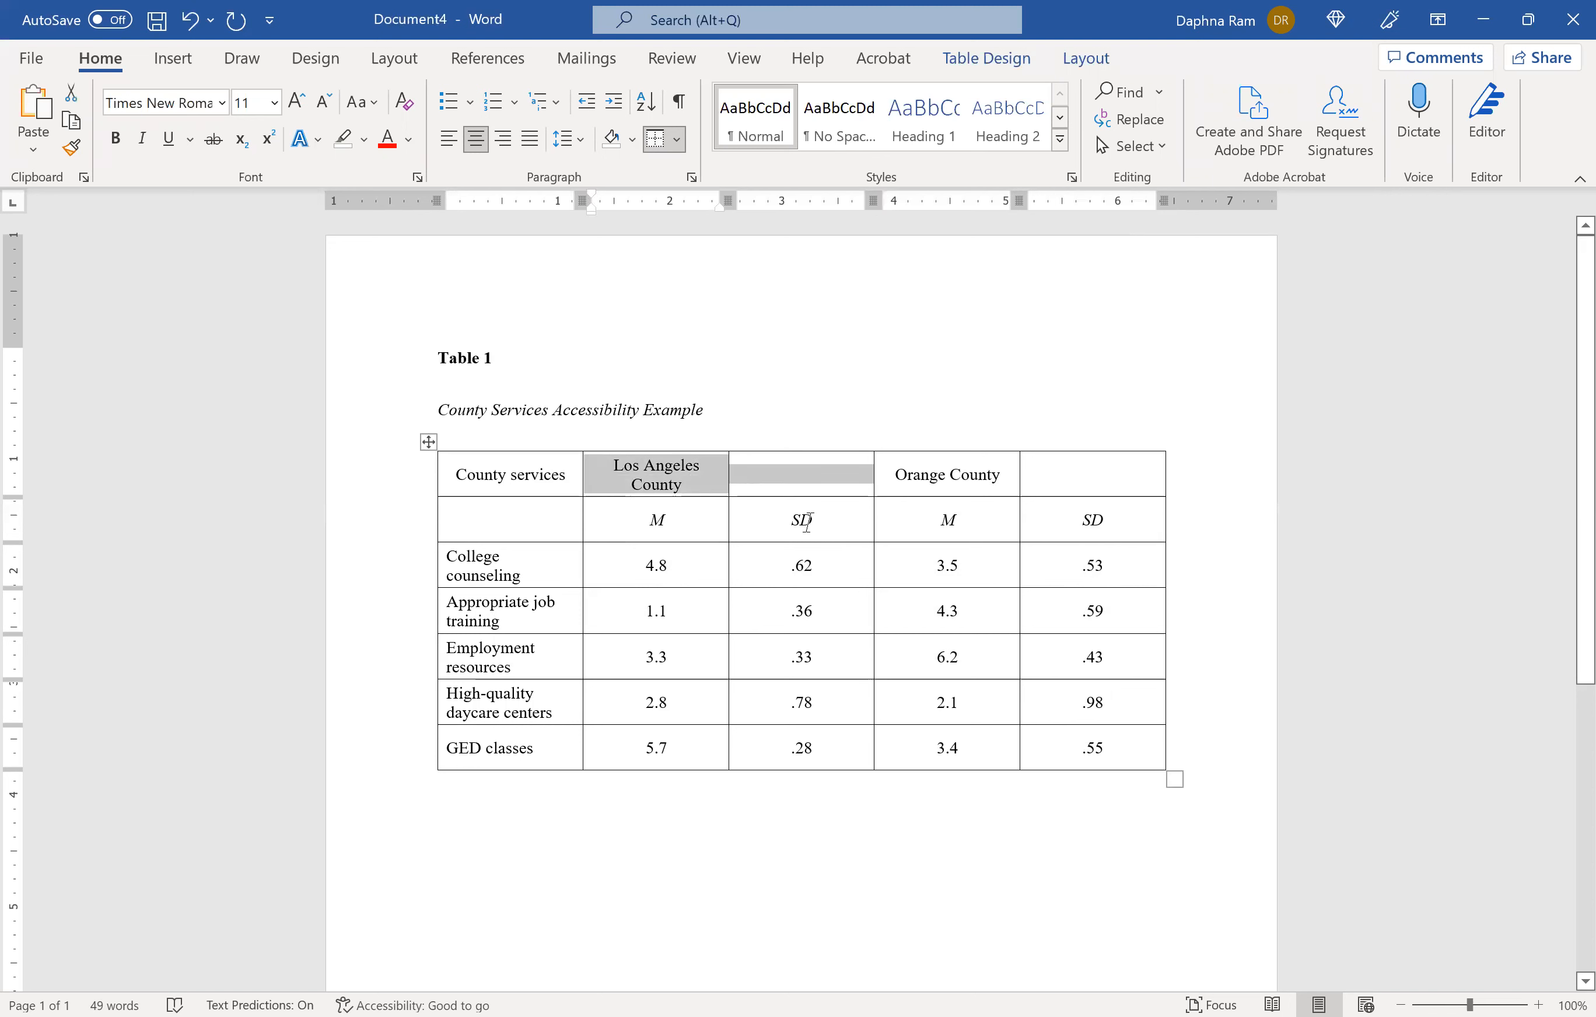
left_click(628, 483)
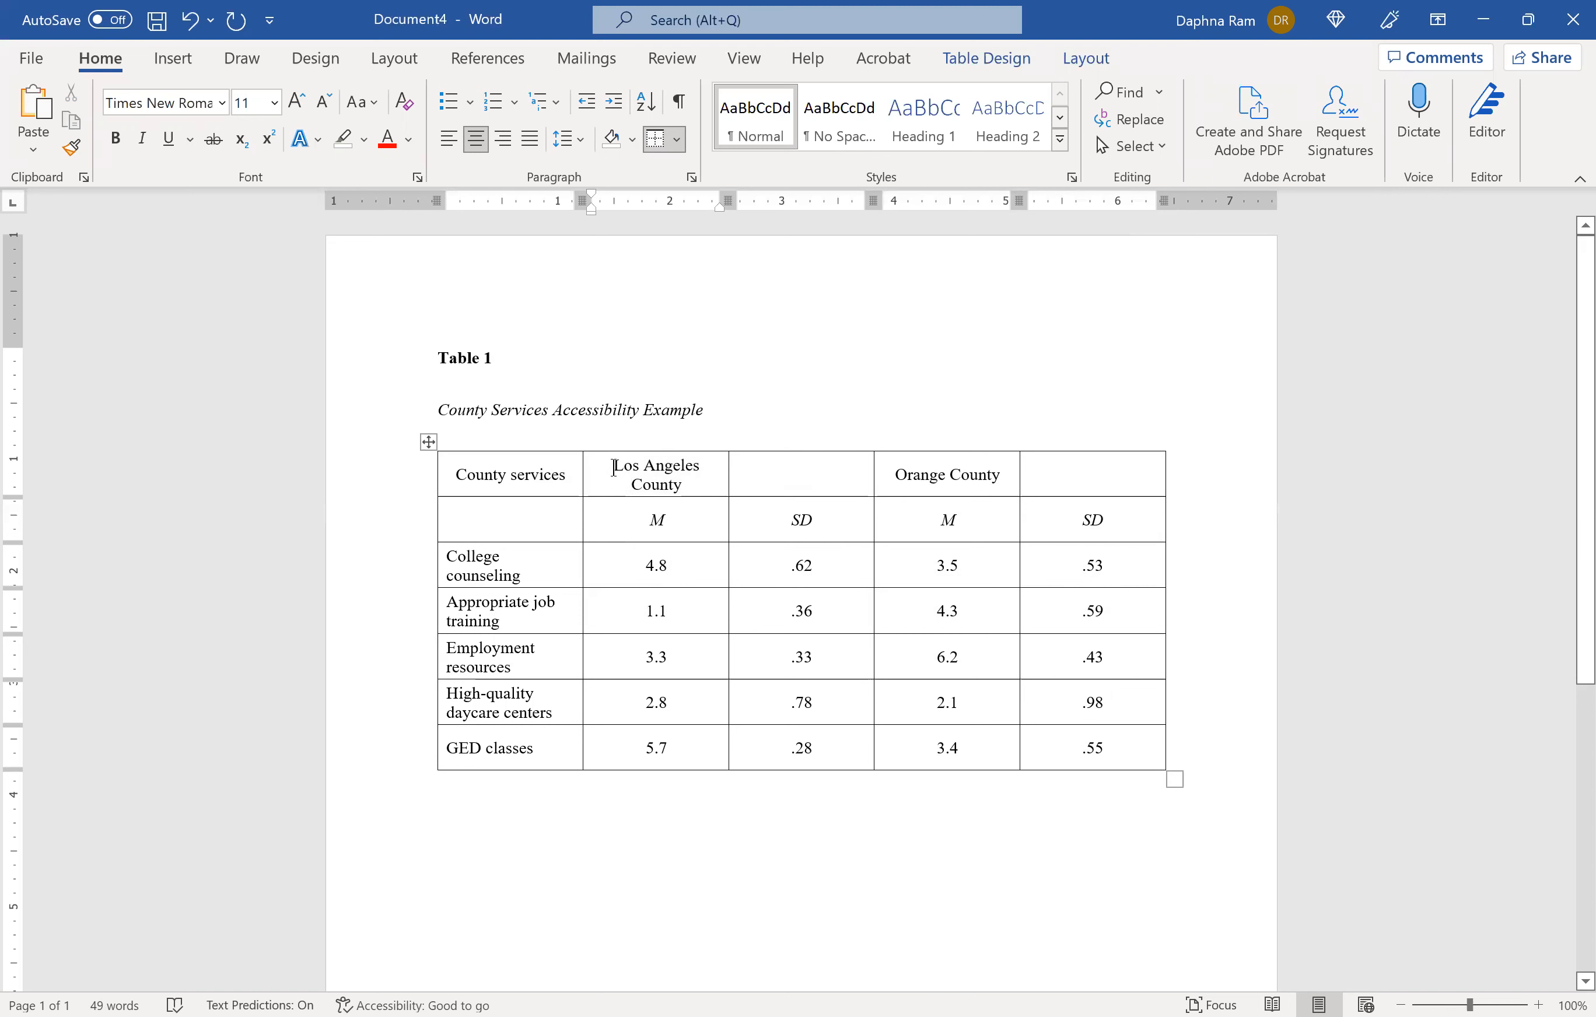
left_click_drag(614, 468, 668, 479)
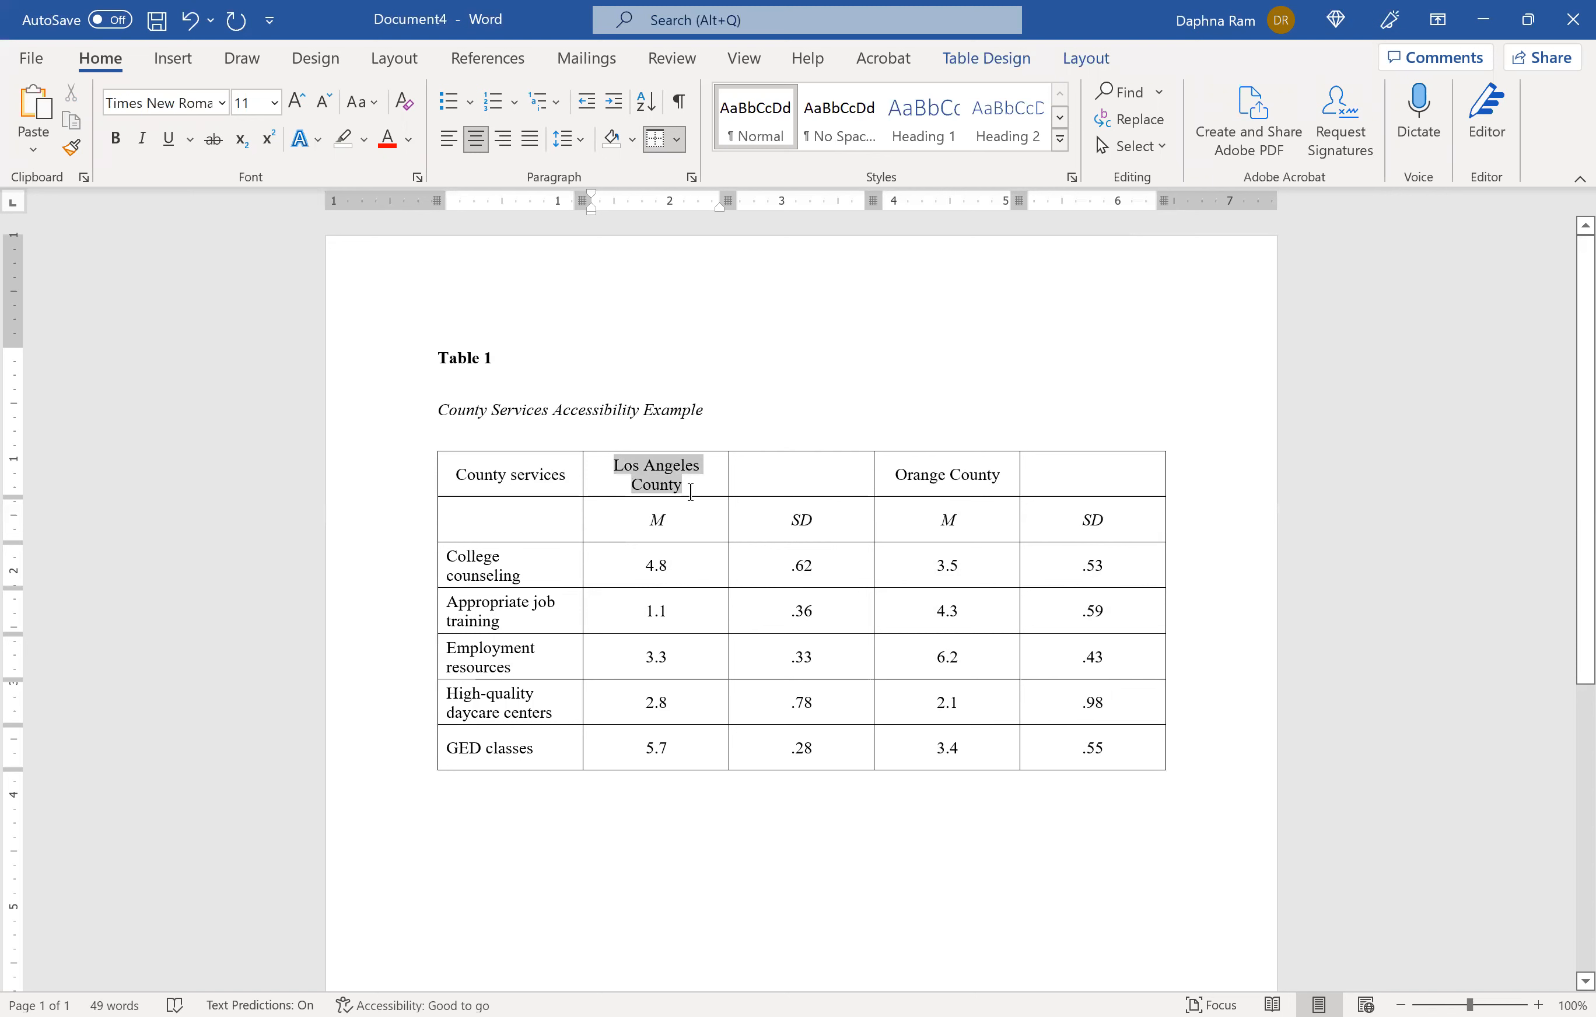
left_click_drag(690, 492, 754, 489)
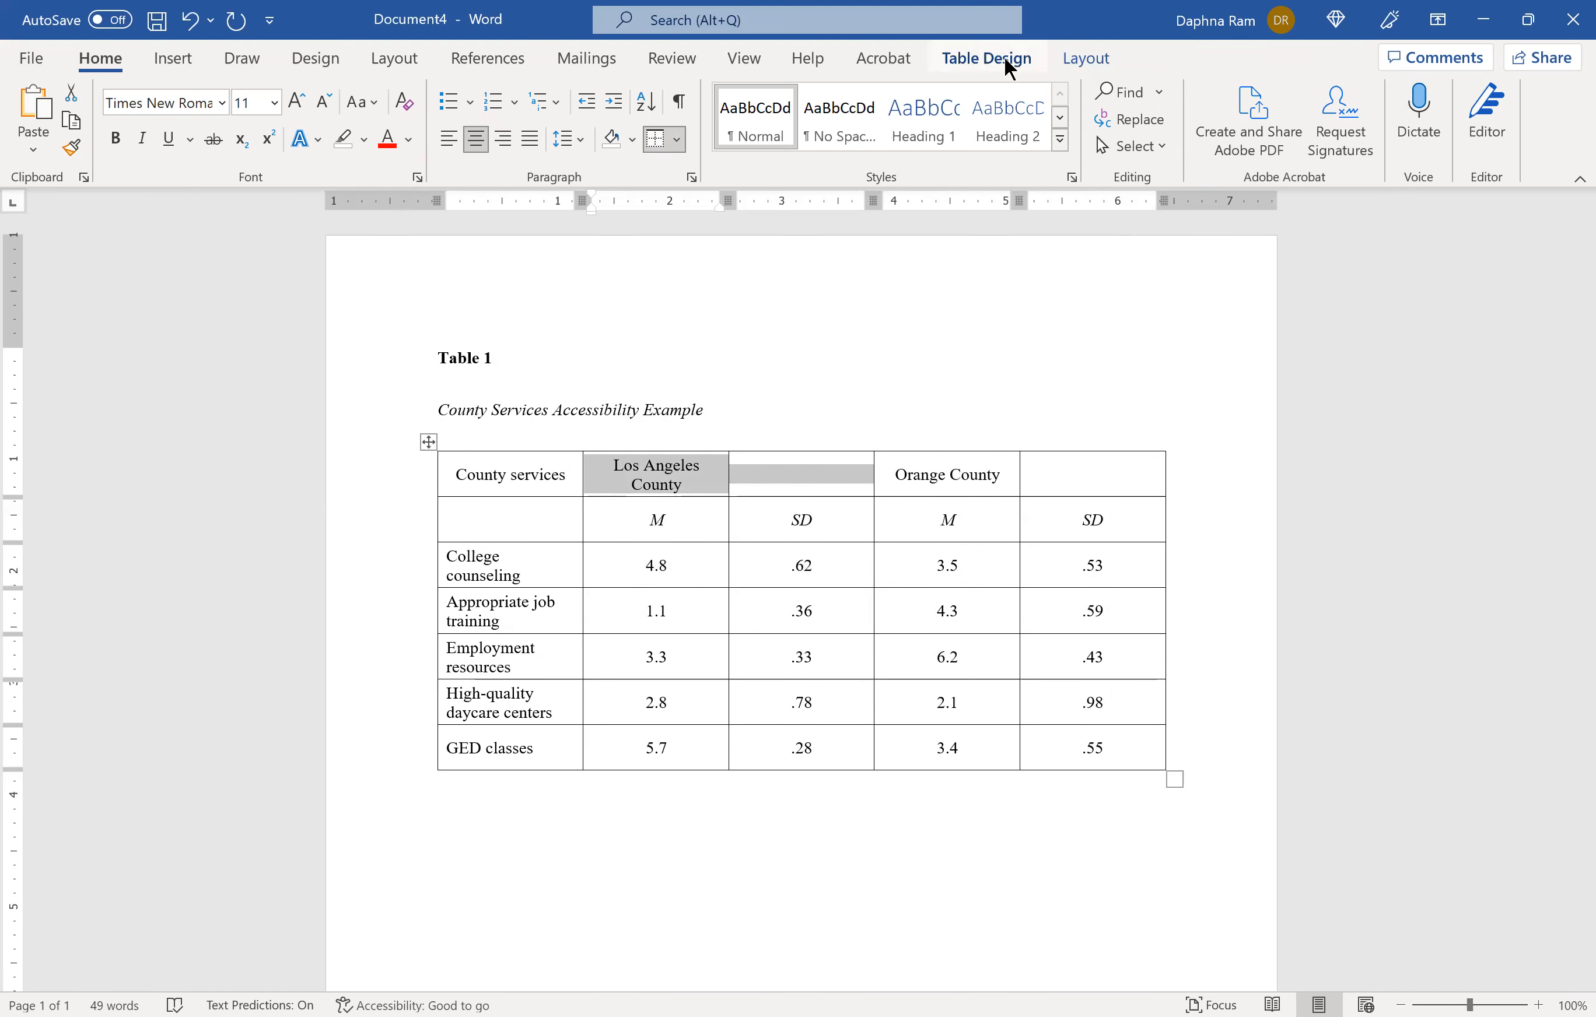
left_click(1058, 50)
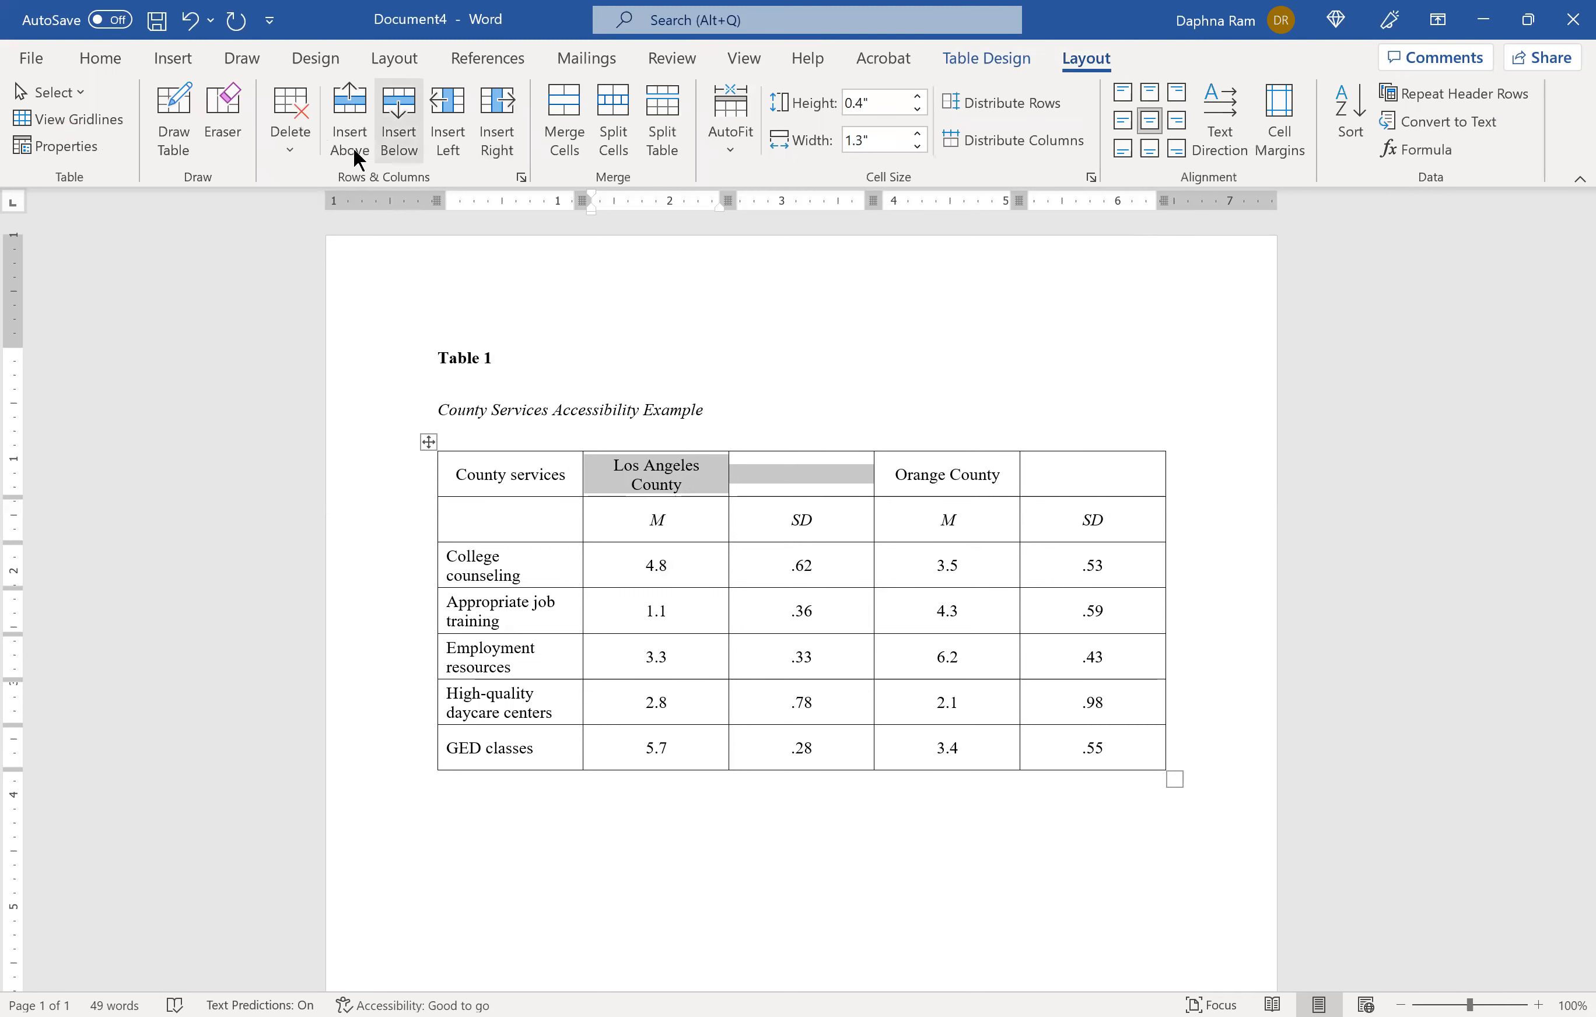
left_click(555, 153)
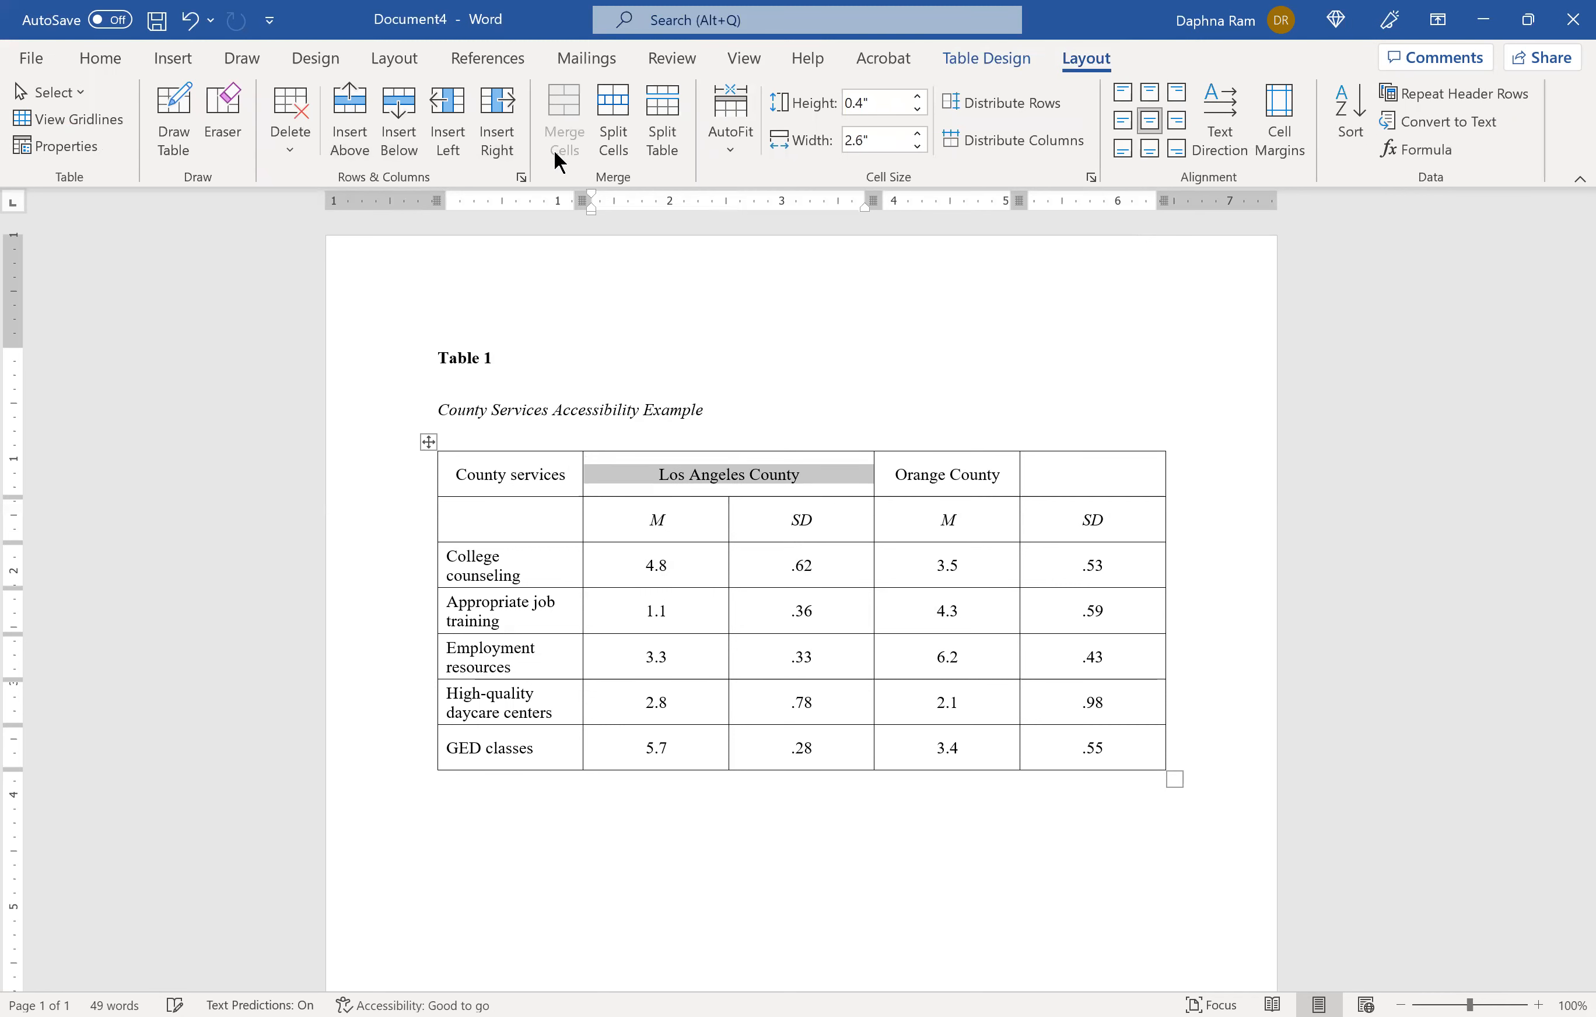
left_click(923, 707)
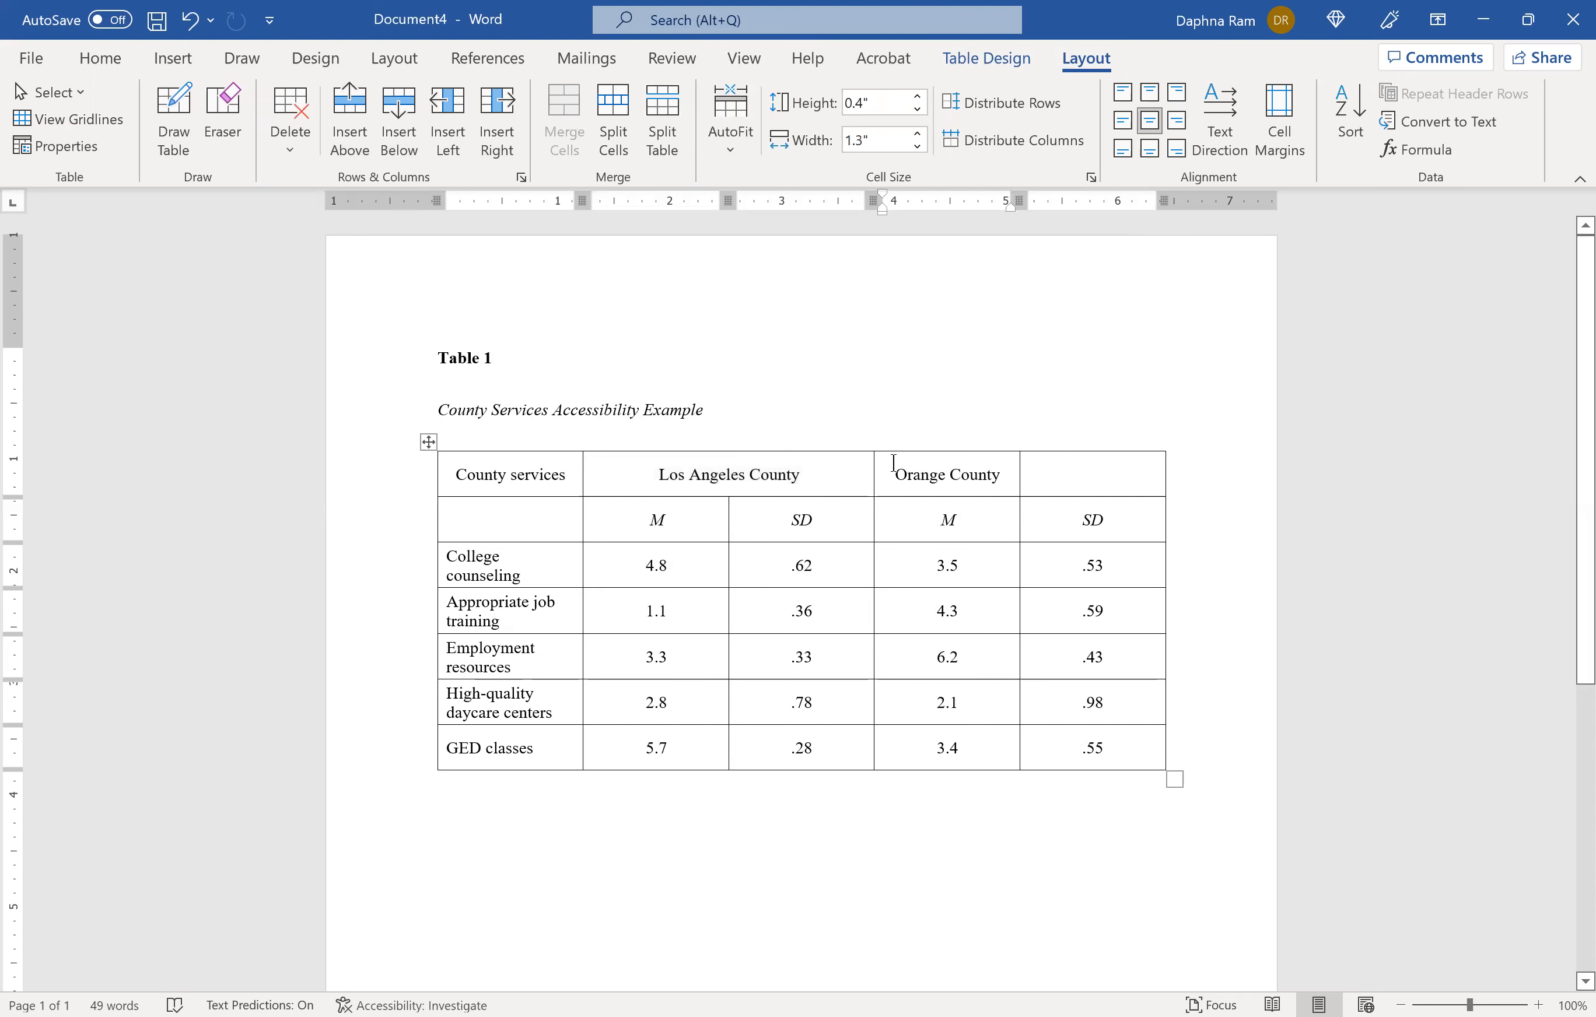
Merge the Orange County header cell with the adjacent empty cell so it spans its M and SD columns.
left_click_drag(926, 476, 1103, 471)
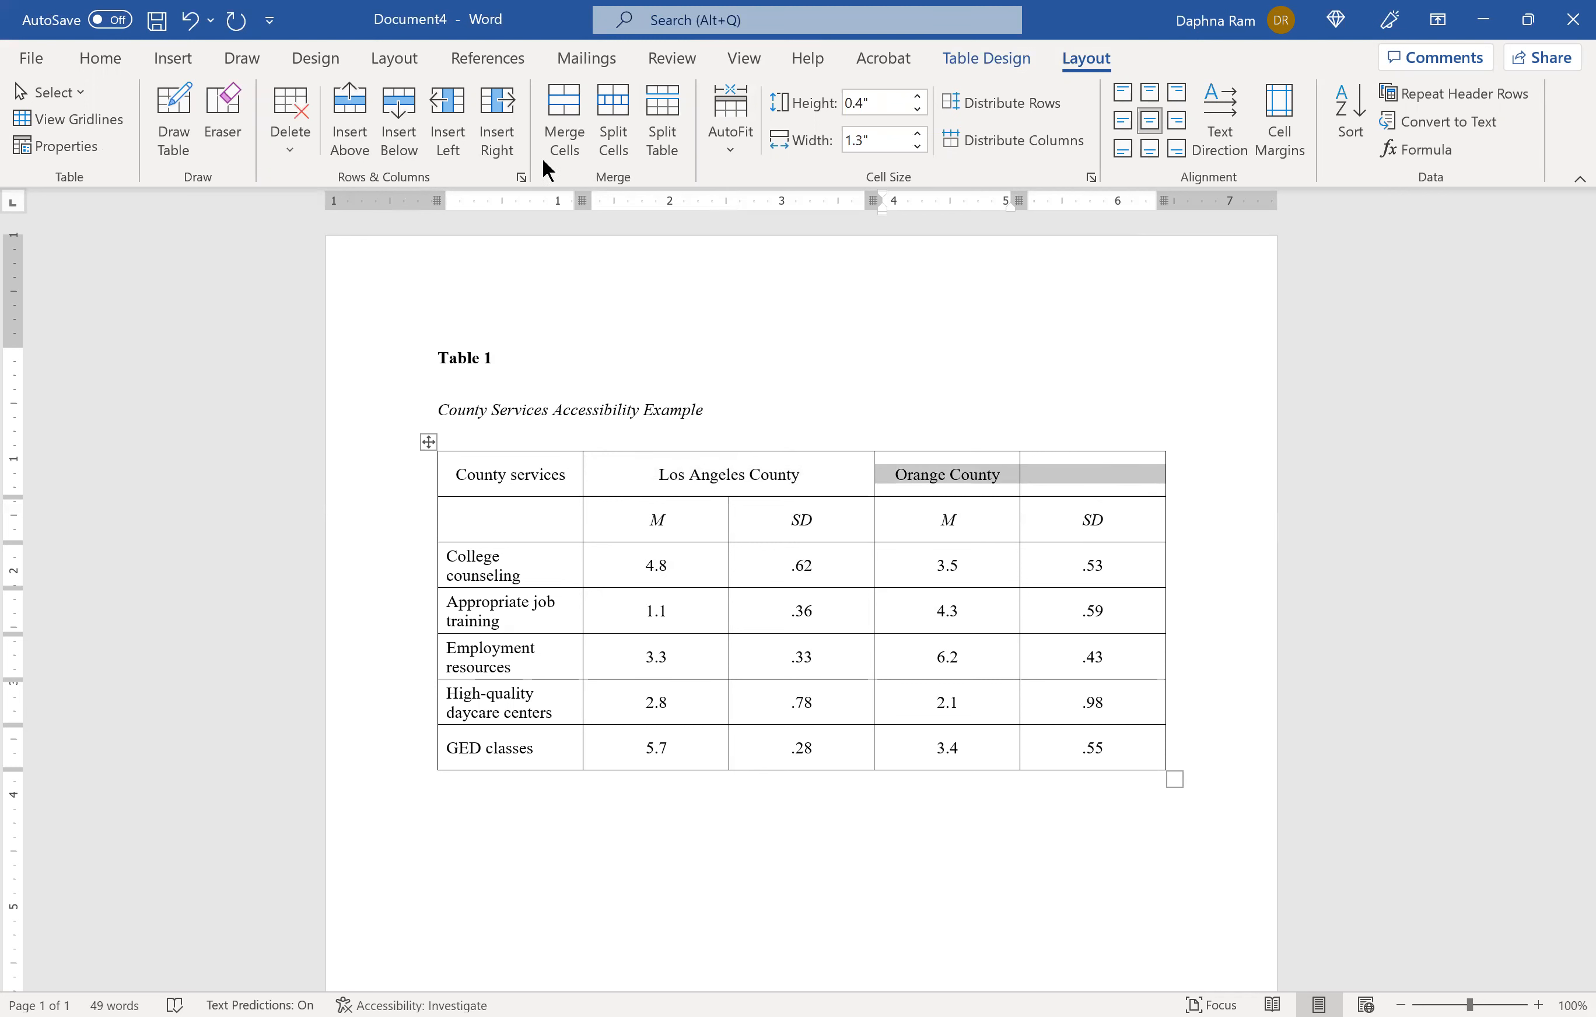
left_click(556, 148)
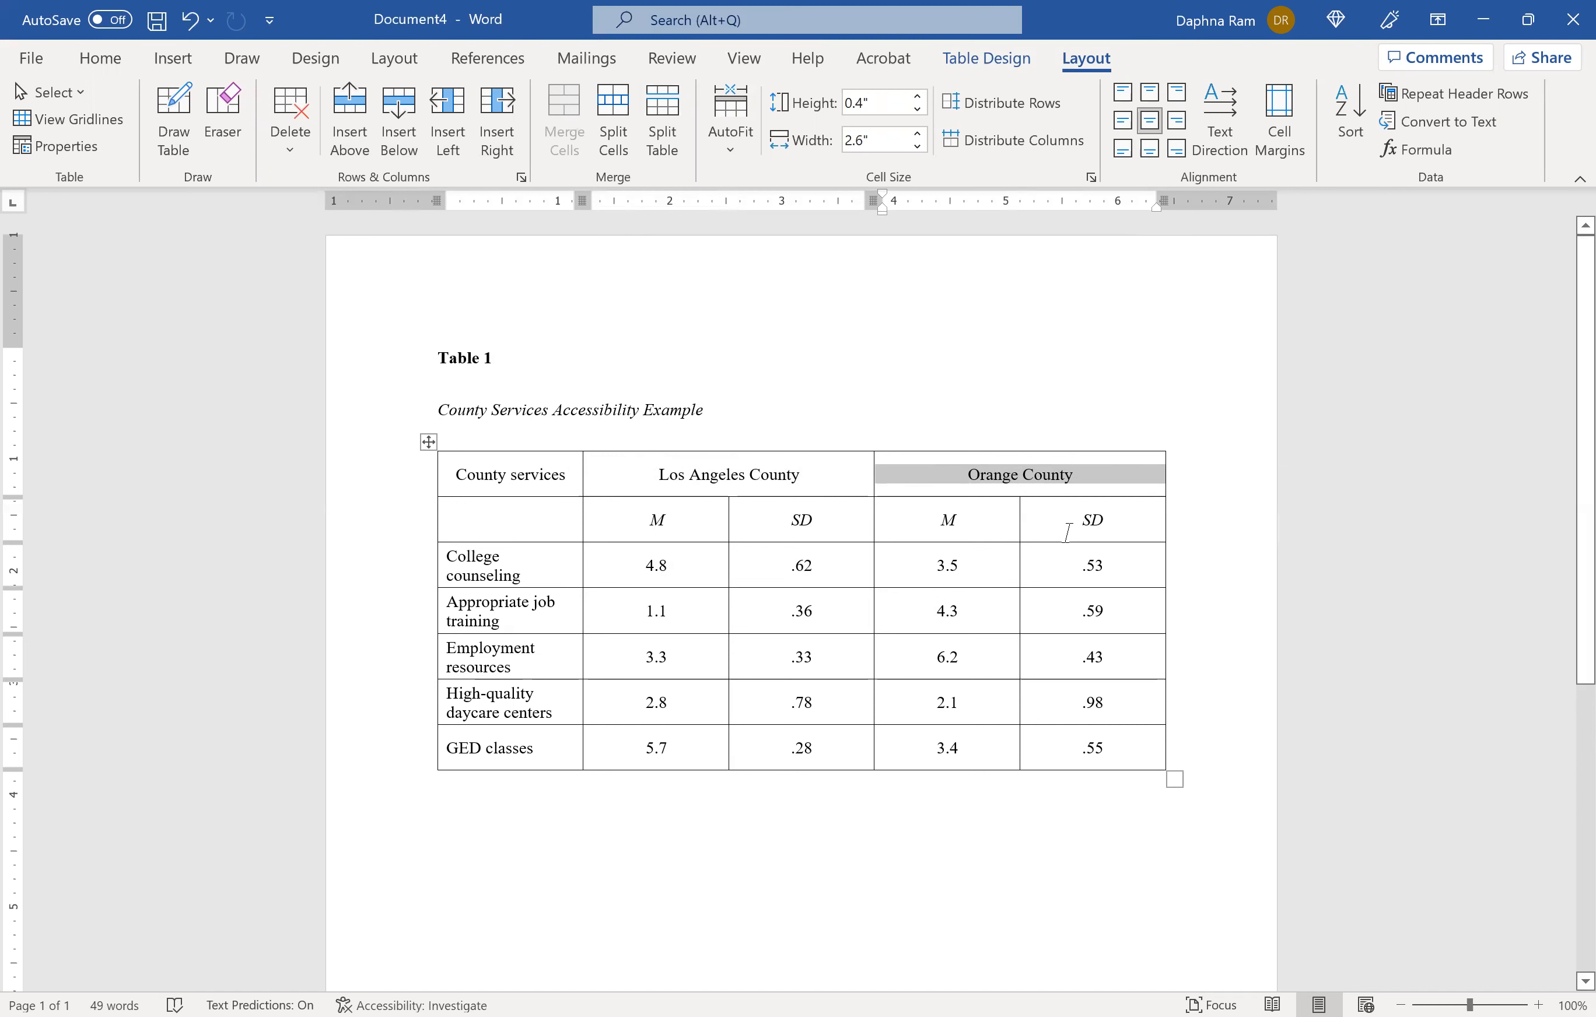
left_click(1036, 510)
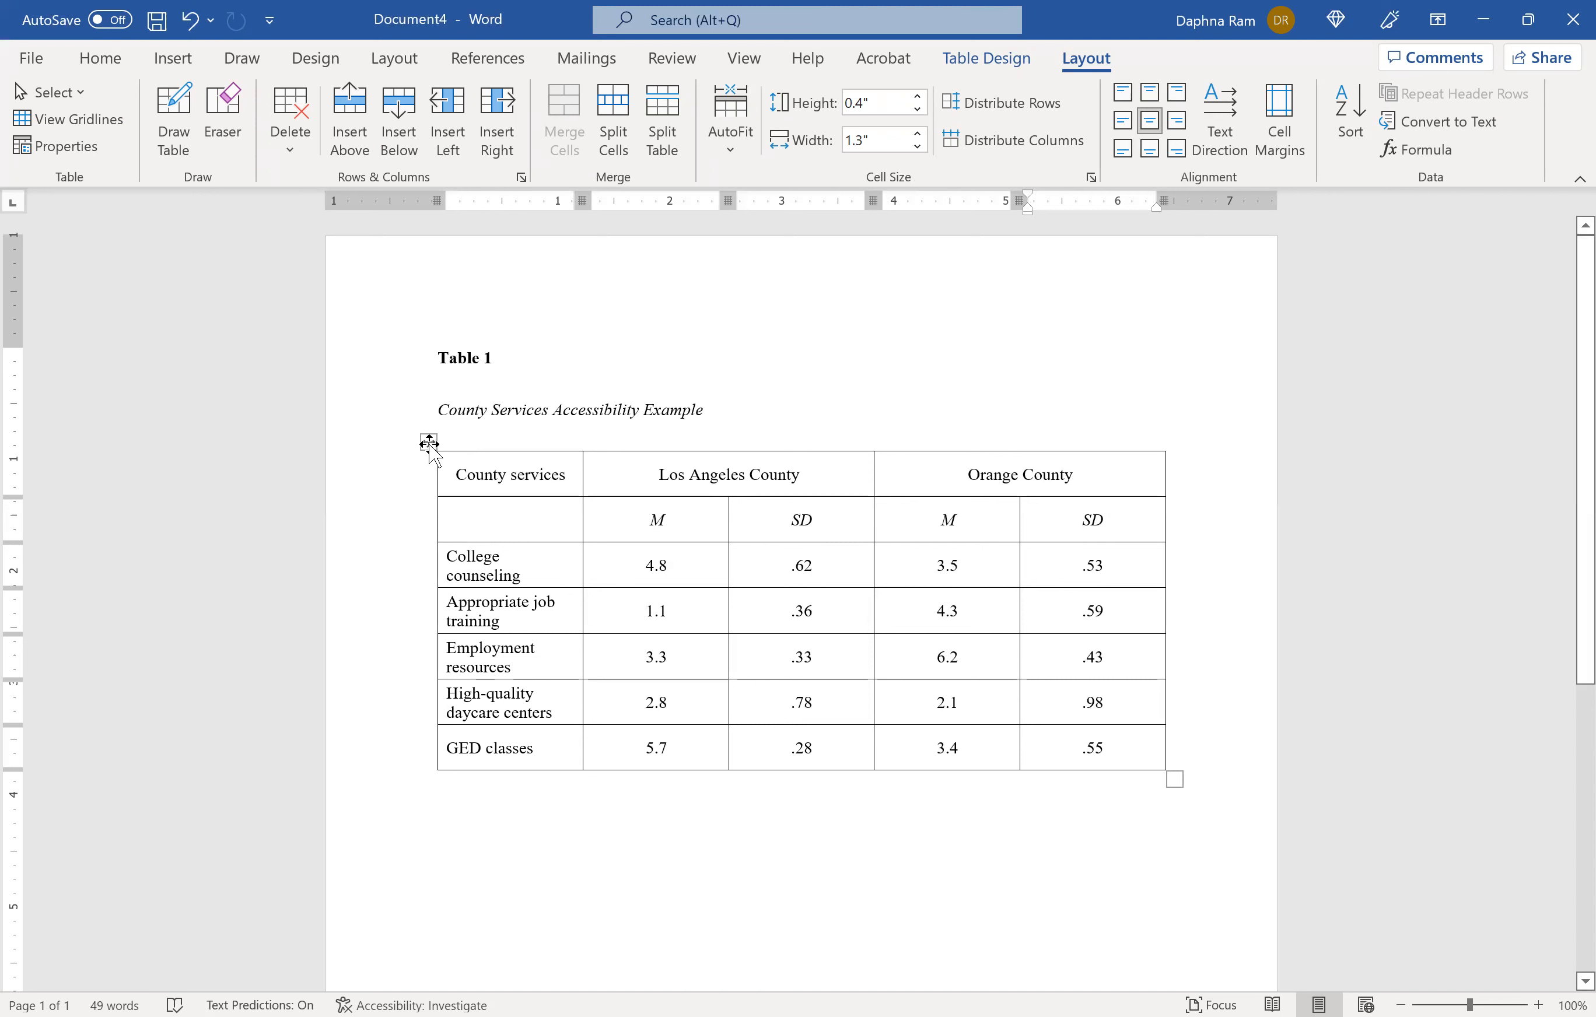
Remove all borders from the whole county services table.
left_click(429, 442)
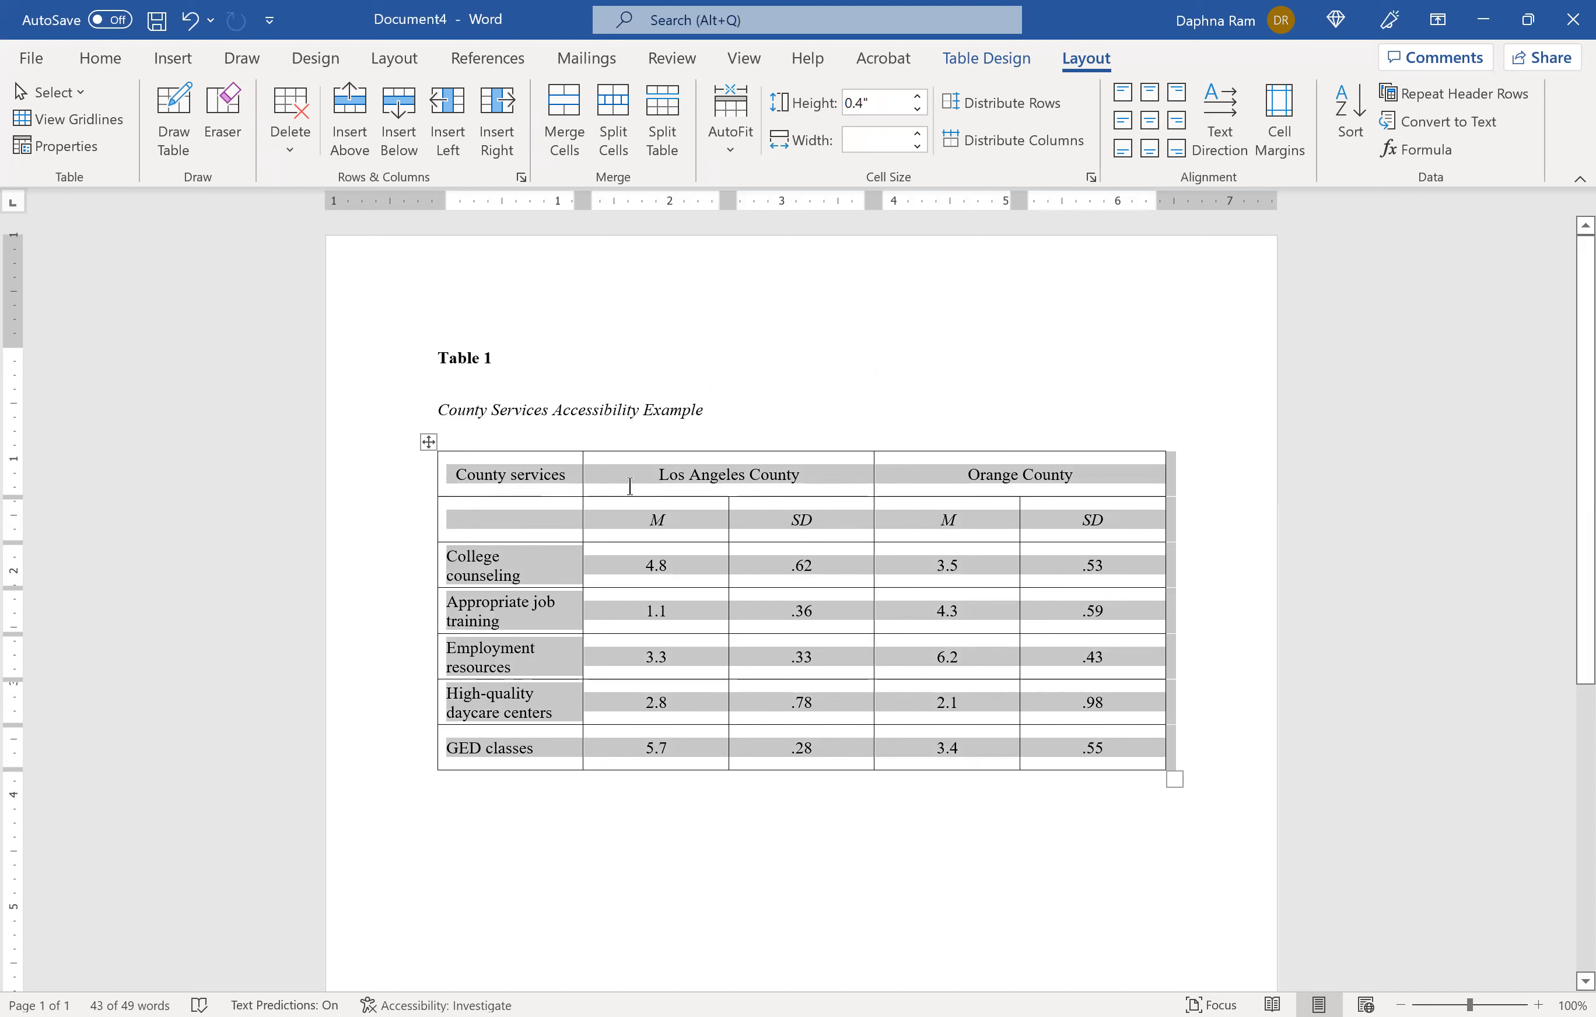
left_click(999, 58)
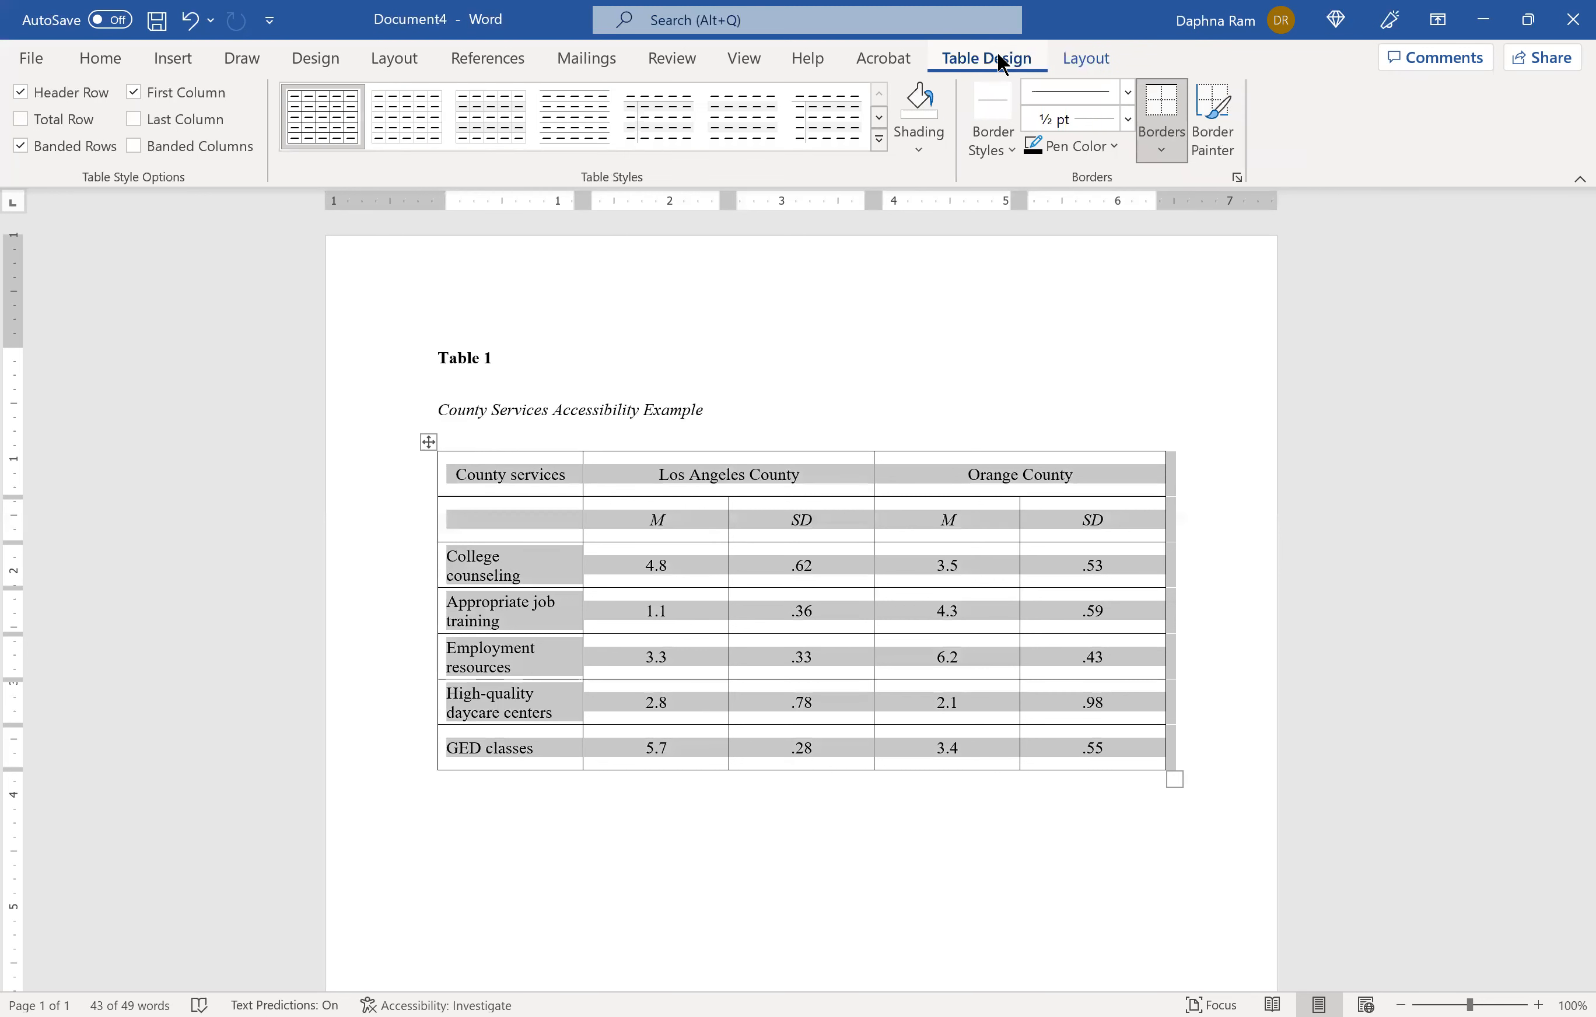
left_click(1157, 150)
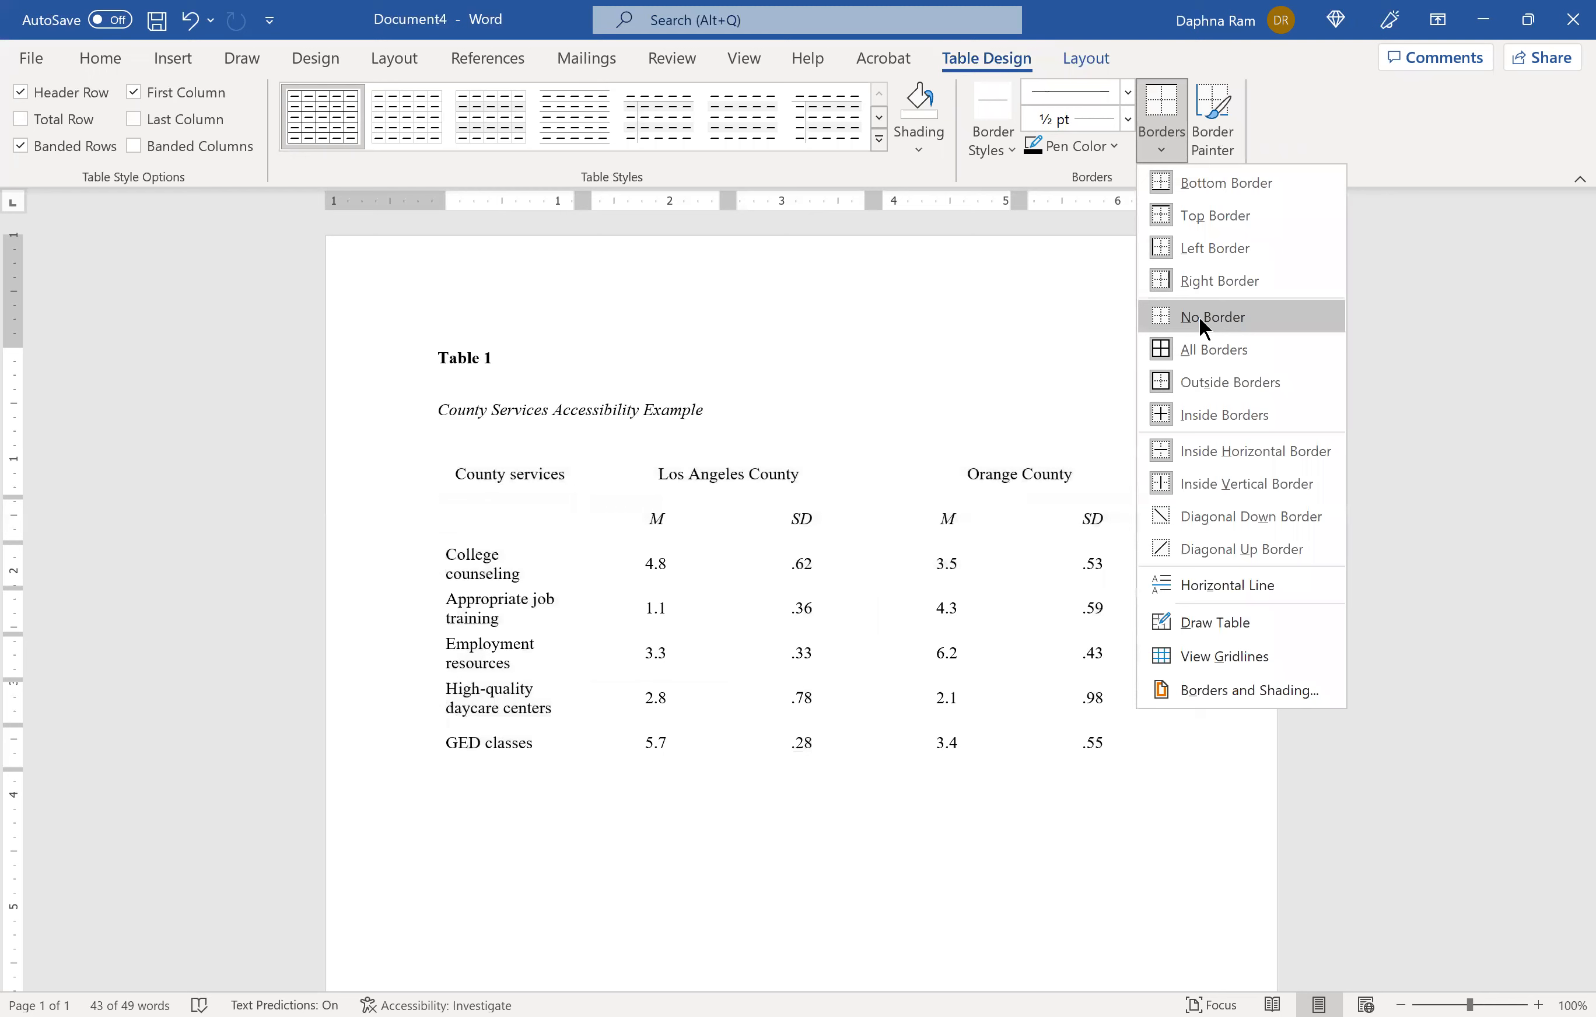
left_click(1197, 316)
left_click(791, 871)
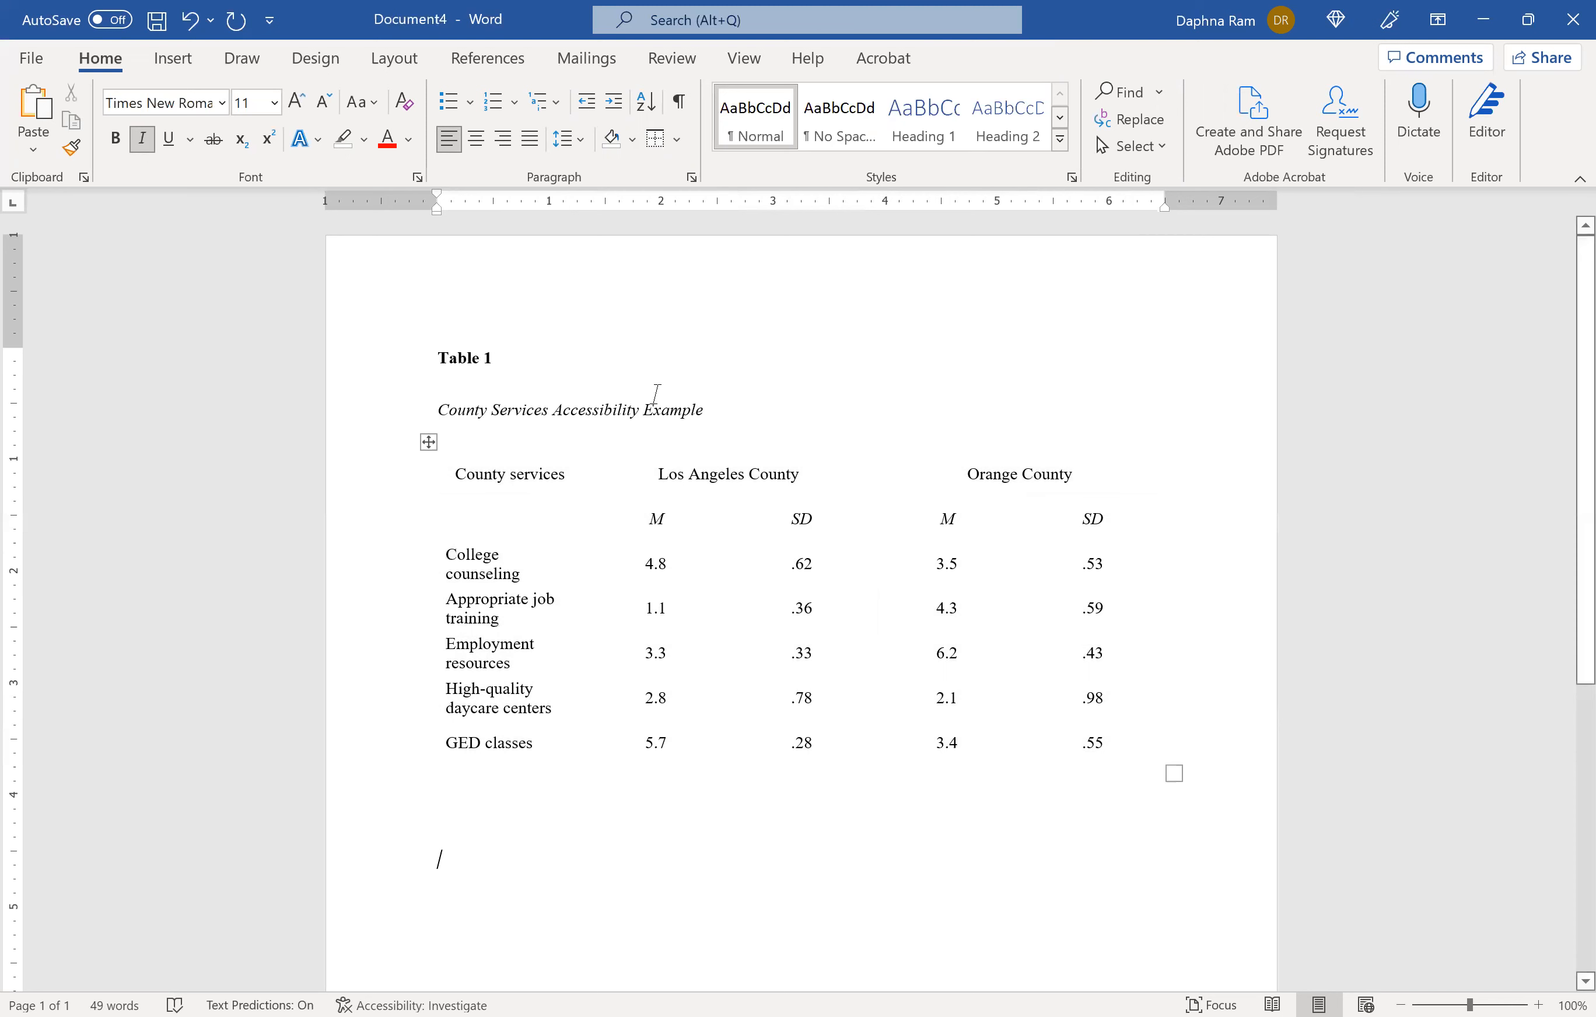
Add a top border and a bottom border around the whole table, leaving out side and inside lines.
left_click(427, 441)
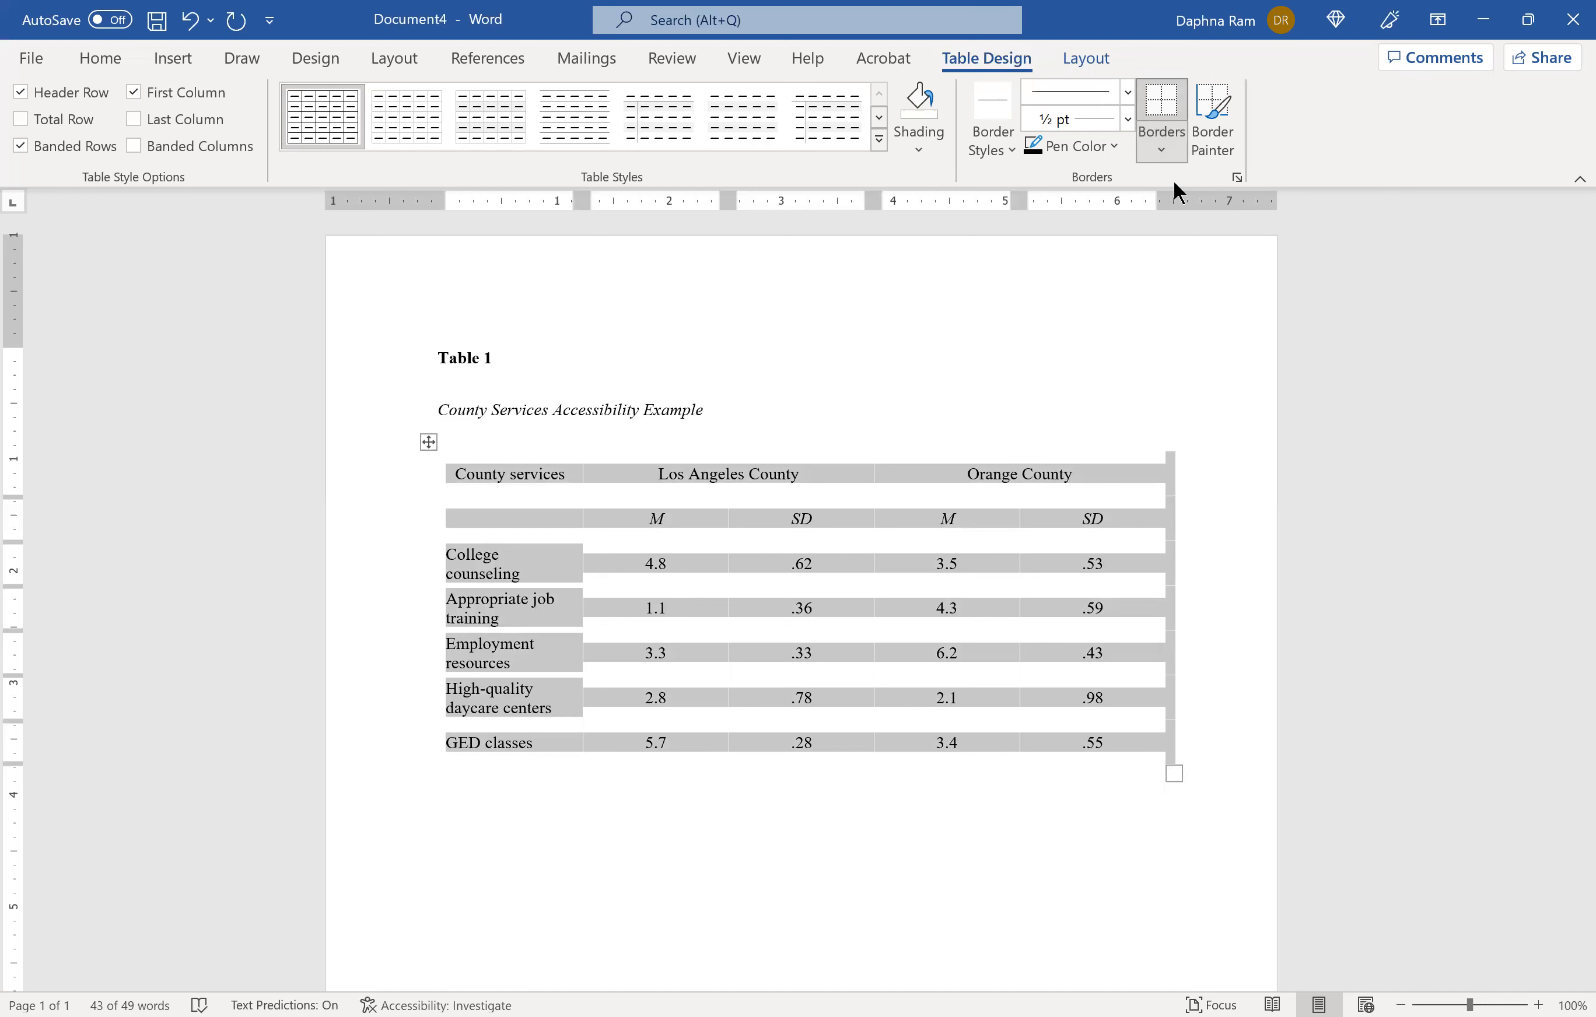
left_click(1165, 149)
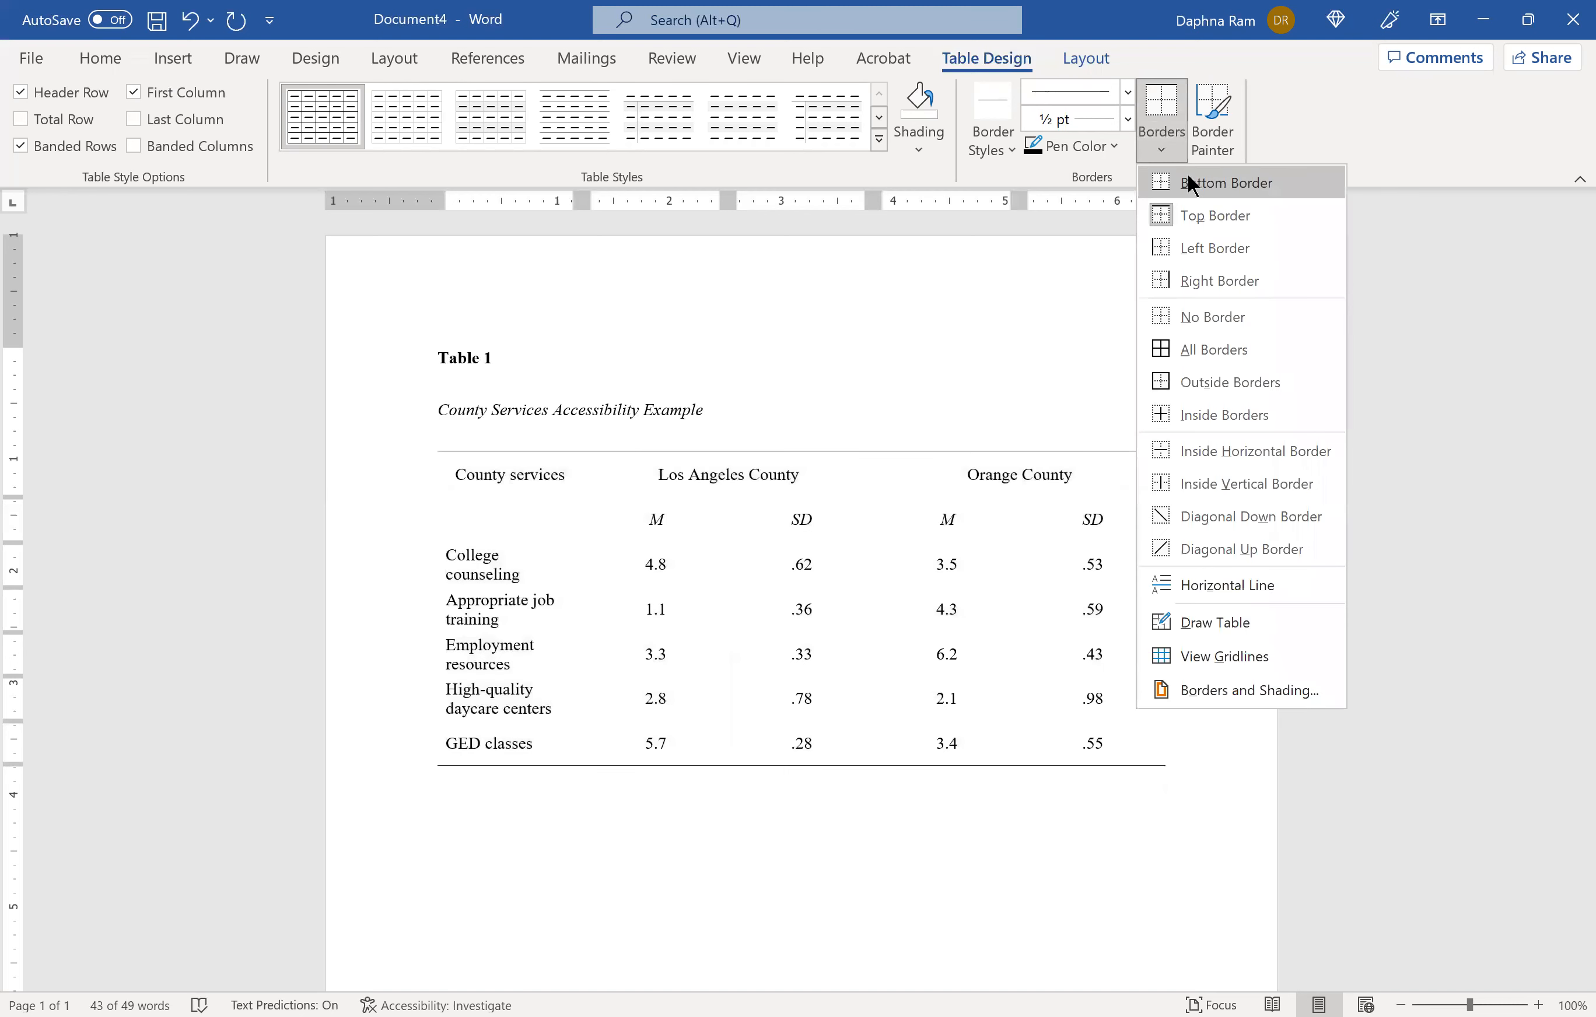
left_click(1188, 175)
left_click(653, 870)
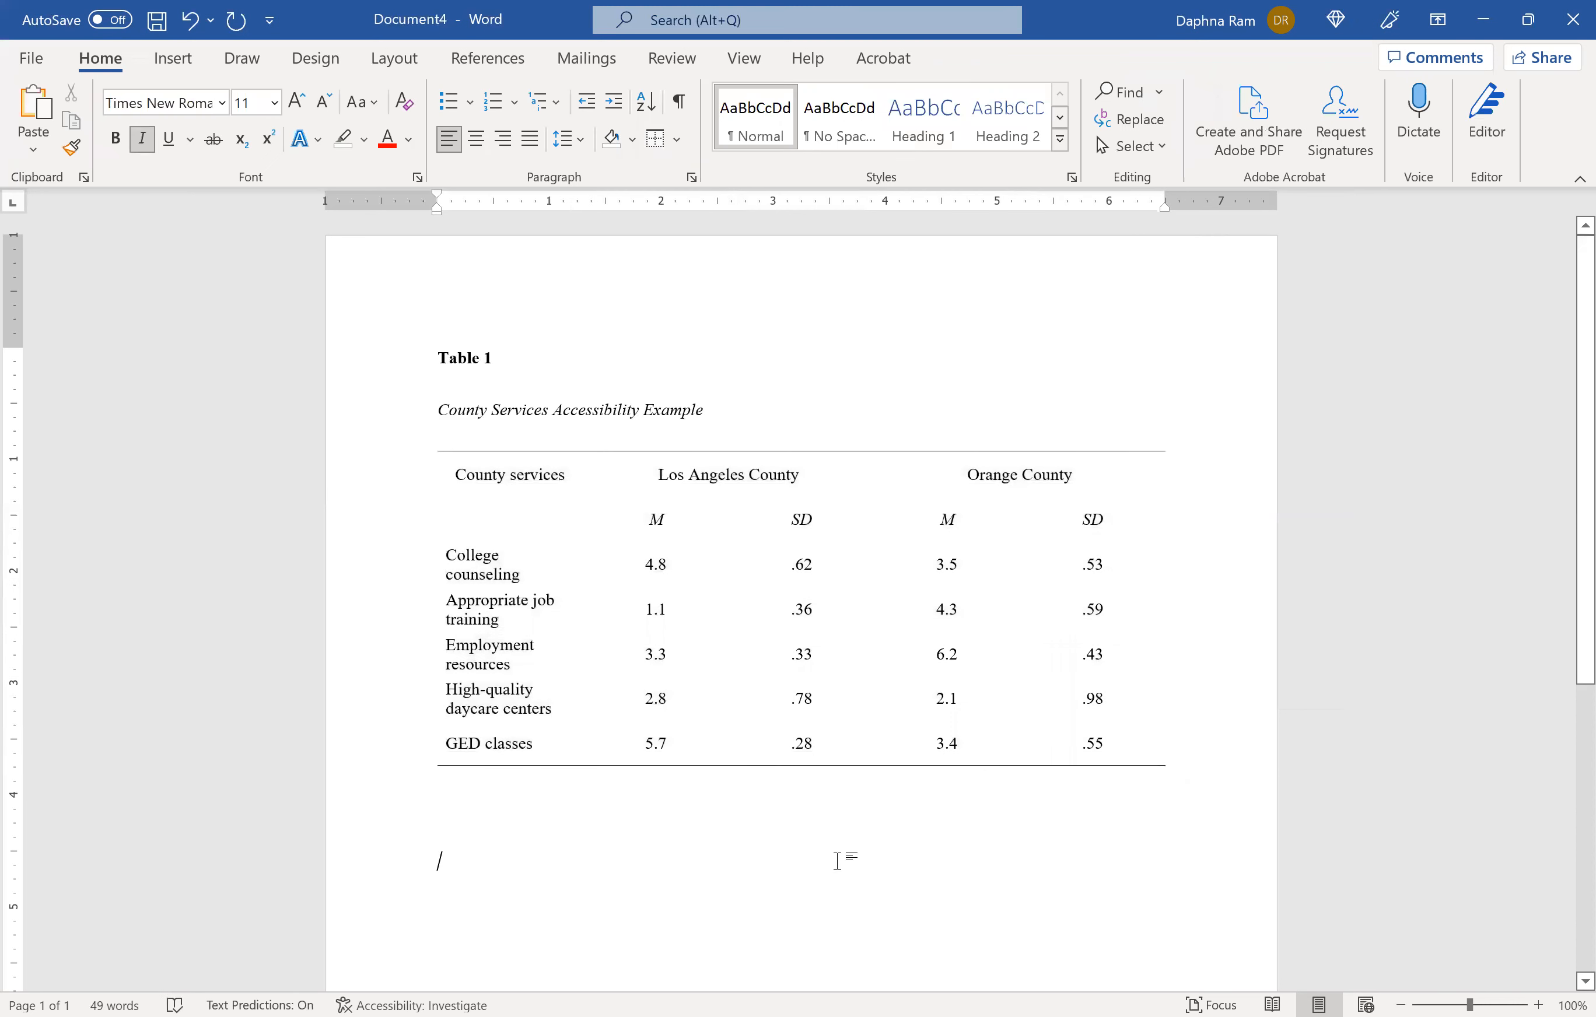
Add a bottom border under the Los Angeles County and Orange County header cells.
left_click_drag(646, 477, 1059, 477)
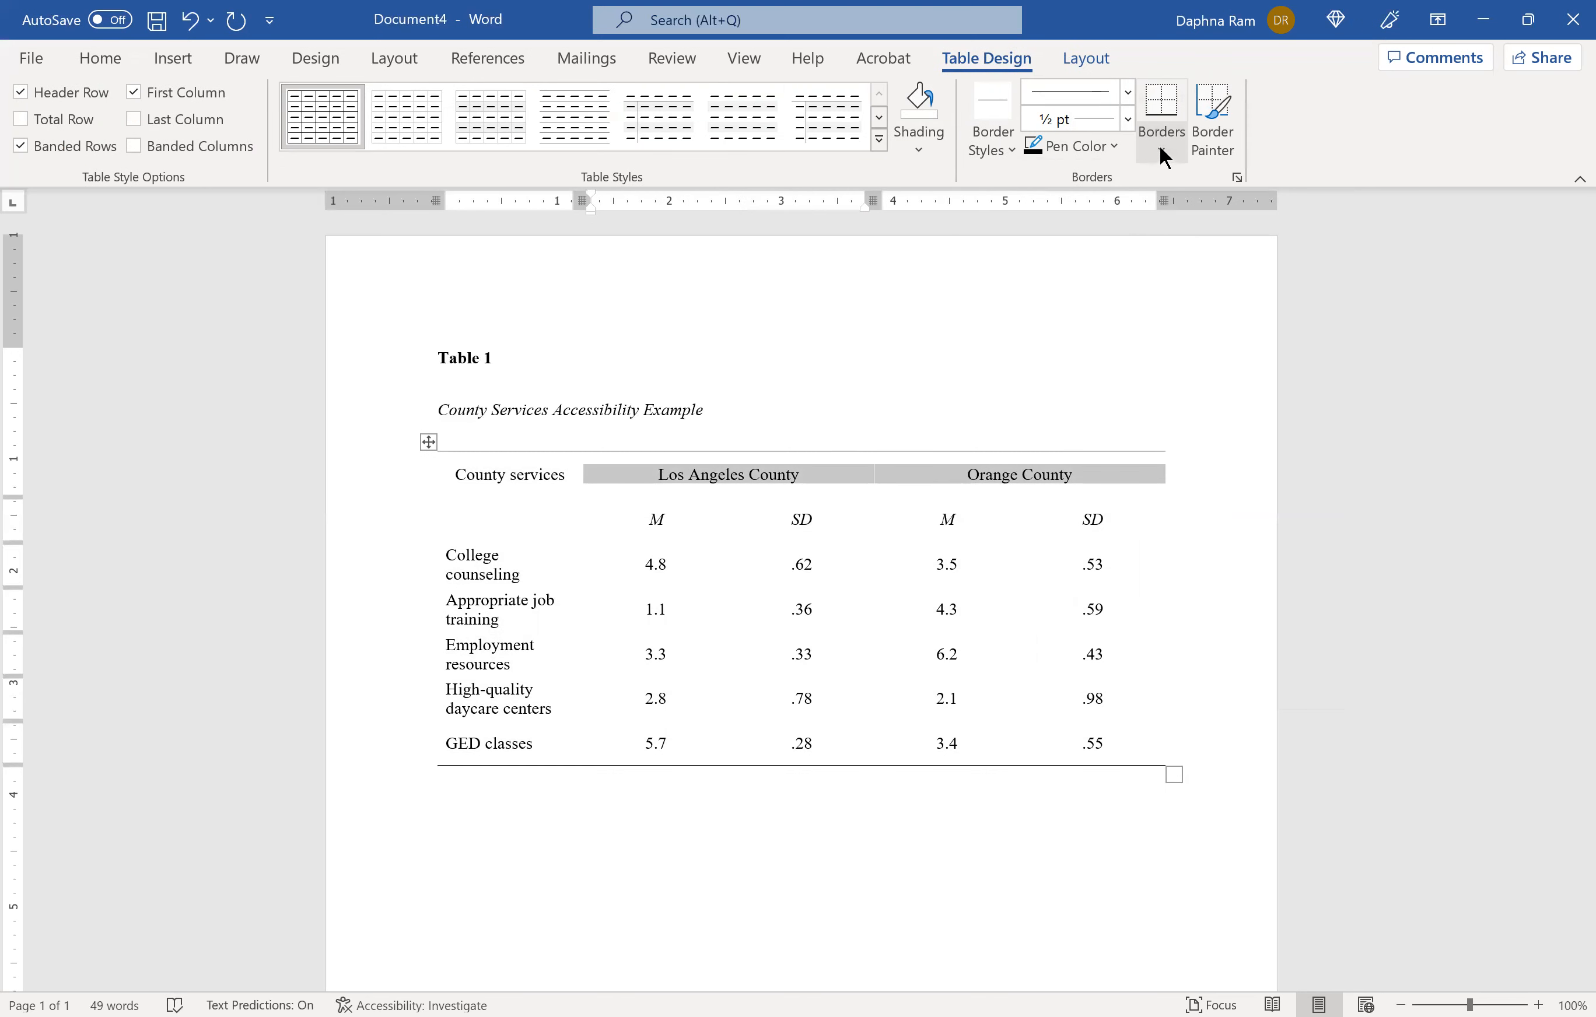
left_click(1161, 149)
left_click(1178, 178)
left_click(799, 831)
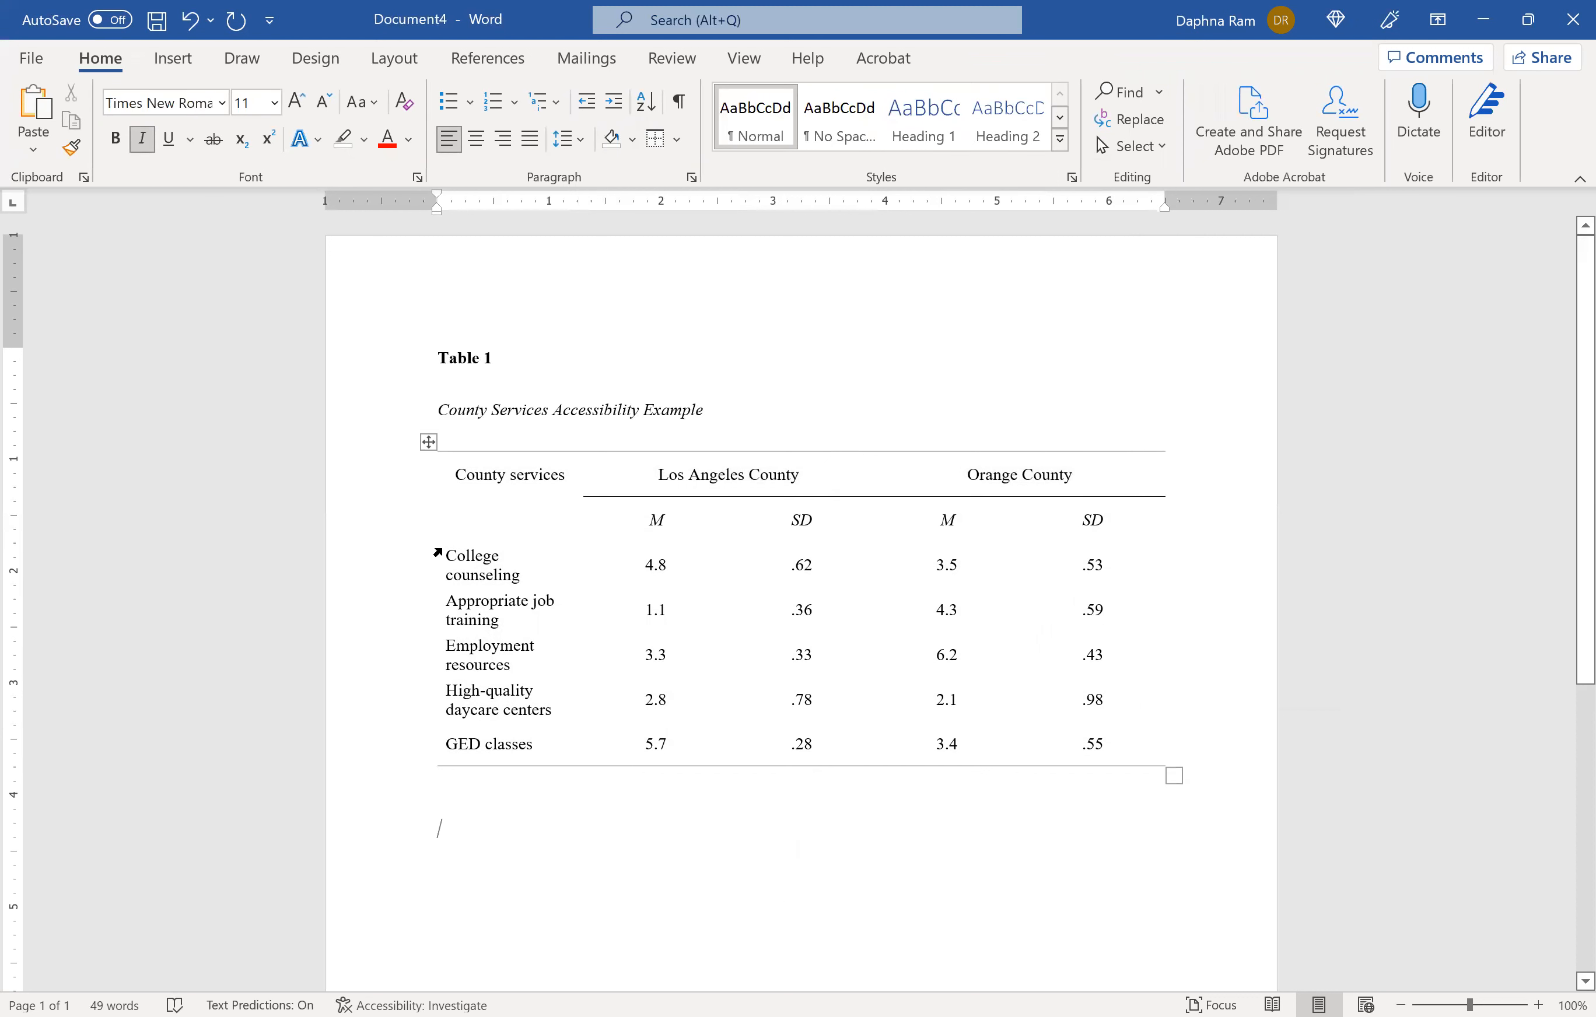
Add a top border above the data rows from College counseling to GED classes, across all columns.
left_click_drag(448, 555, 1099, 743)
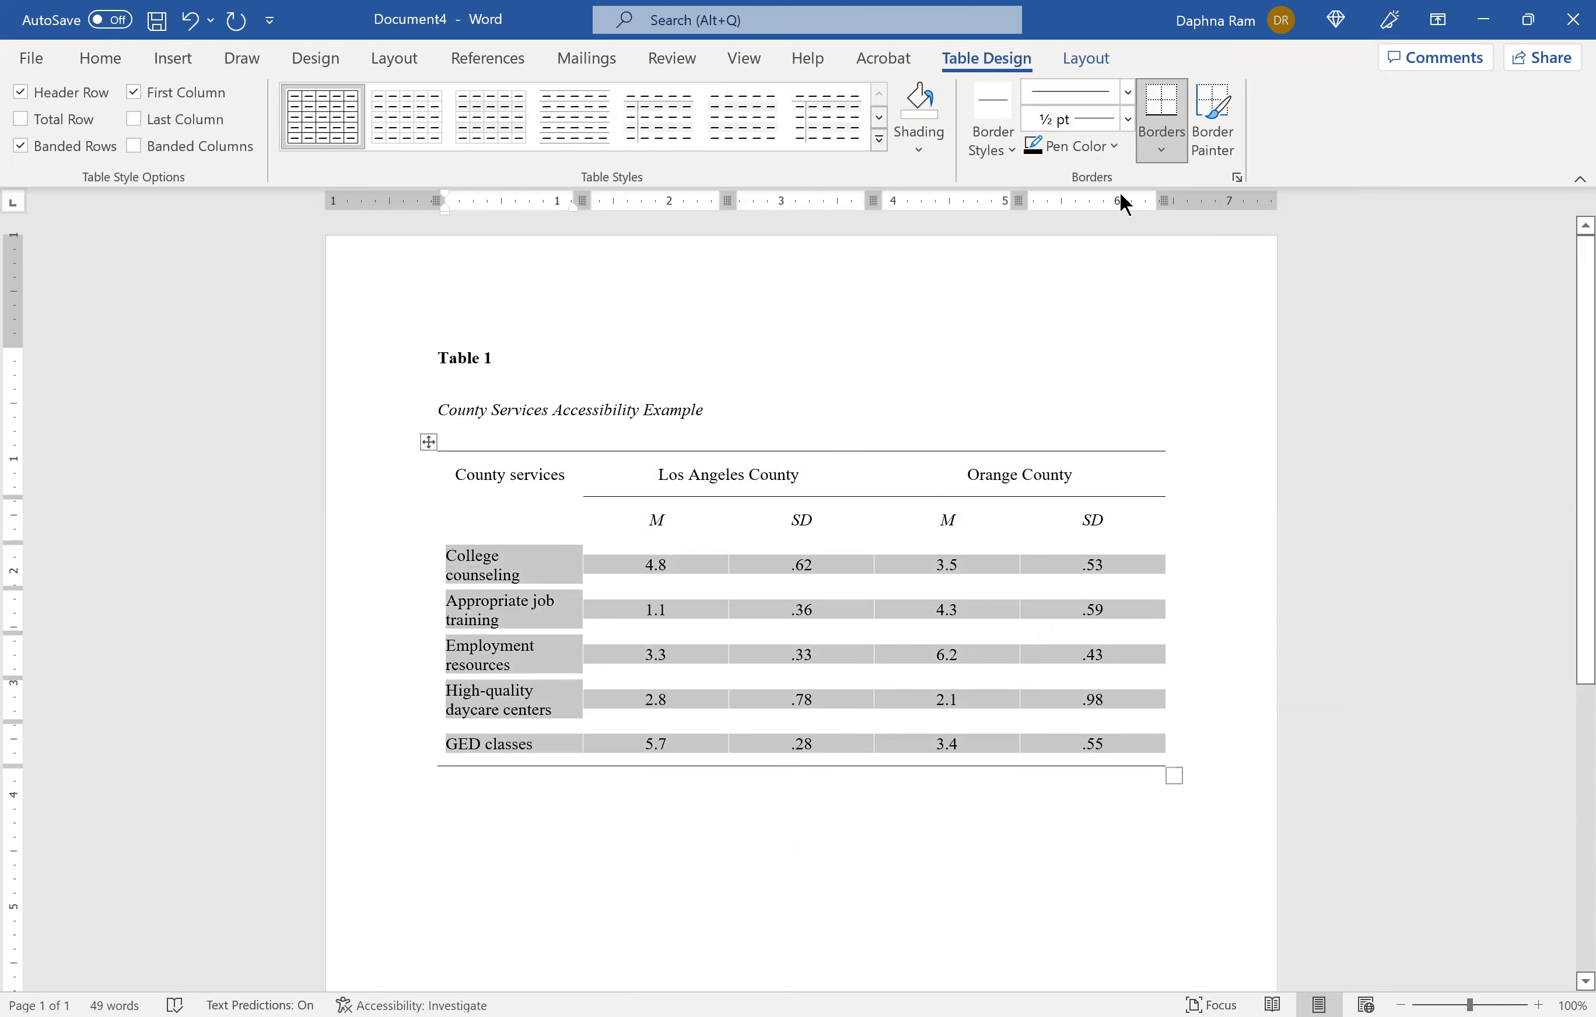
left_click(1166, 152)
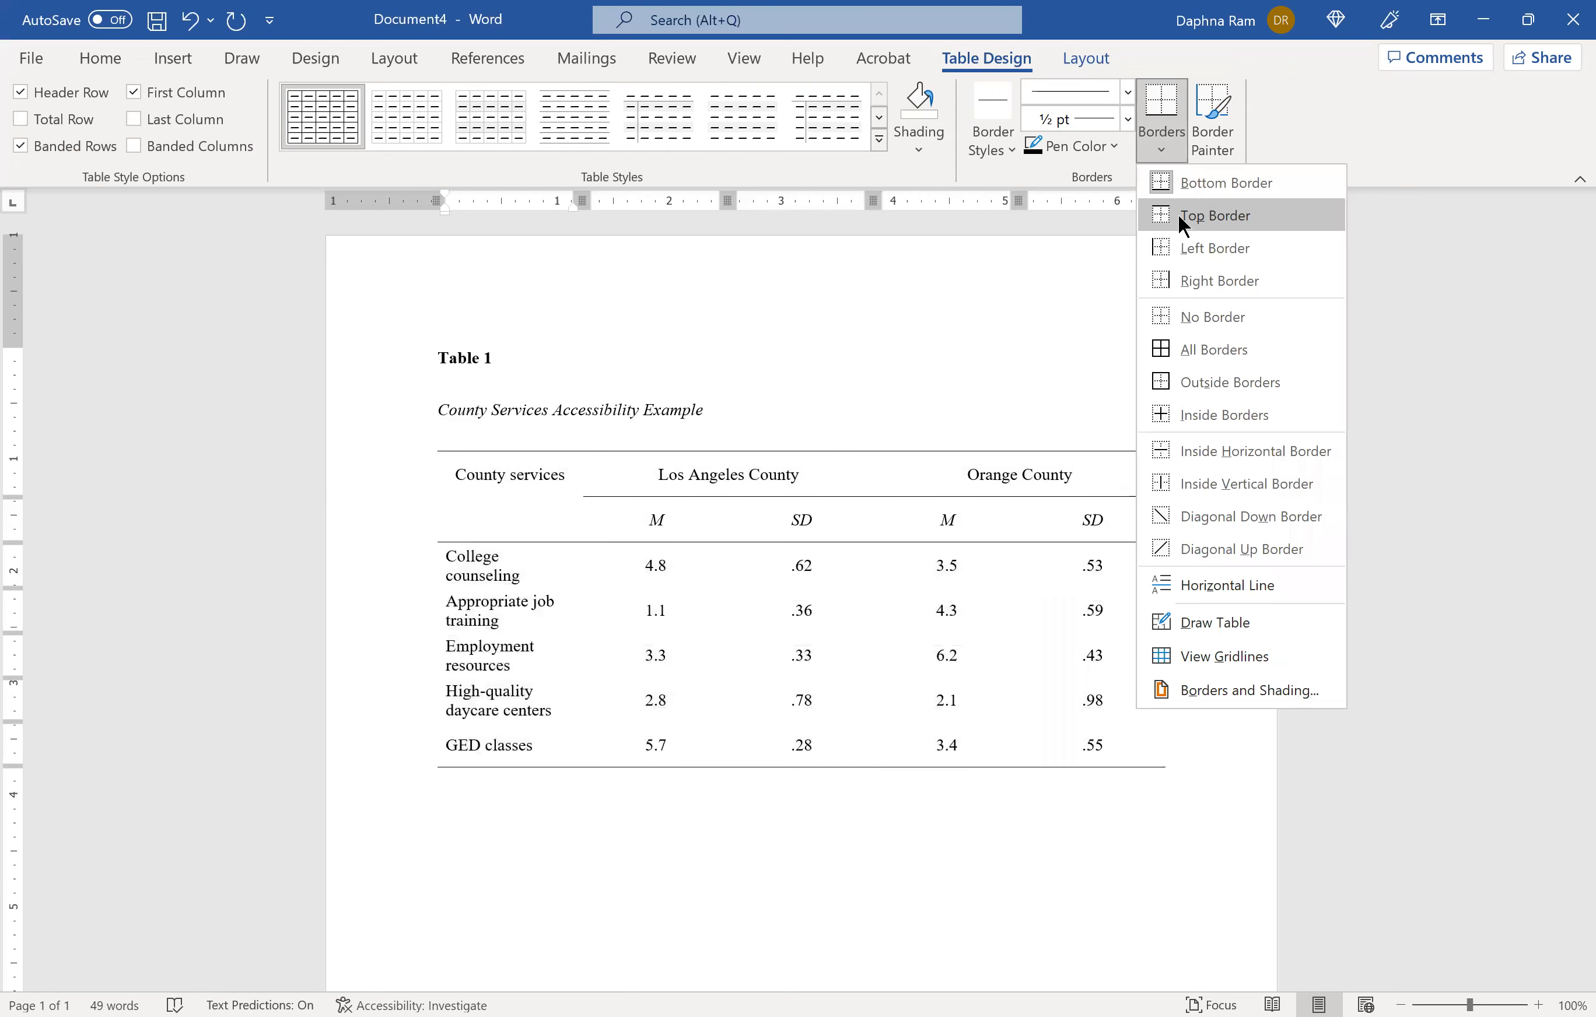
left_click(1178, 213)
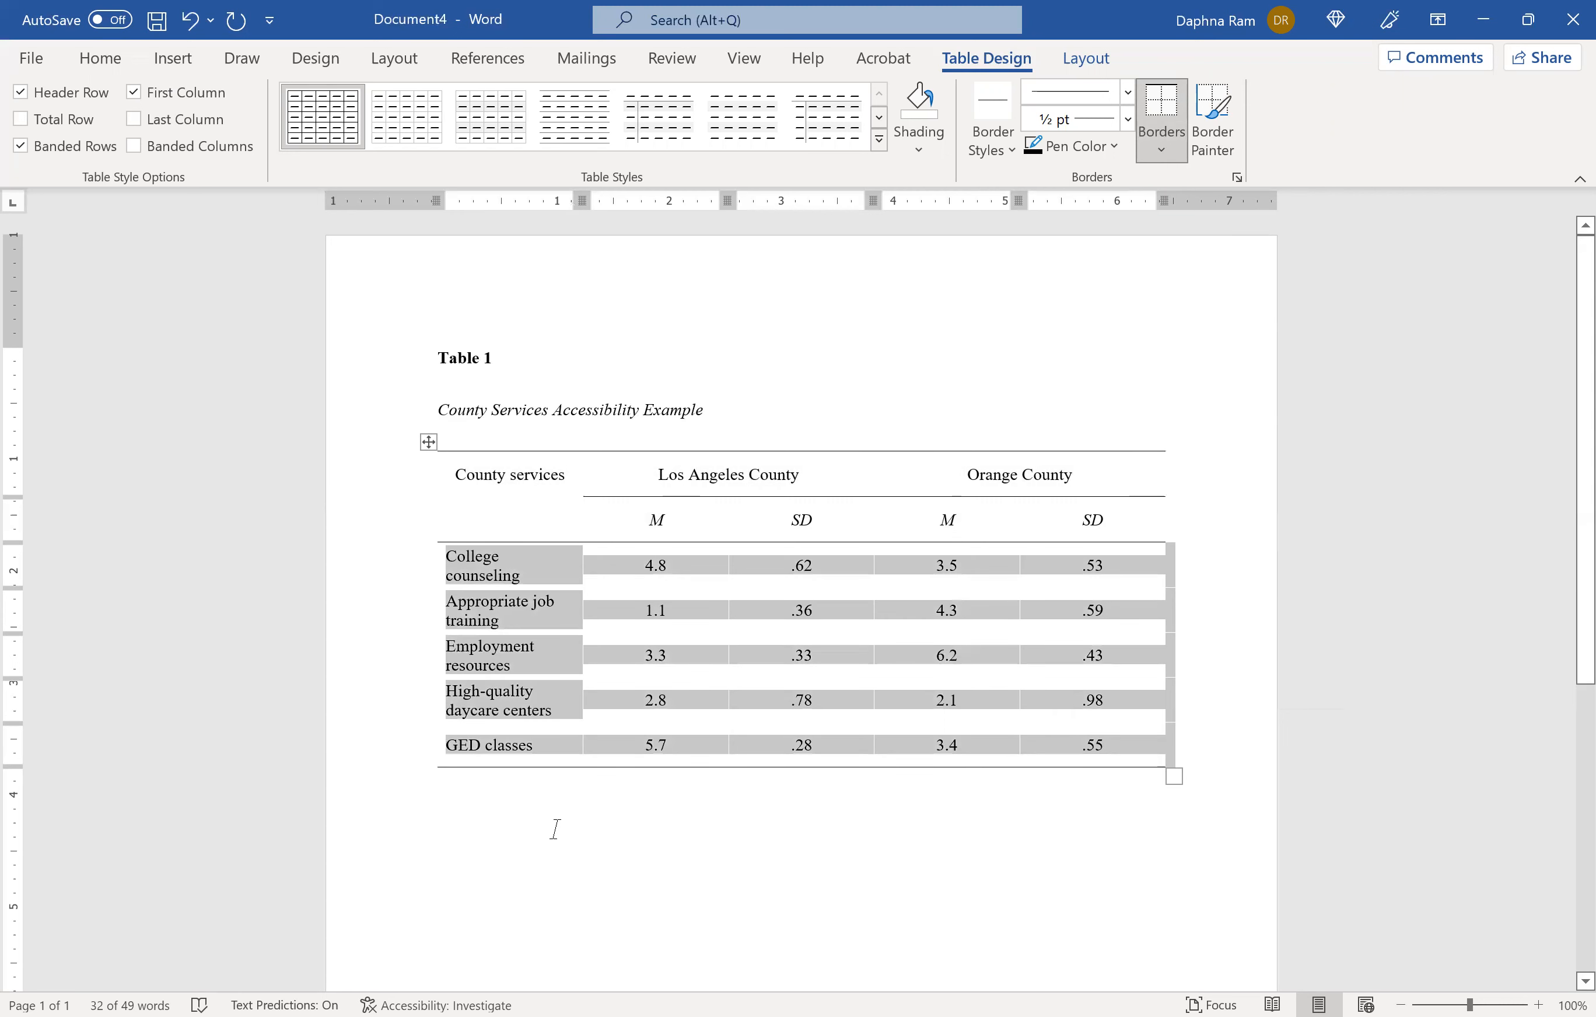
left_click(555, 828)
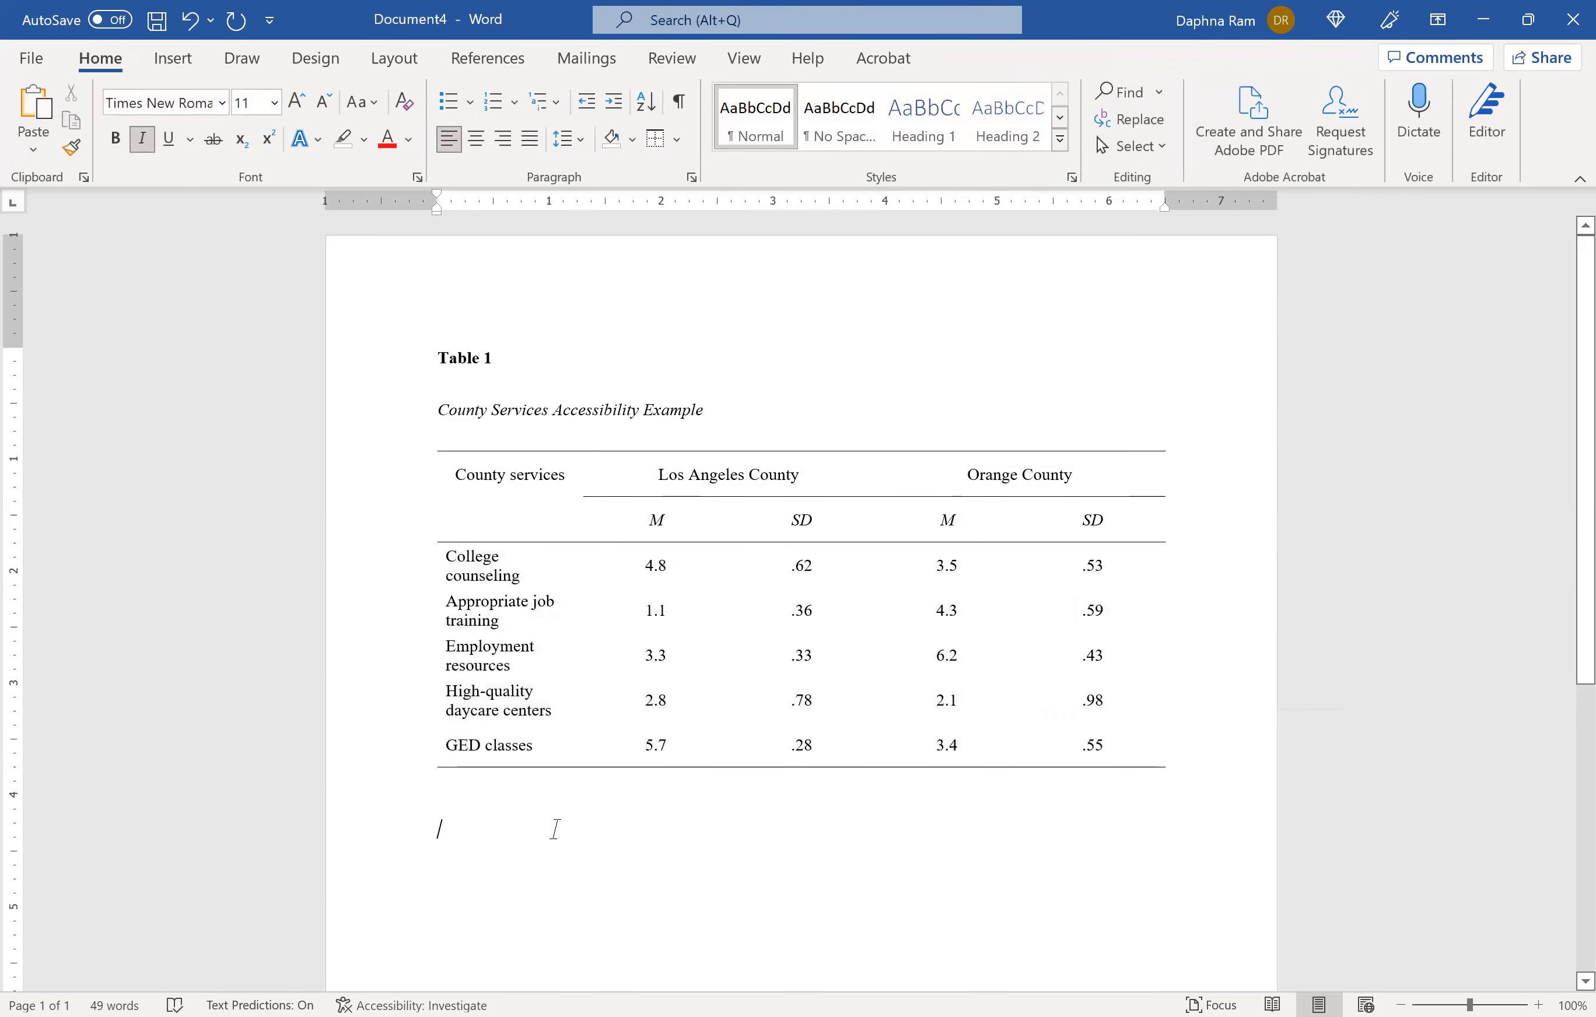
Write "Note. General note goes here." directly below the table, with only "Note." in italics.
left_click(464, 787)
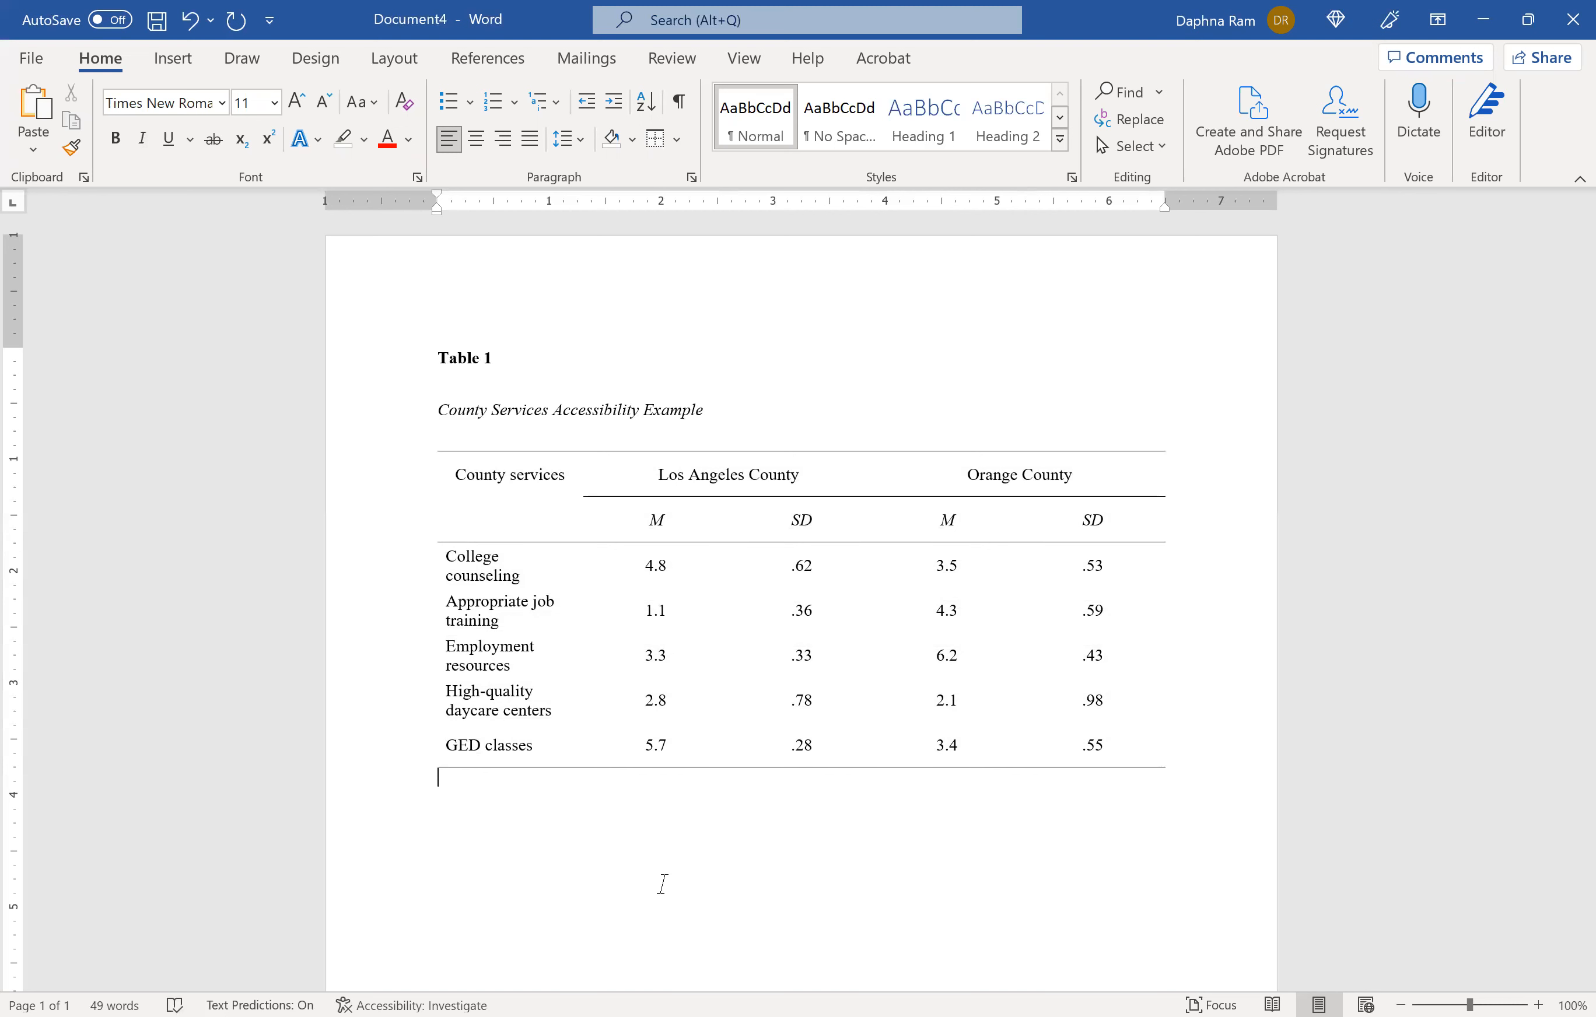
type("Note.")
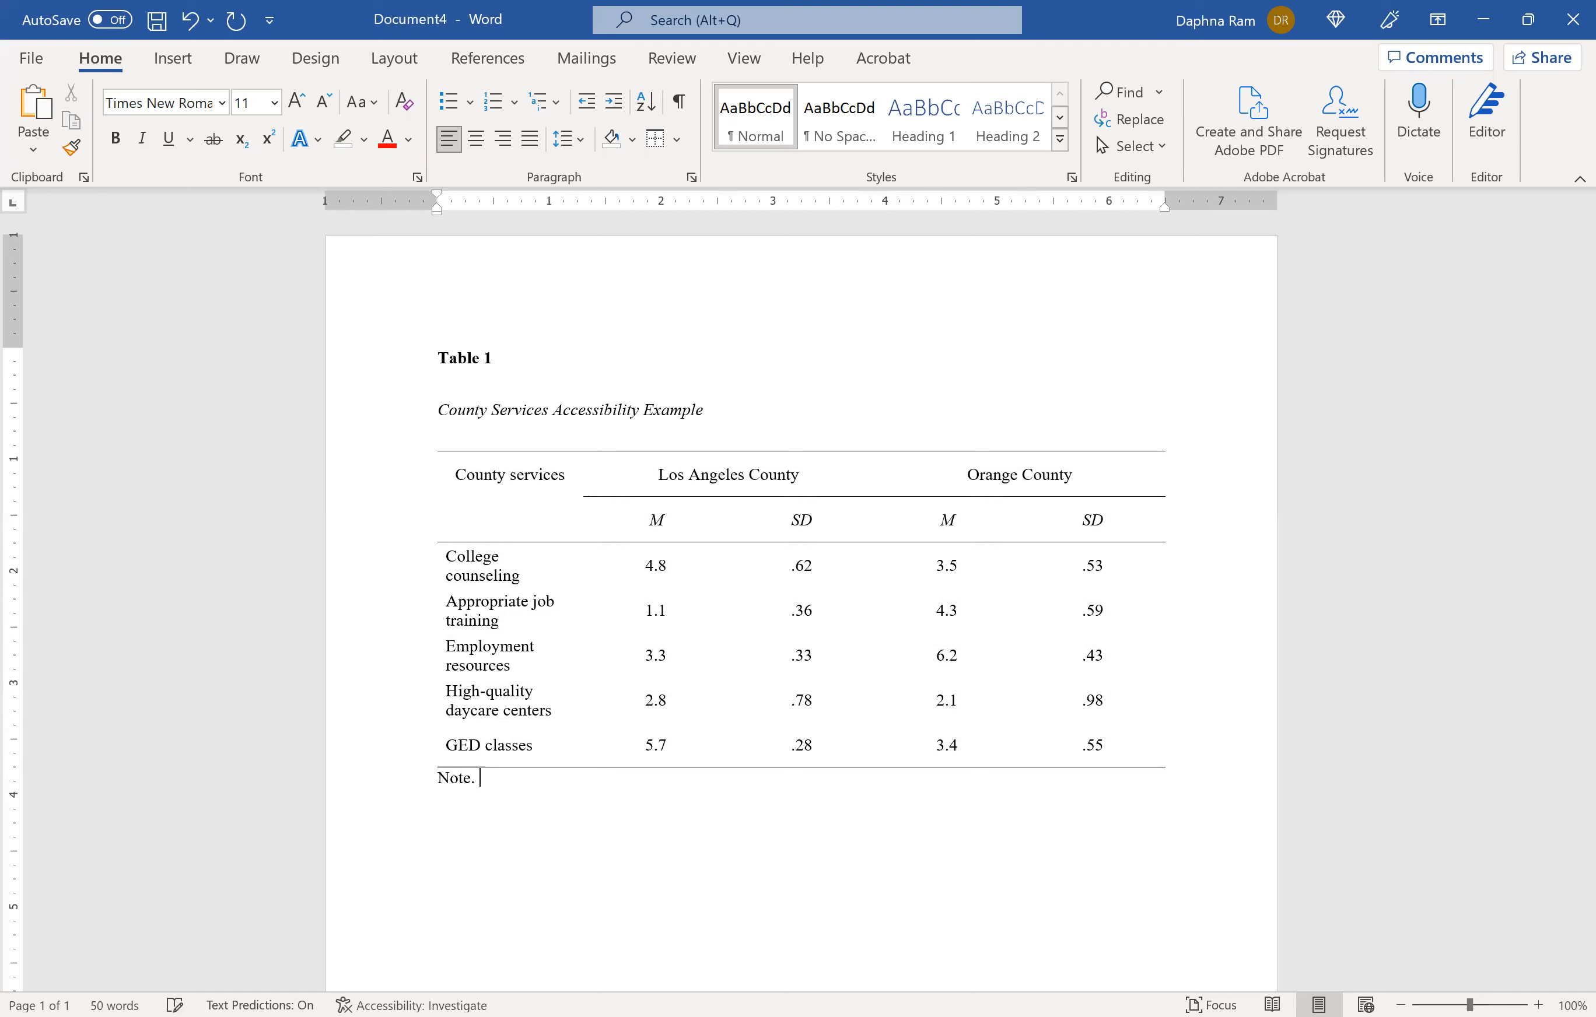
left_click_drag(493, 784, 447, 770)
key("ctrl+i")
left_click(487, 770)
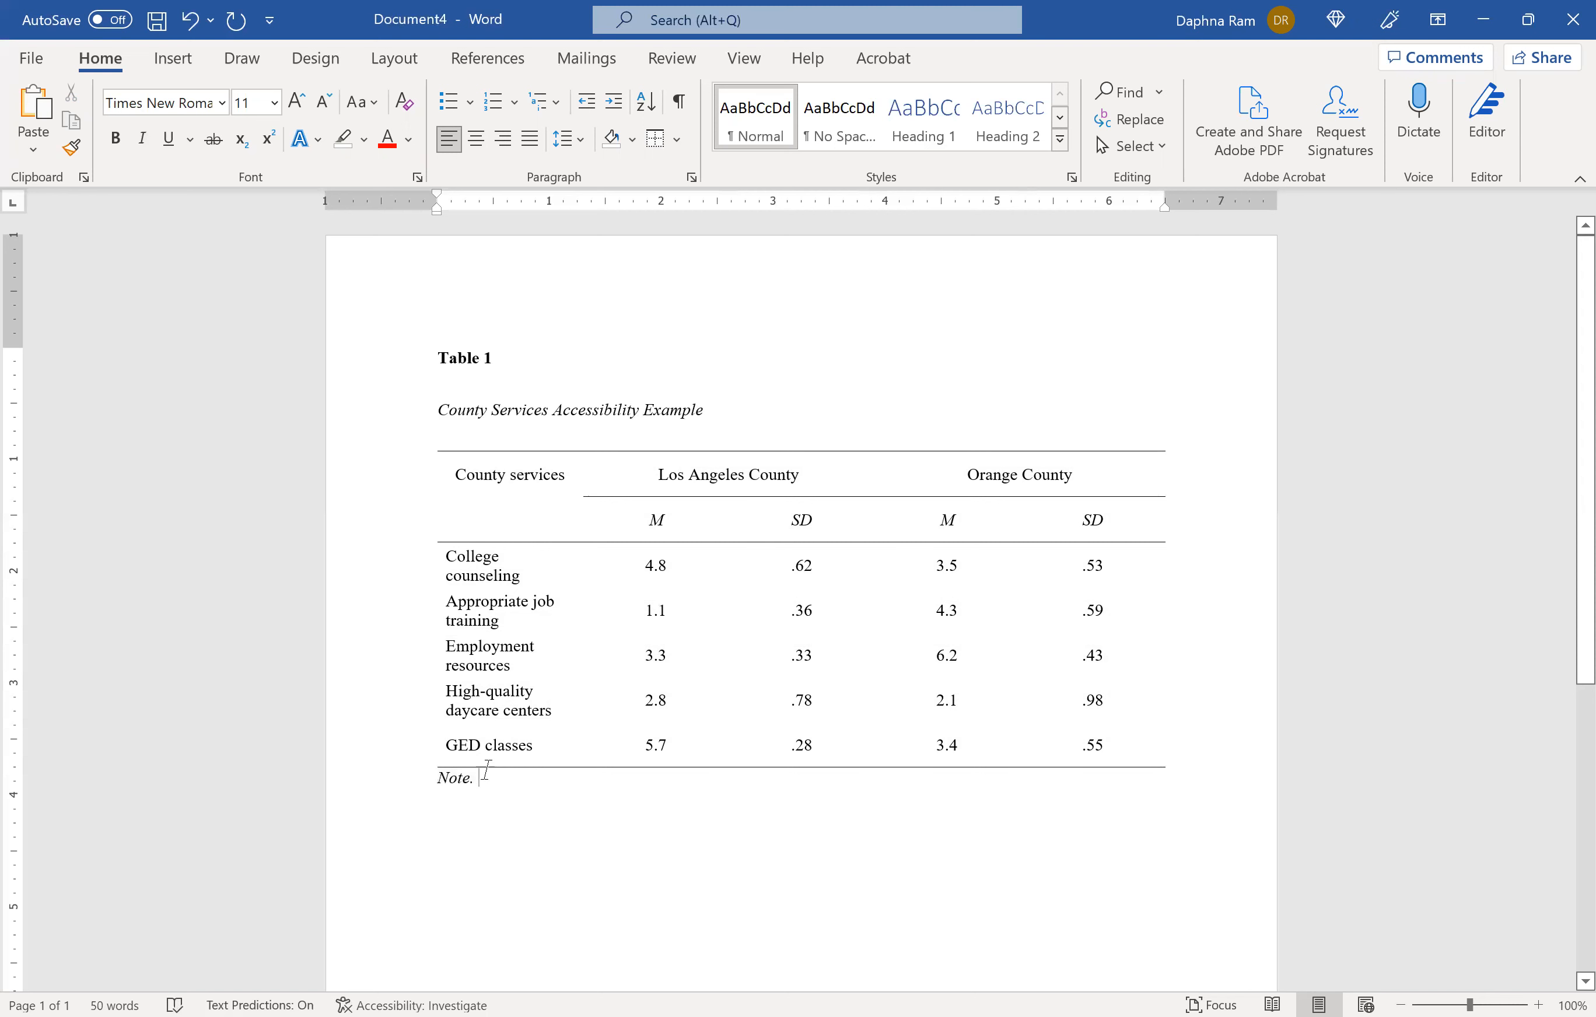
type("General n")
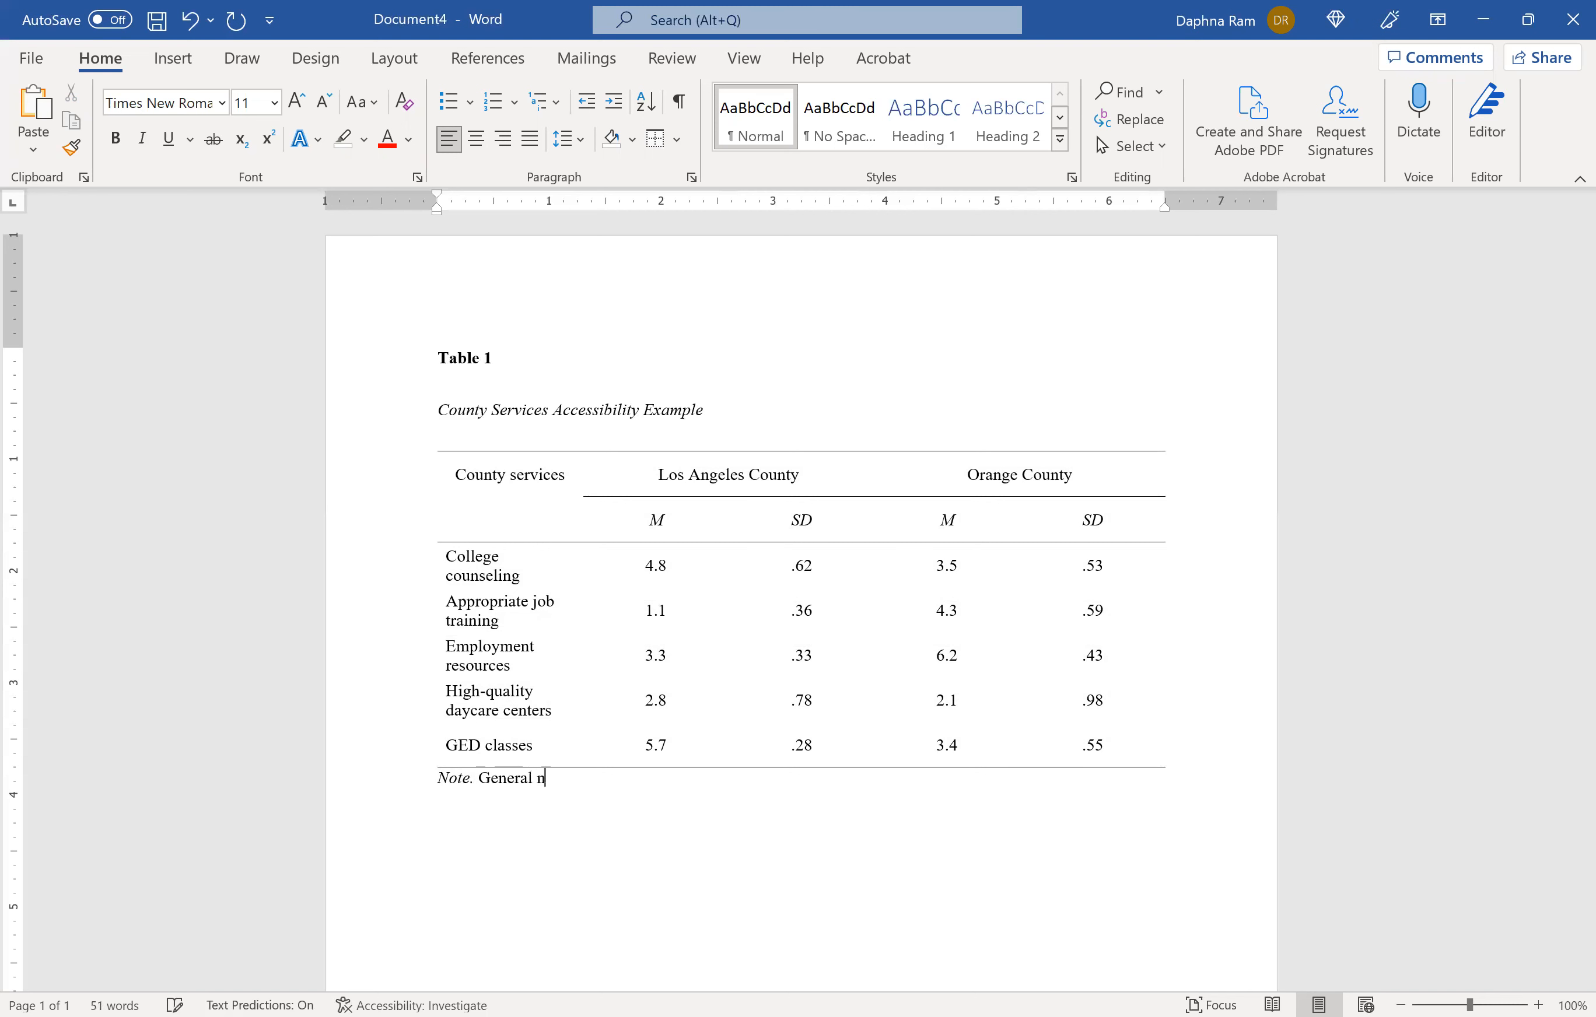
type("ote goes here.")
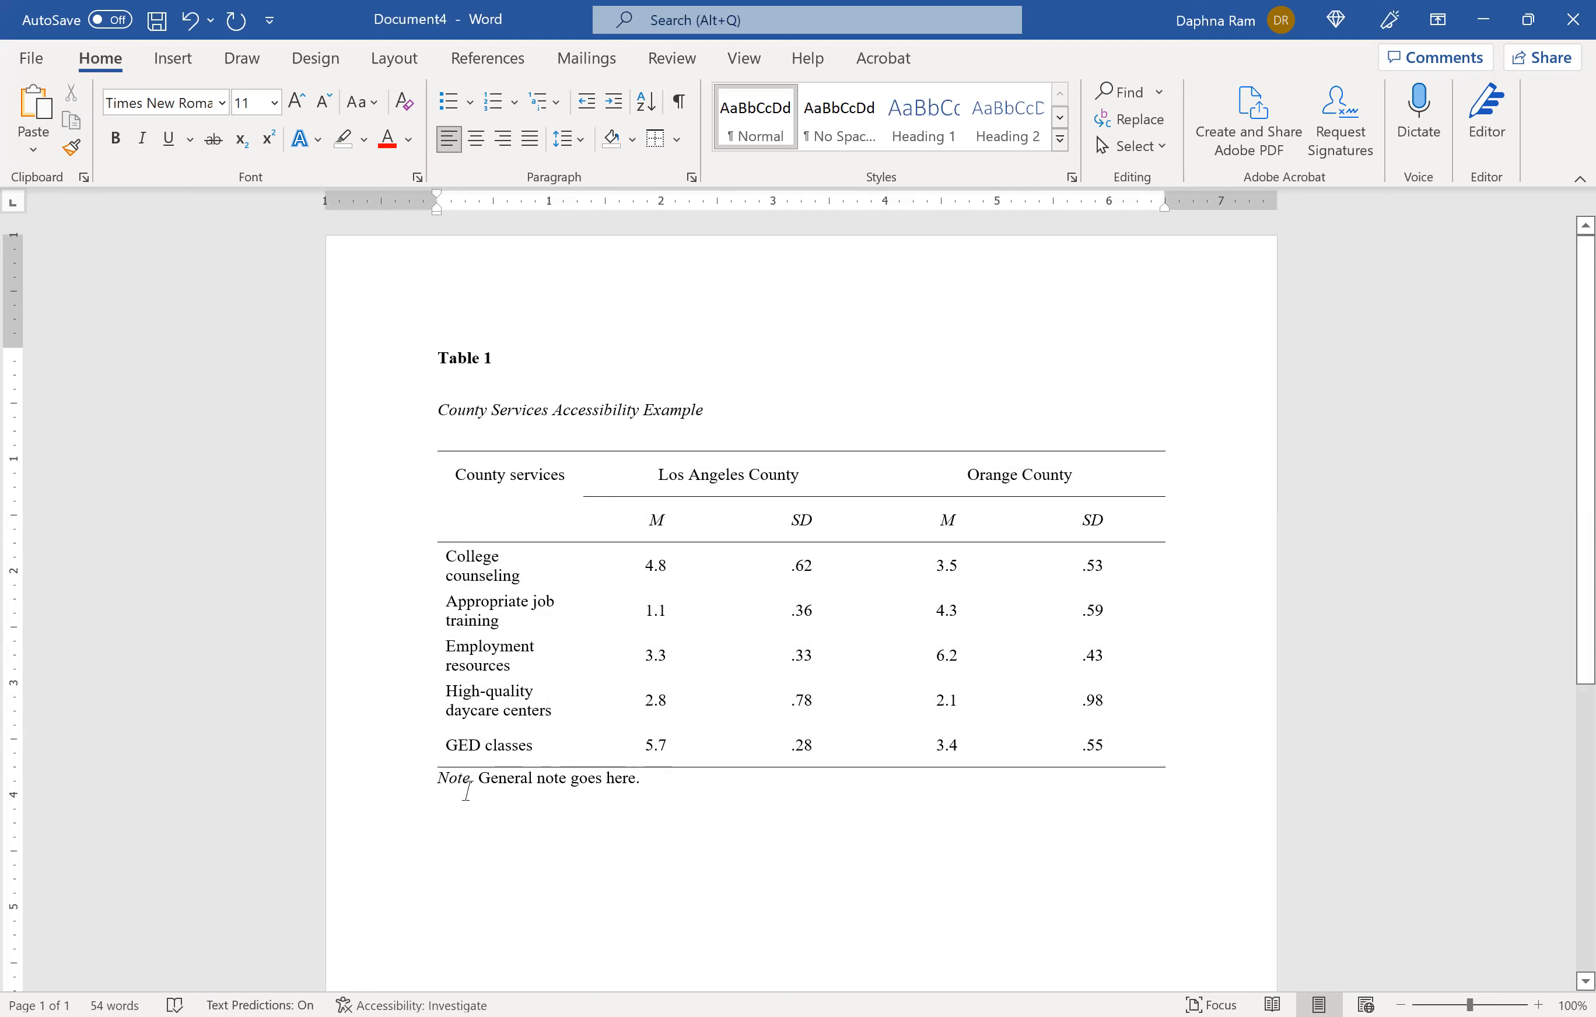
Add space before the note paragraph to separate it from the table.
left_click_drag(645, 779, 423, 785)
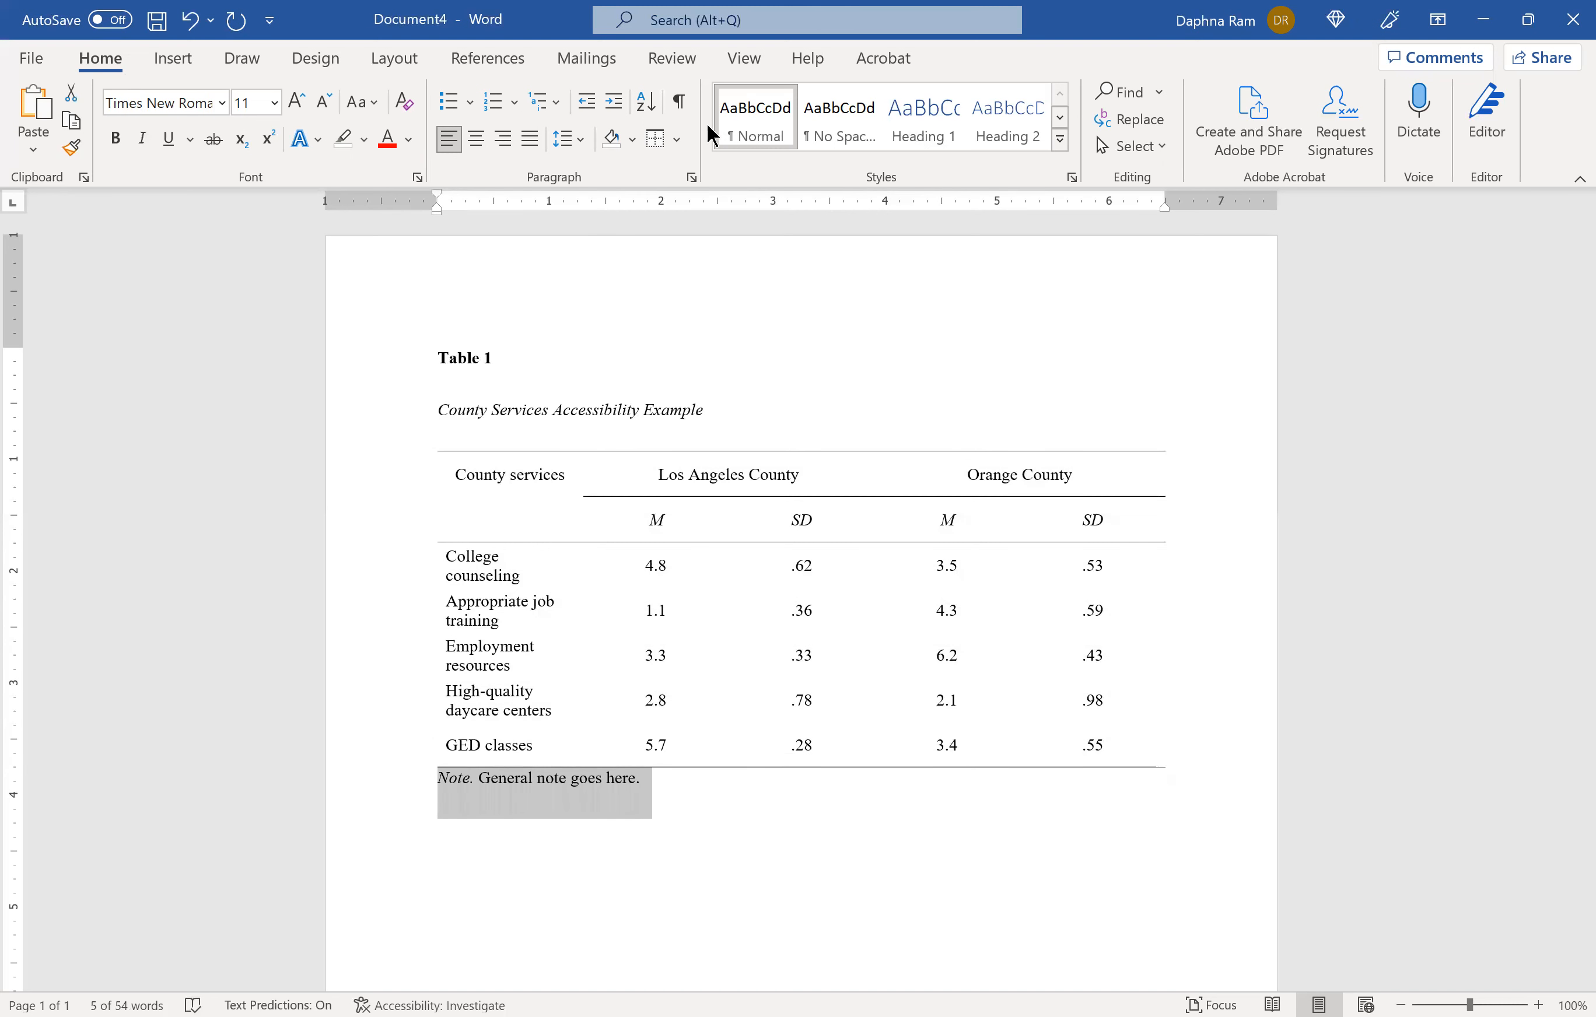
left_click(577, 148)
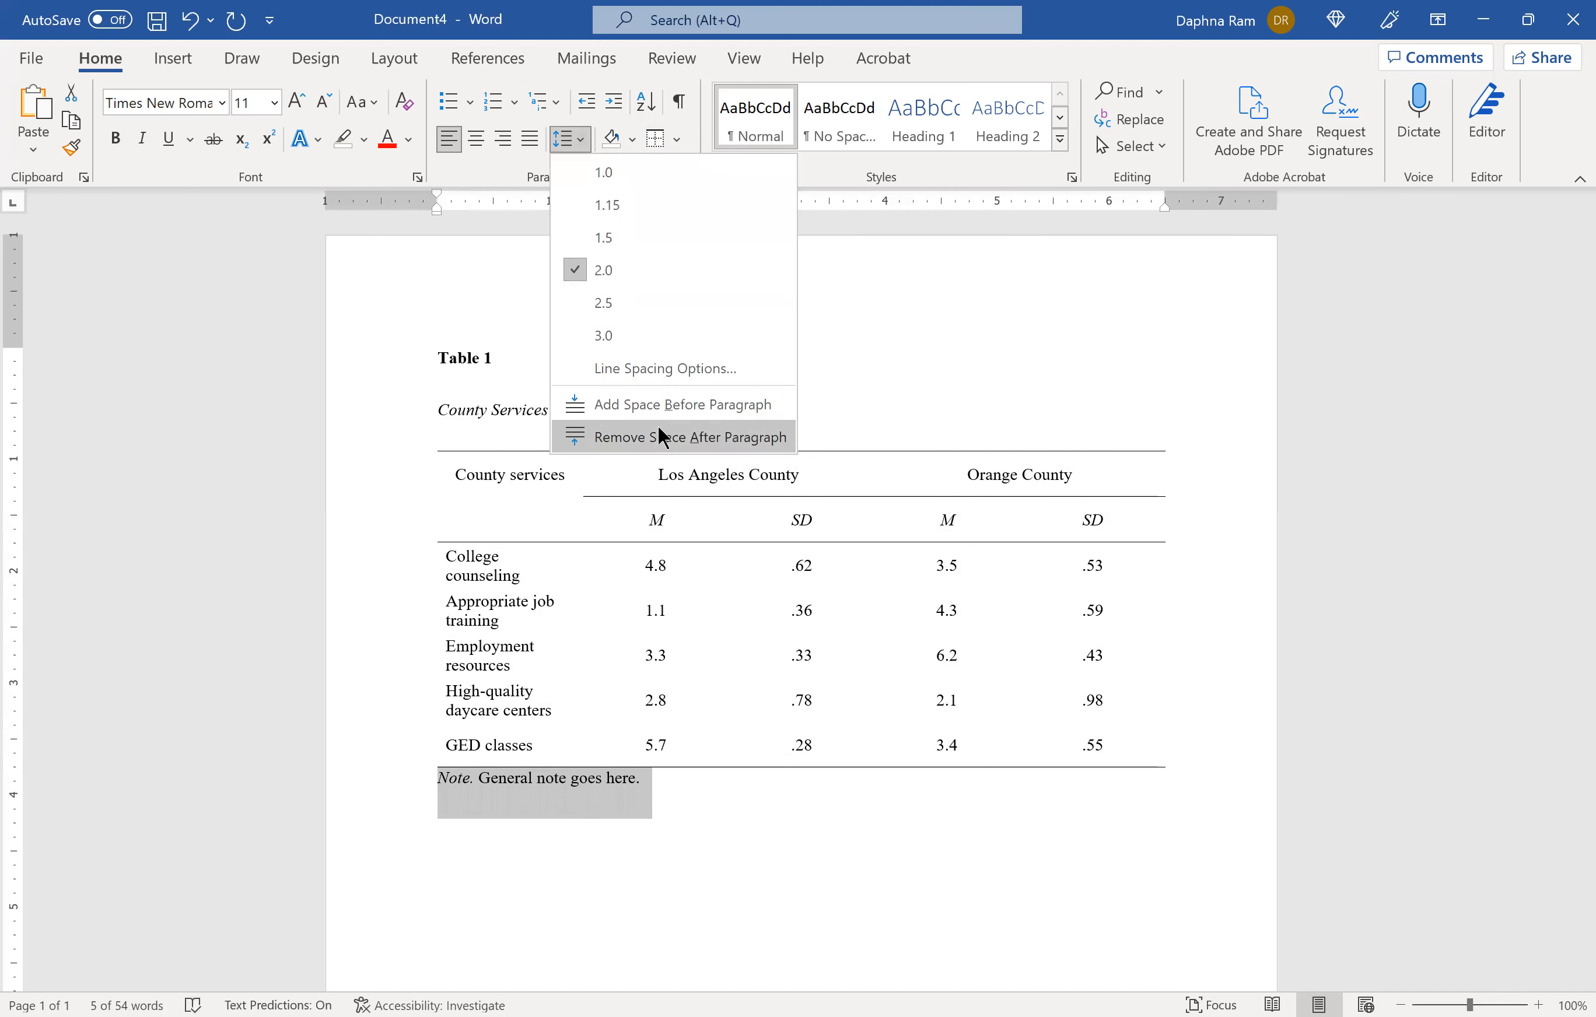
left_click(669, 404)
left_click(701, 816)
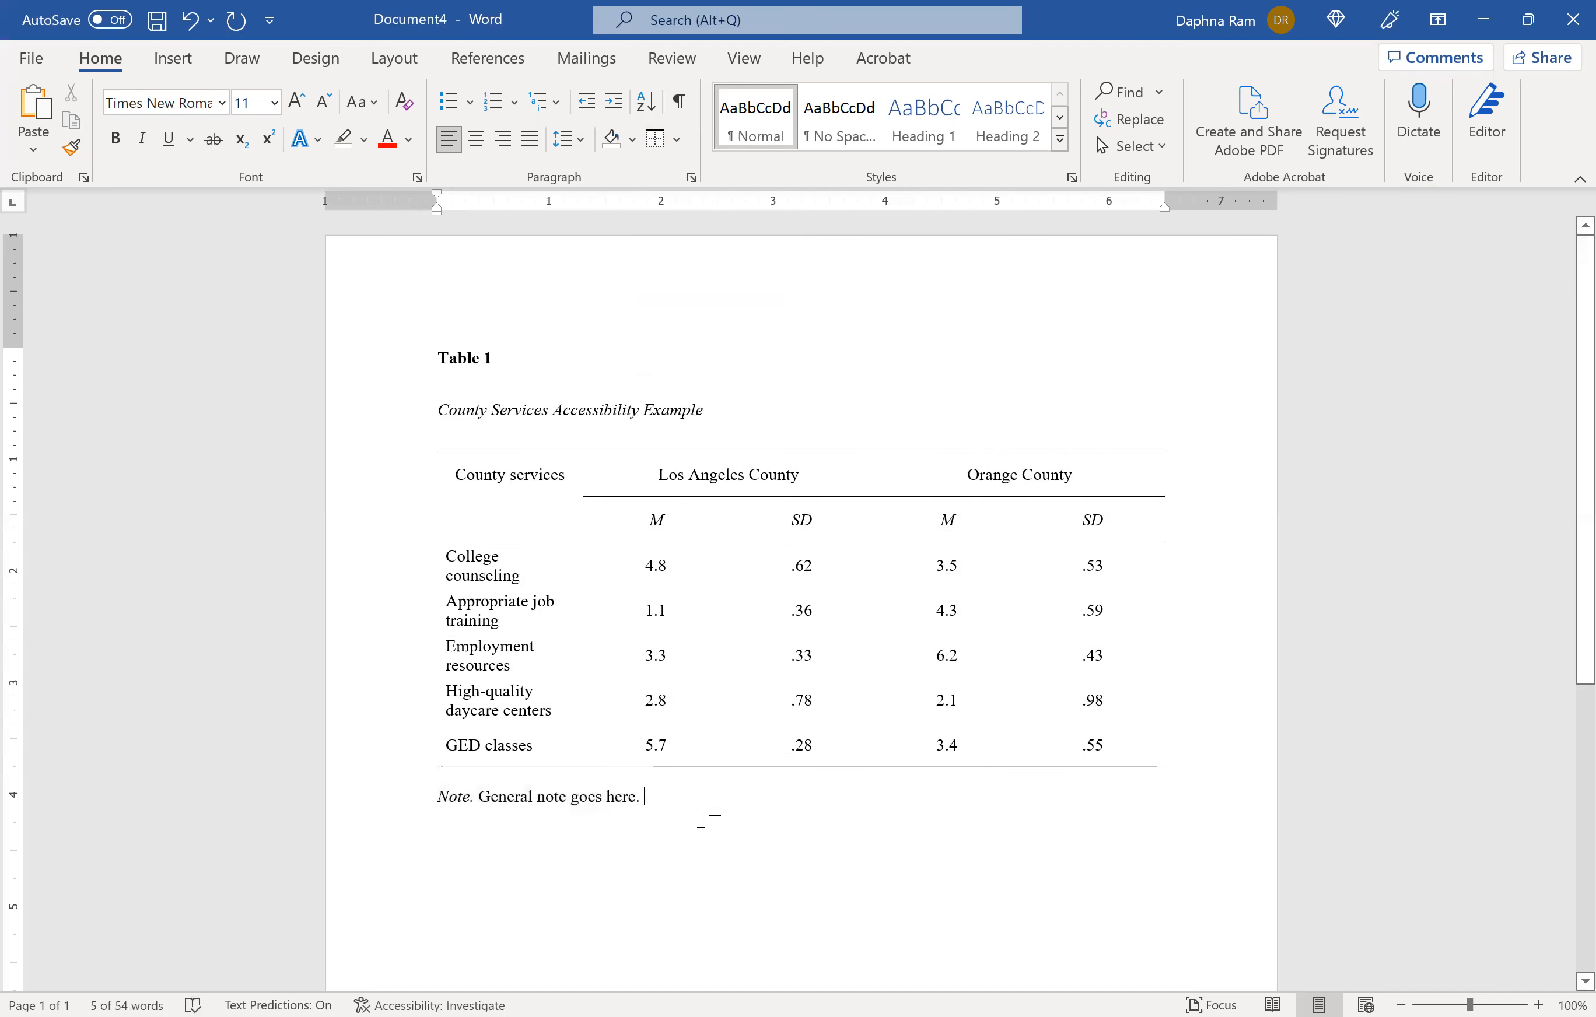